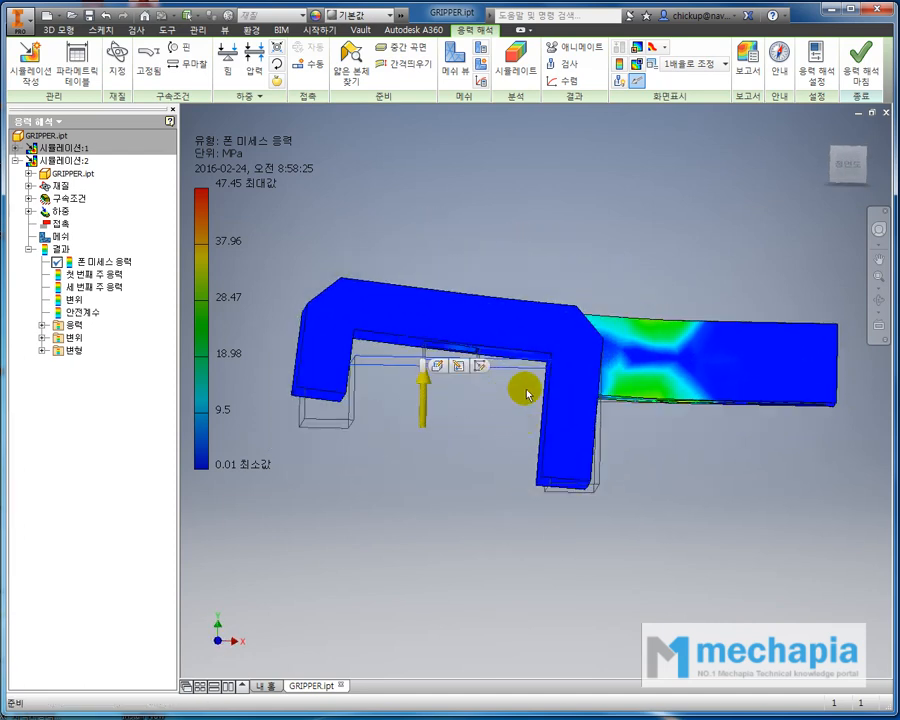
Examine the von Mises stress distribution and deformed shape of the gripper from several angles, including the underside and the arm pocket.
shift+middle_drag(668, 418, 348, 296)
shift+middle_drag(480, 438, 524, 400)
shift+middle_drag(462, 466, 516, 428)
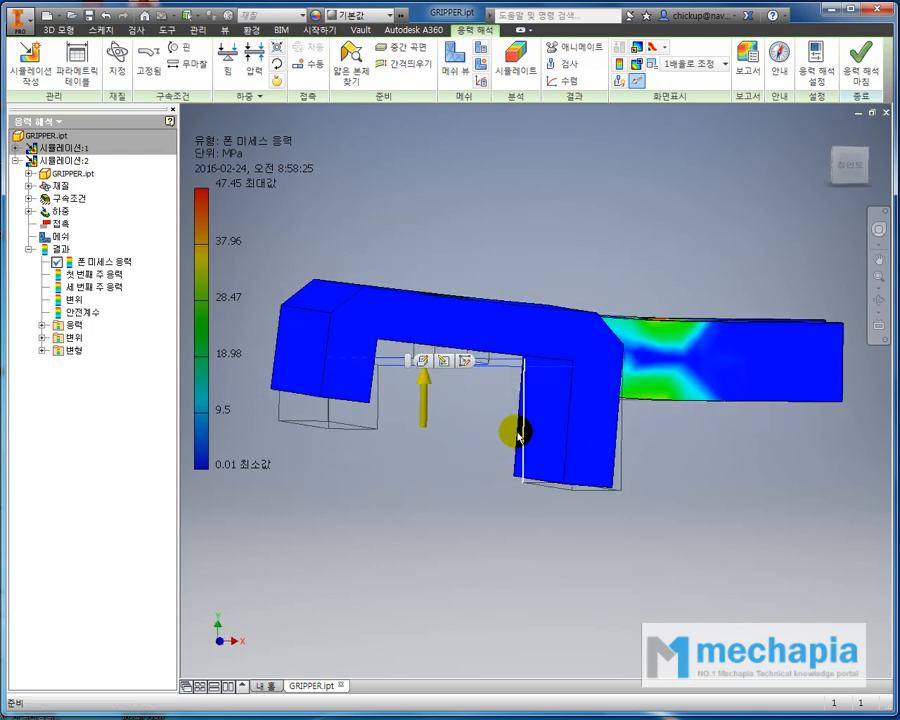
click(692, 382)
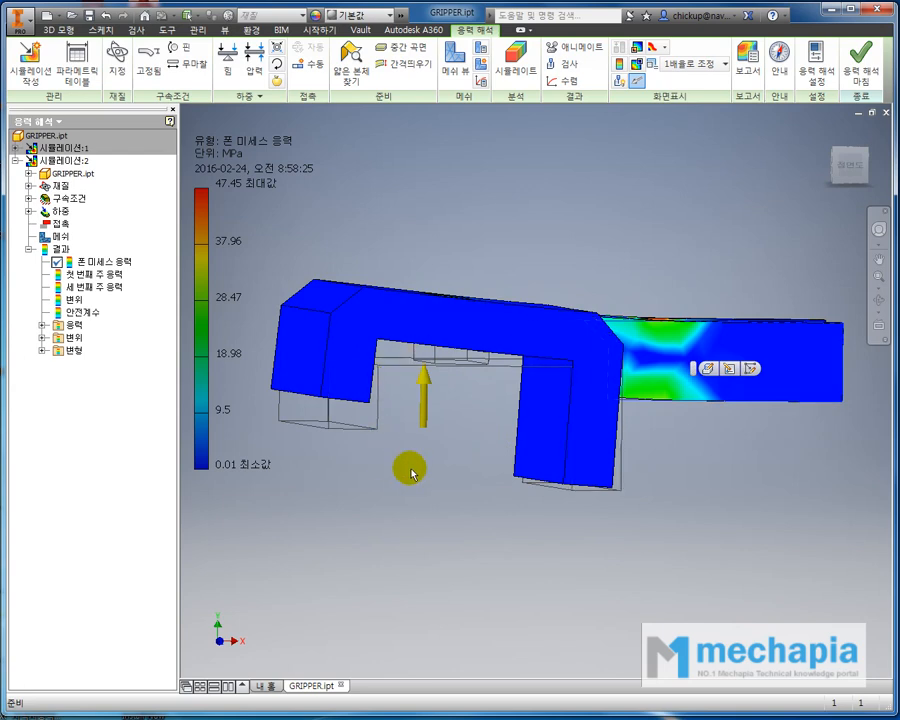
click(356, 425)
mouse_move(458, 462)
shift+middle_down()
mouse_move(442, 458)
mouse_move(450, 464)
shift+middle_up()
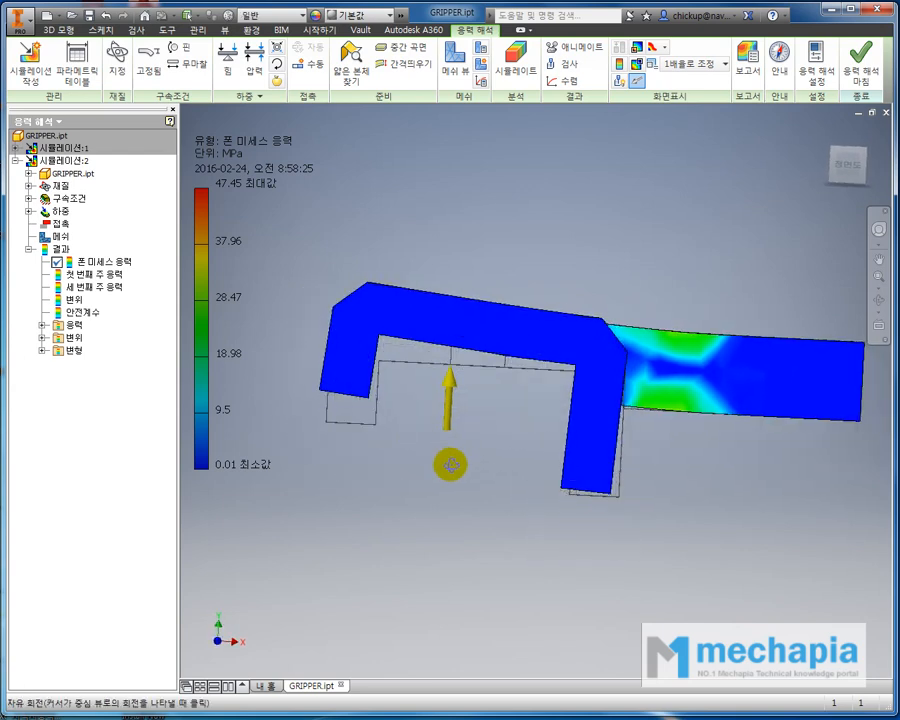
shift+middle_drag(542, 502, 575, 510)
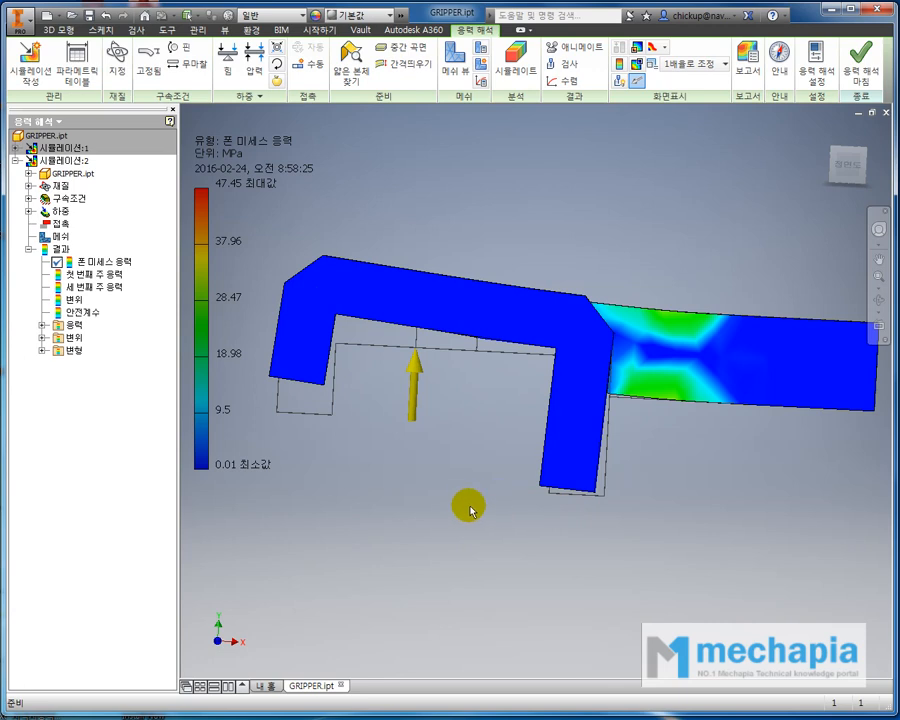
shift+middle_drag(466, 507, 472, 492)
scroll(473, 495, down, 2)
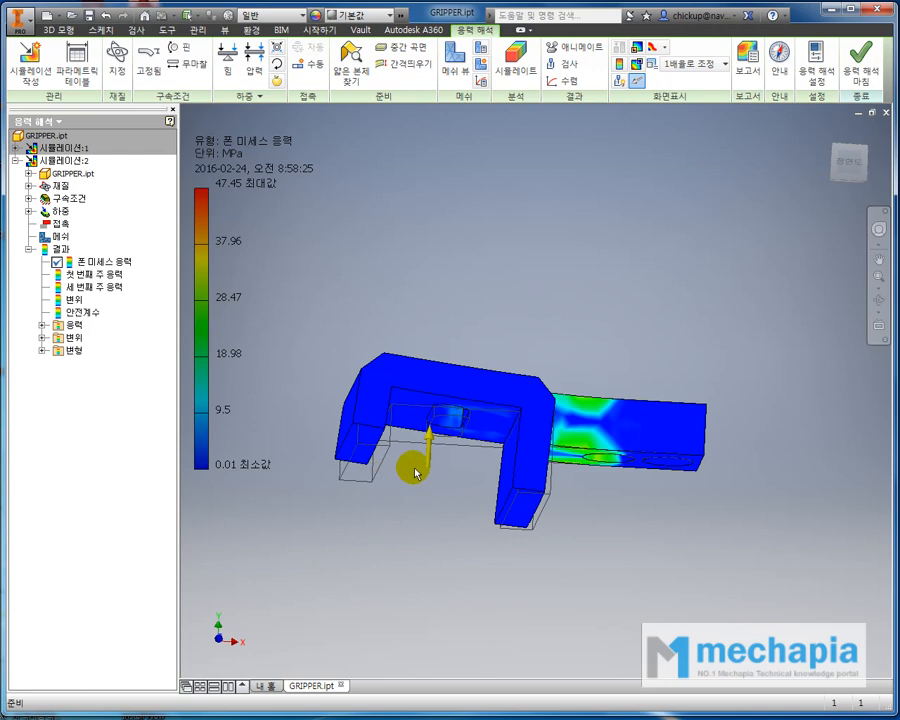
scroll(415, 470, up, 2)
middle_drag(409, 478, 416, 472)
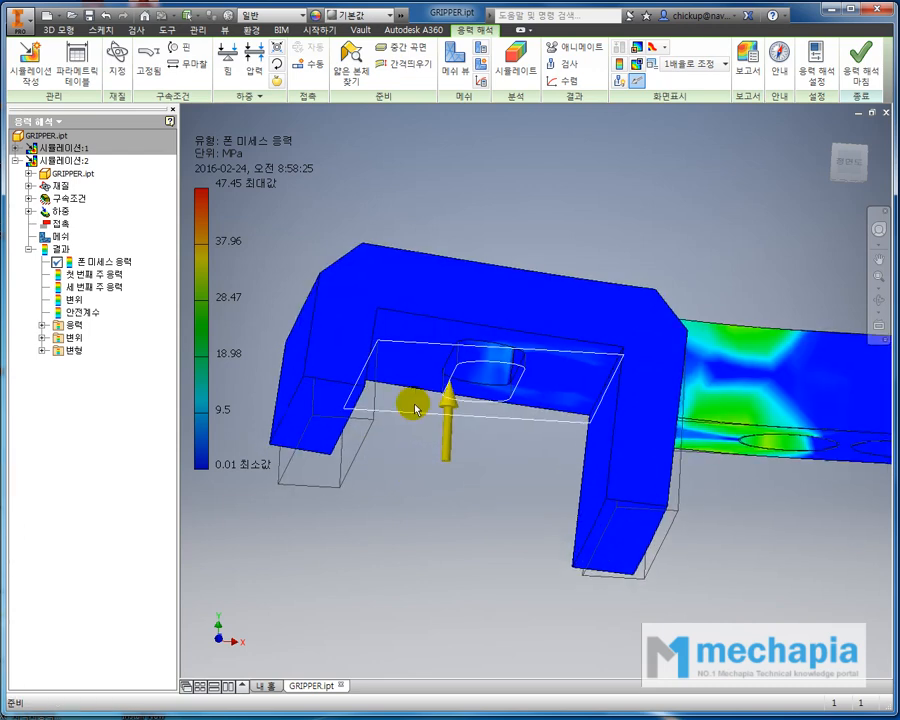
scroll(454, 478, down, 3)
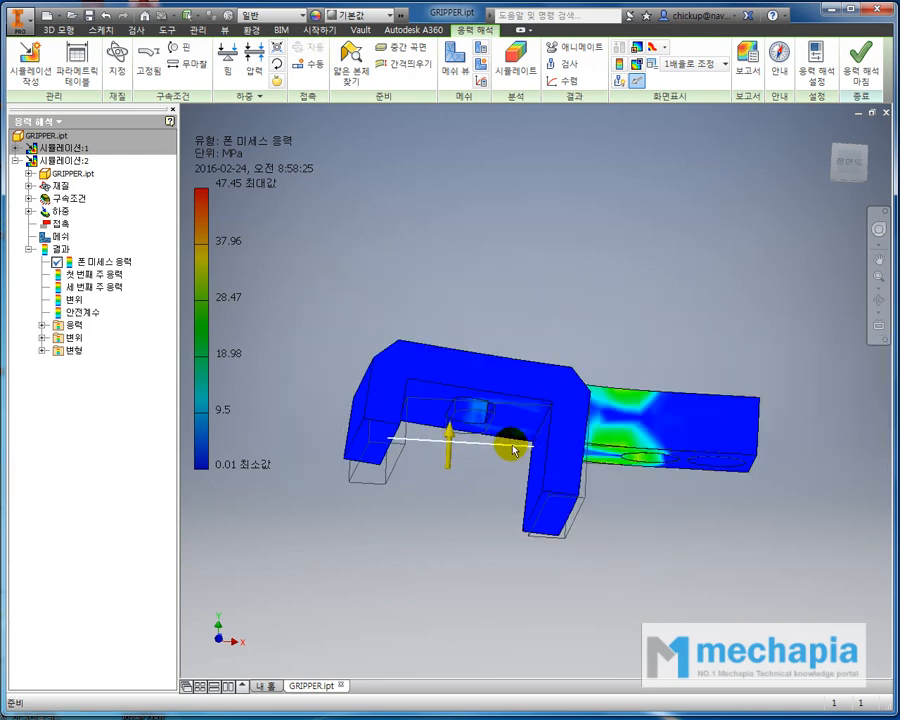
shift+middle_drag(482, 446, 502, 482)
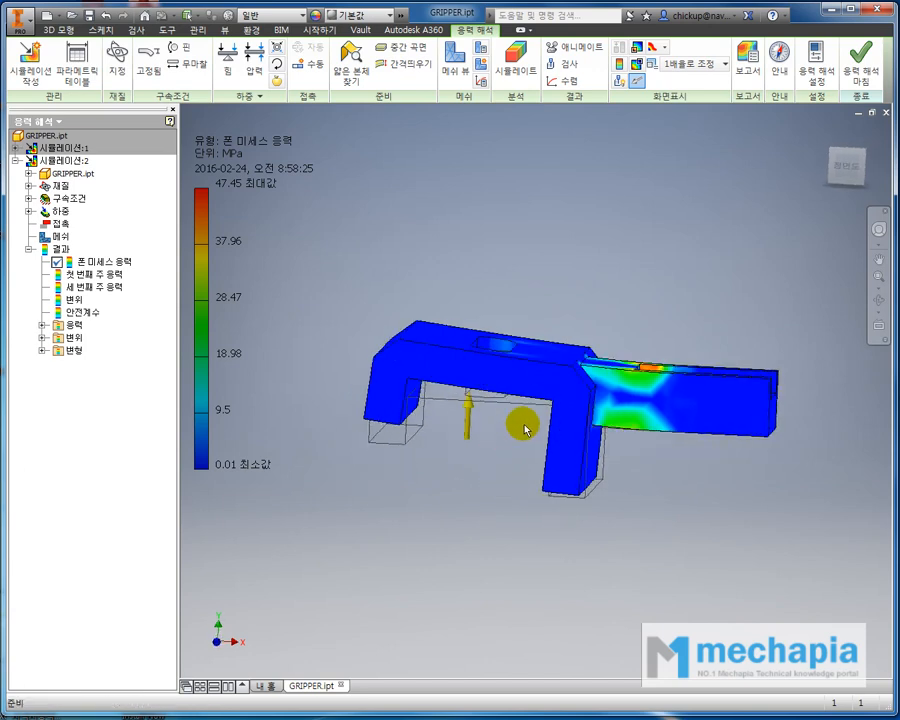
shift+middle_drag(535, 492, 516, 497)
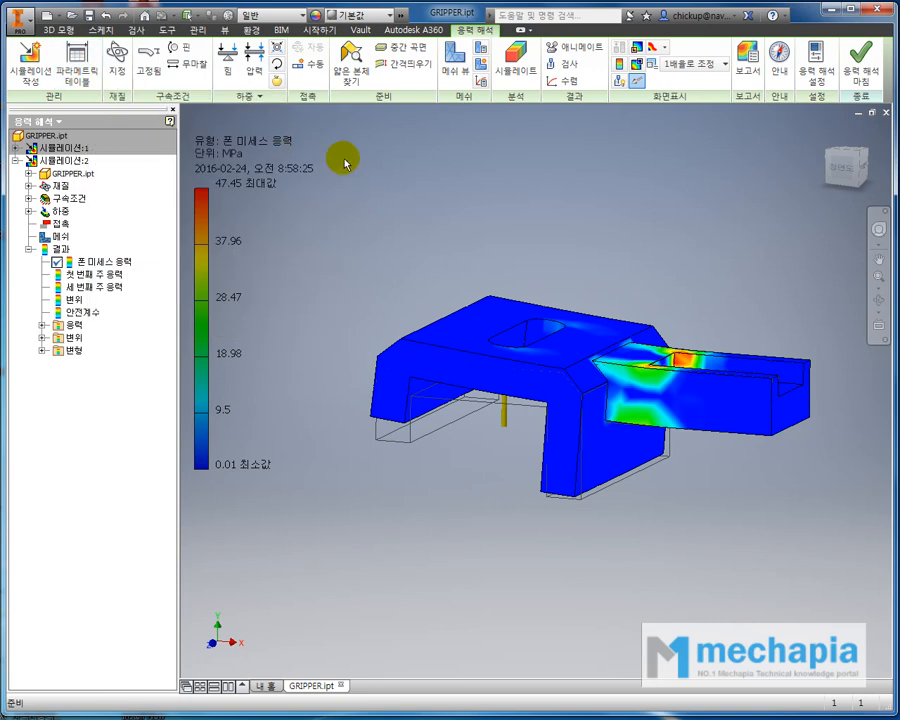
mouse_move(488, 237)
shift+middle_down()
mouse_move(478, 242)
mouse_move(490, 237)
mouse_move(488, 244)
shift+middle_up()
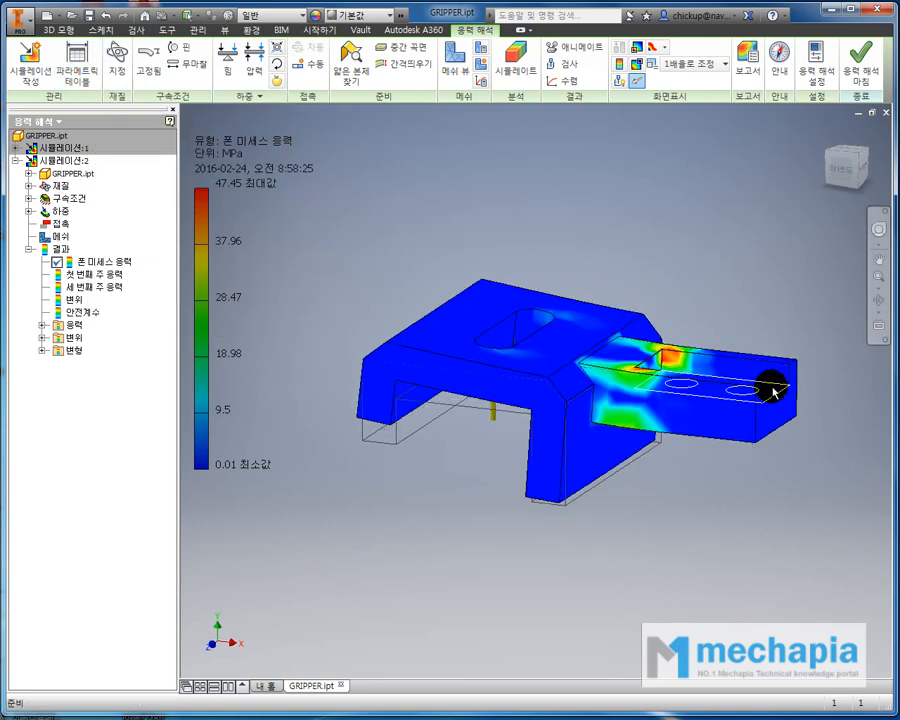
click(770, 387)
shift+middle_drag(738, 388, 518, 402)
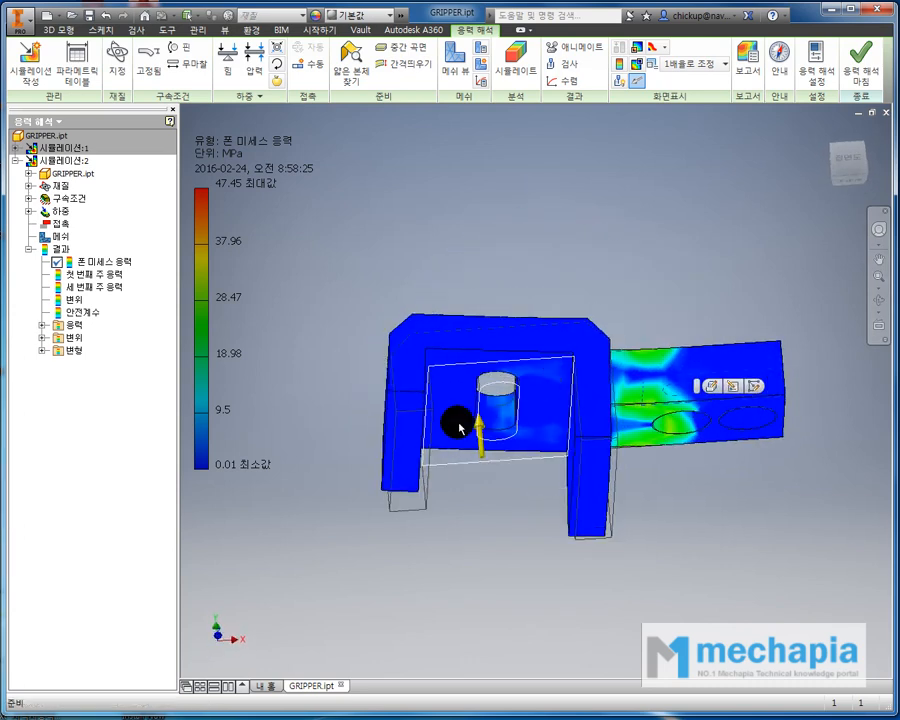
shift+middle_drag(502, 512, 575, 458)
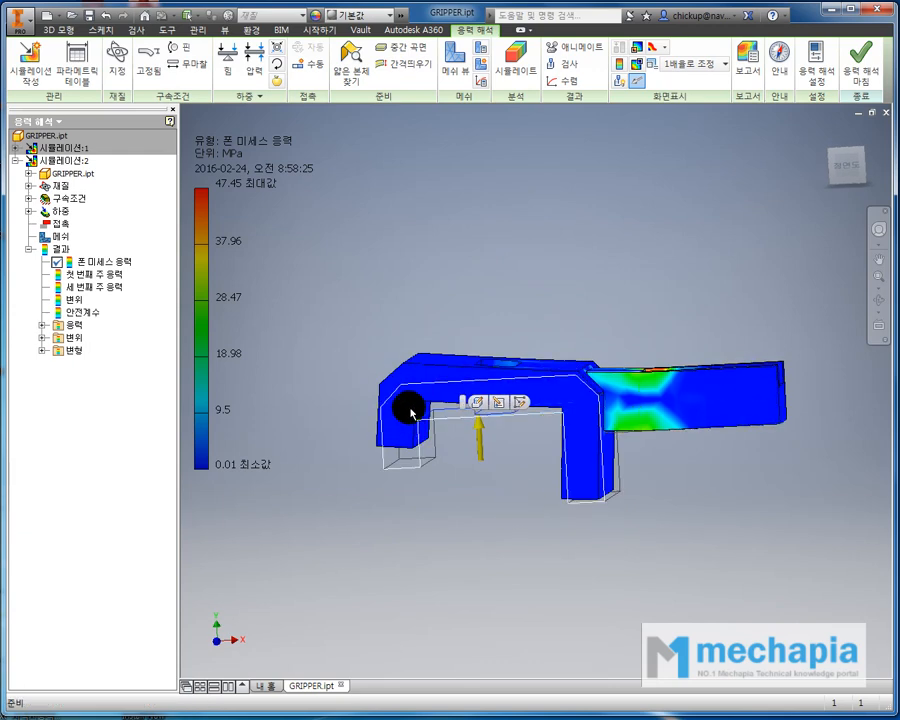
click(511, 464)
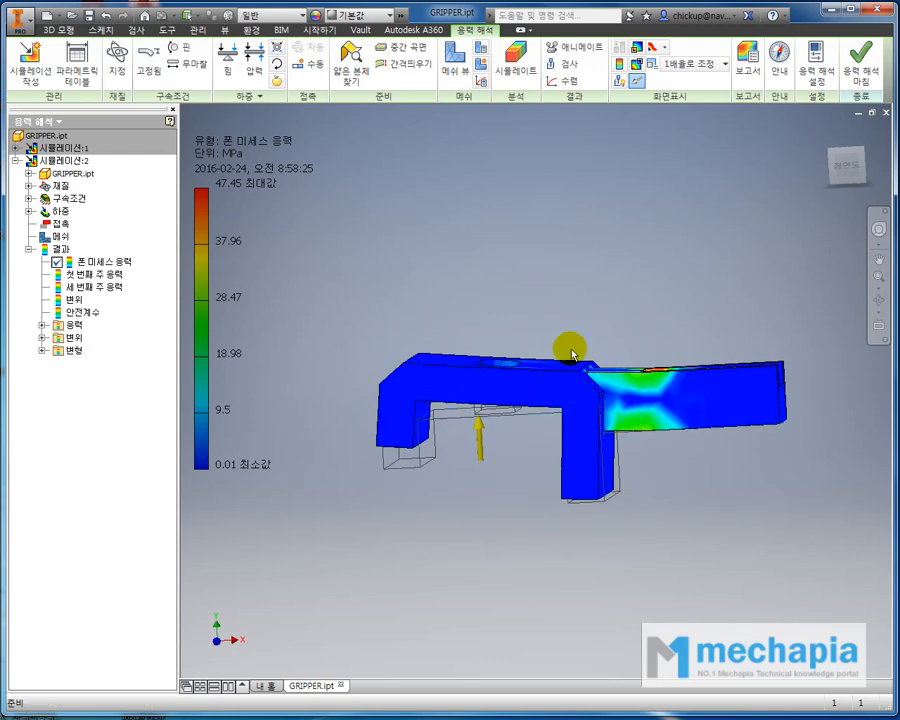
mouse_move(570, 348)
shift+middle_down()
mouse_move(578, 341)
mouse_move(562, 351)
mouse_move(571, 368)
shift+middle_up()
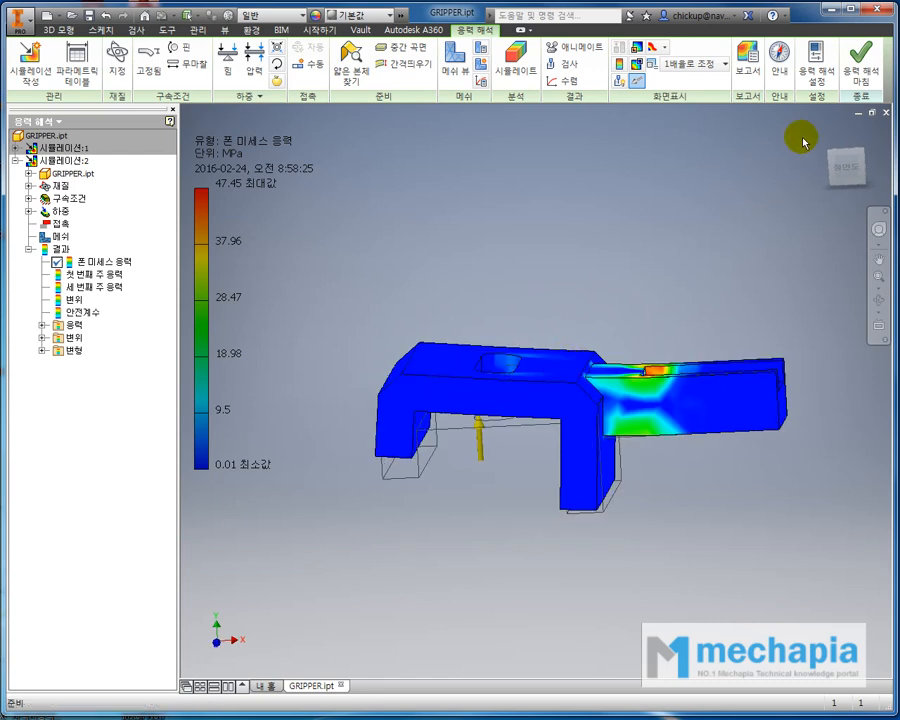
Finish the stress analysis and display the gripper part in the shaded-with-edges visual style (모서리로 음영처리).
click(870, 73)
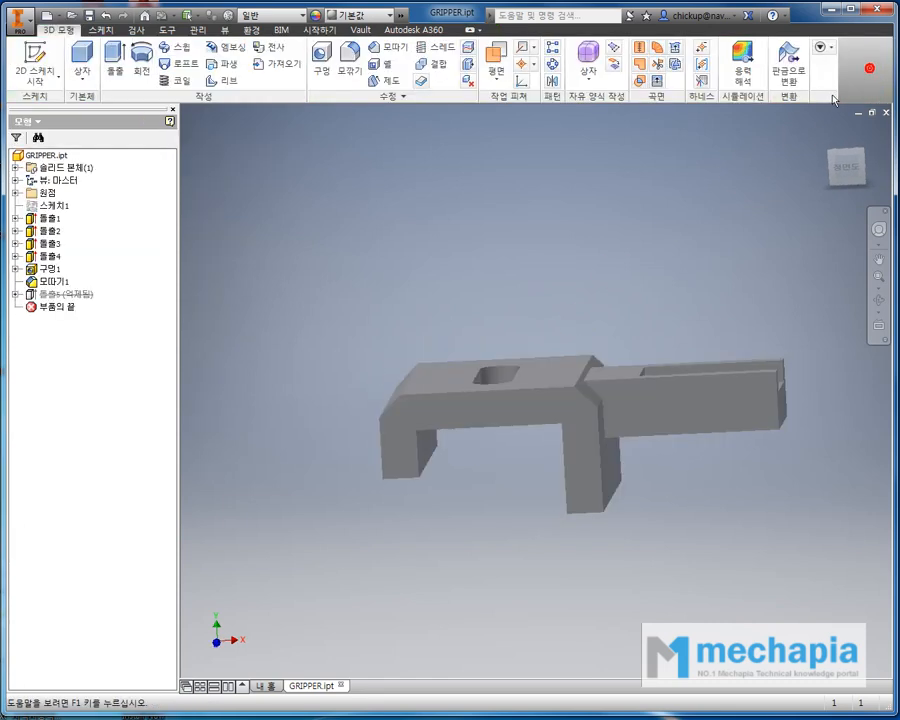
click(226, 31)
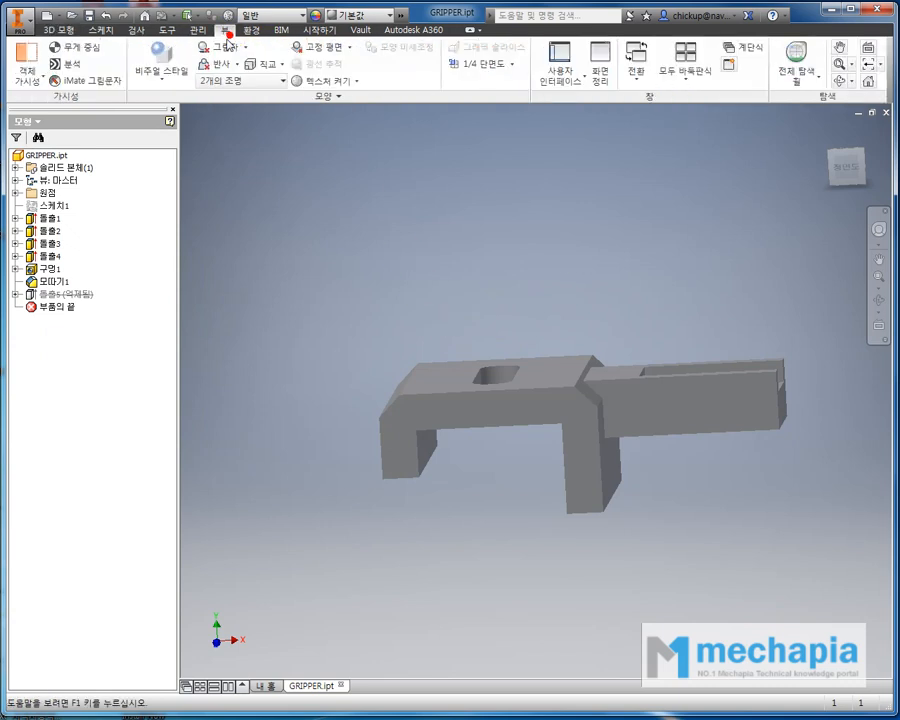
click(175, 66)
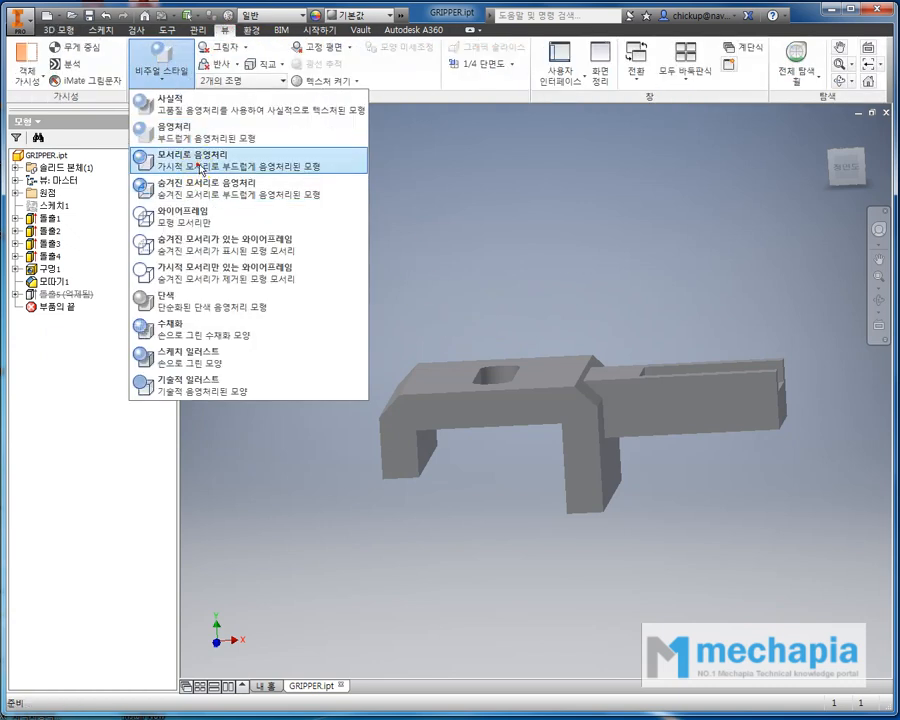
click(197, 165)
shift+middle_drag(437, 257, 426, 235)
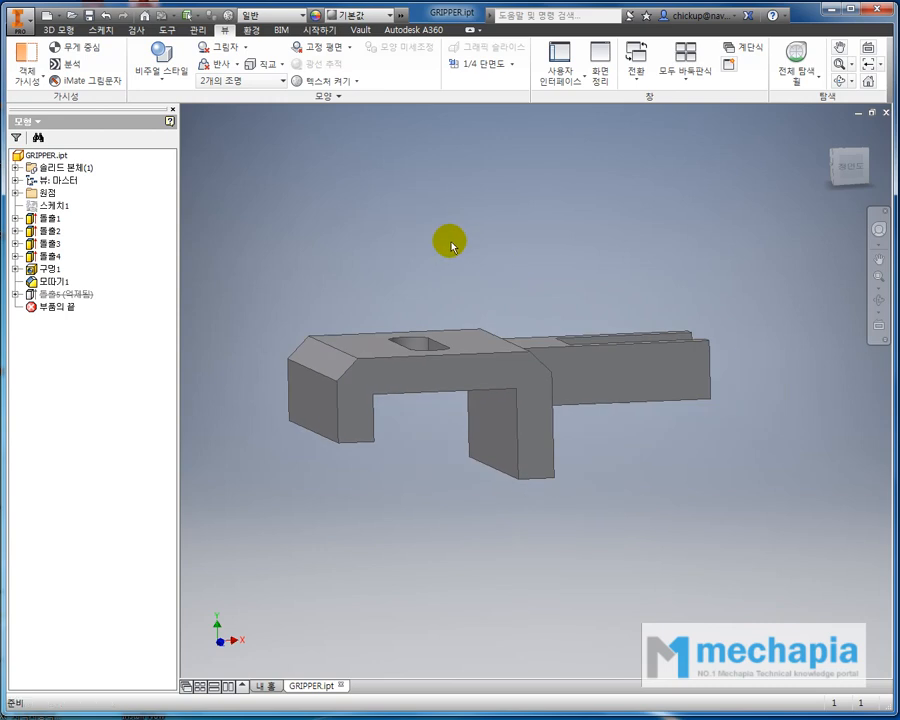
shift+middle_drag(493, 369, 507, 295)
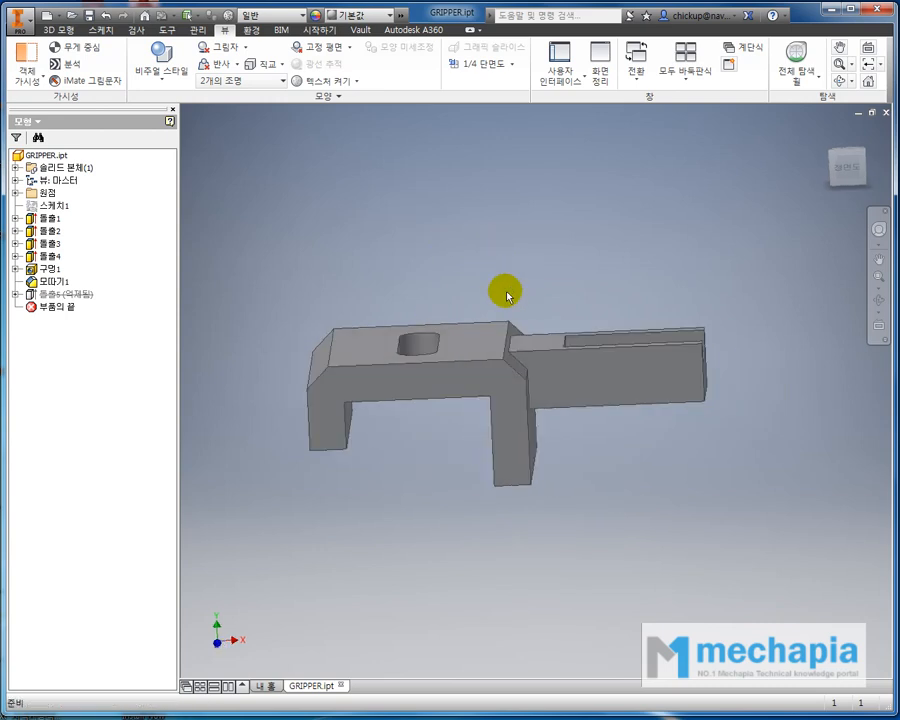
Open 스케치1 for editing and check the parameter name of the width dimension on the gripper's left leg.
double_click(60, 206)
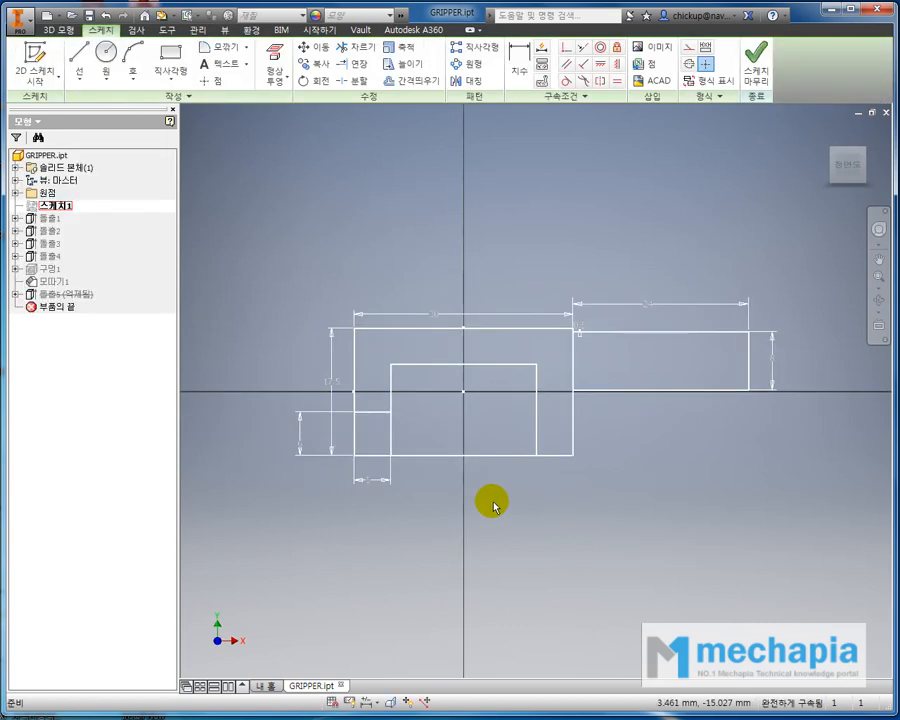
click(443, 504)
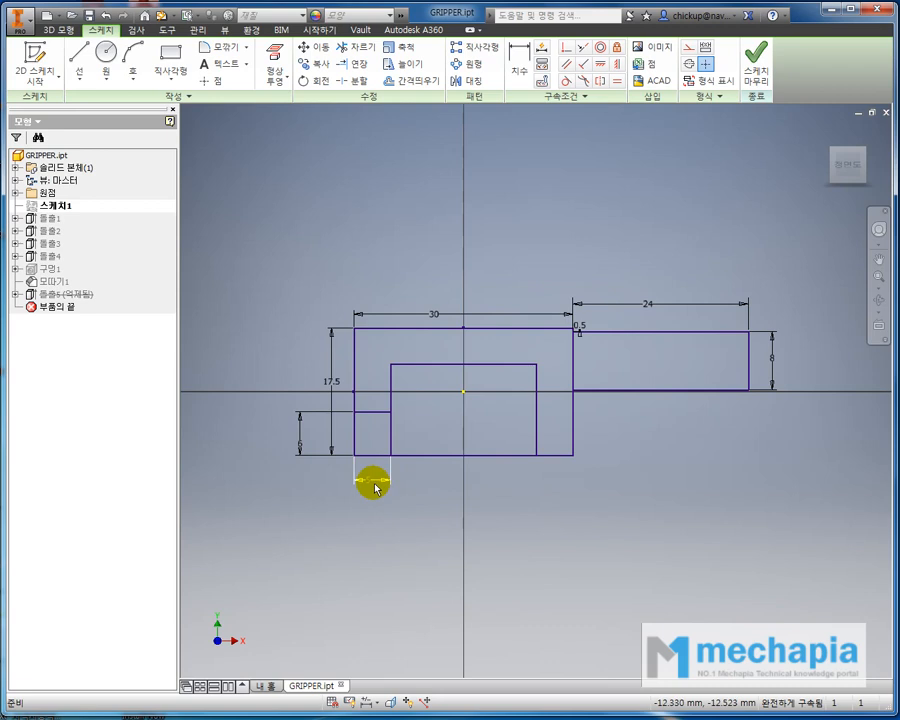
click(771, 359)
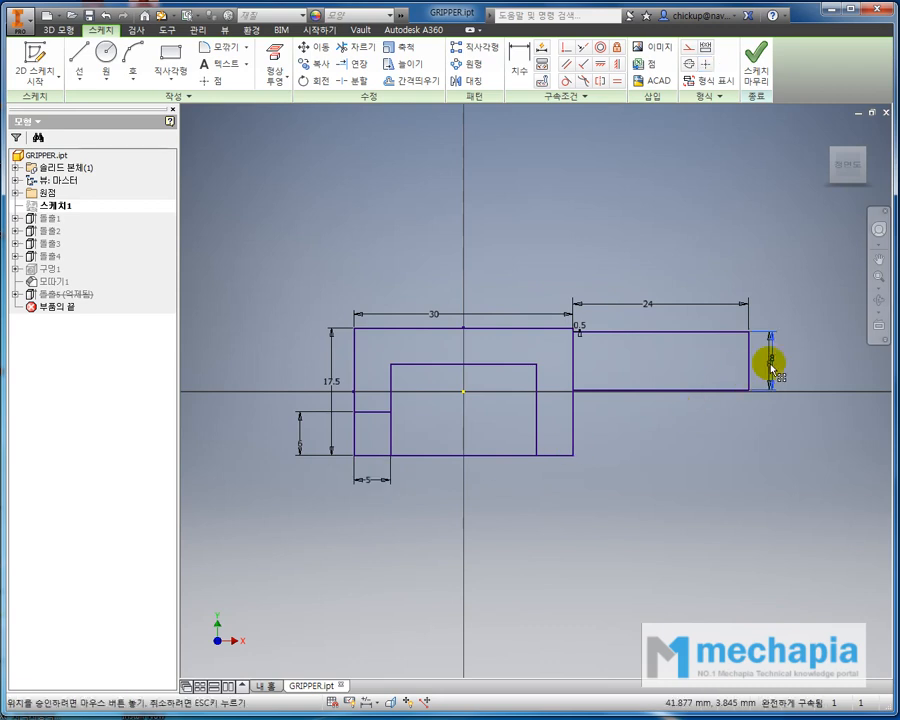
click(759, 442)
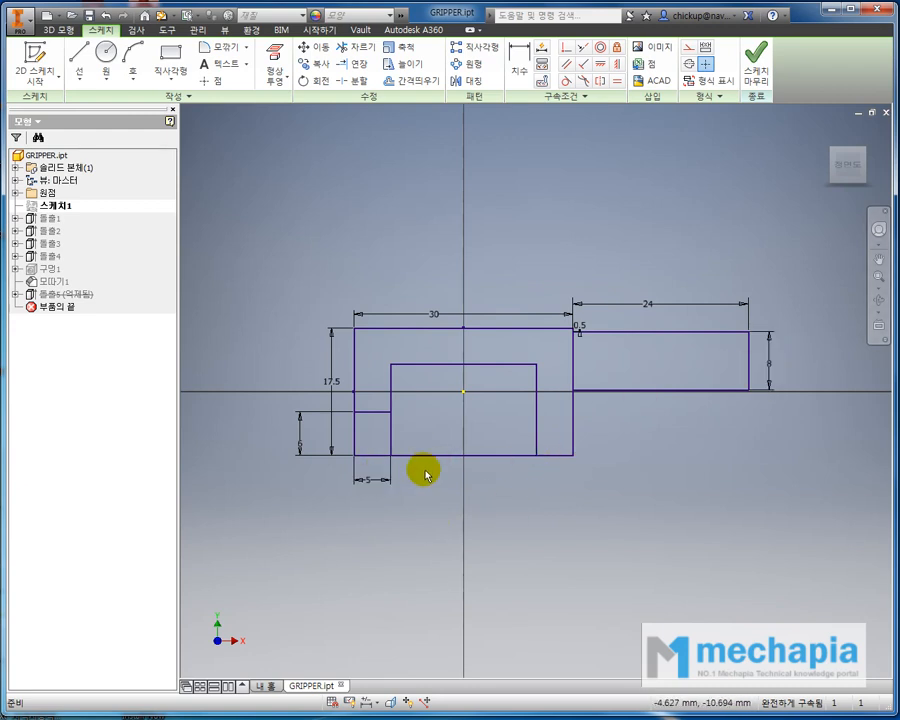
double_click(374, 481)
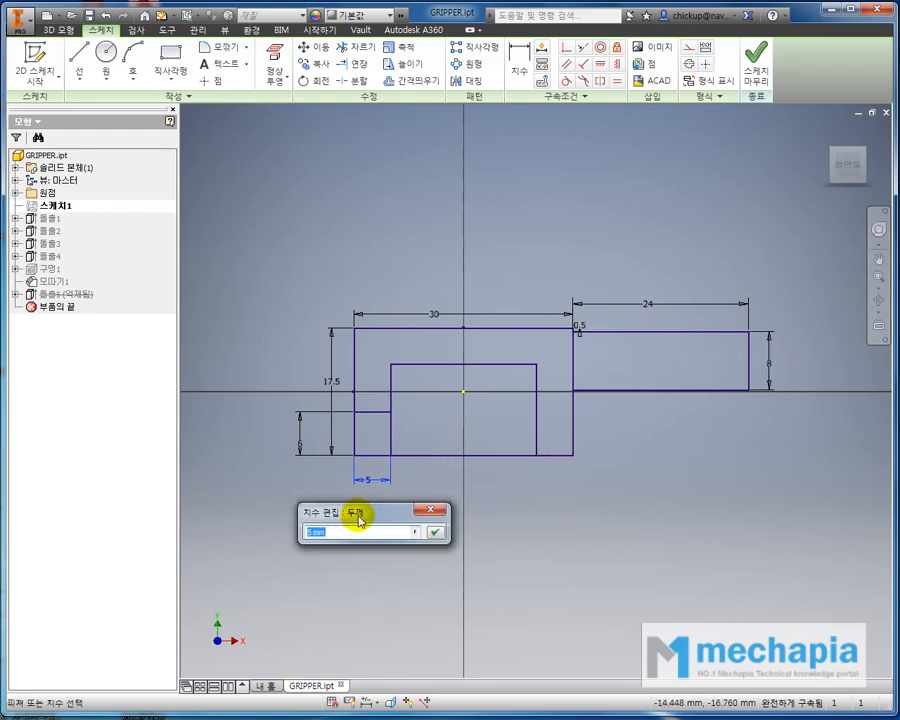
click(434, 532)
Link the arm rectangle's height to the leg width parameter with the expression 두께+3.
double_click(772, 365)
click(812, 411)
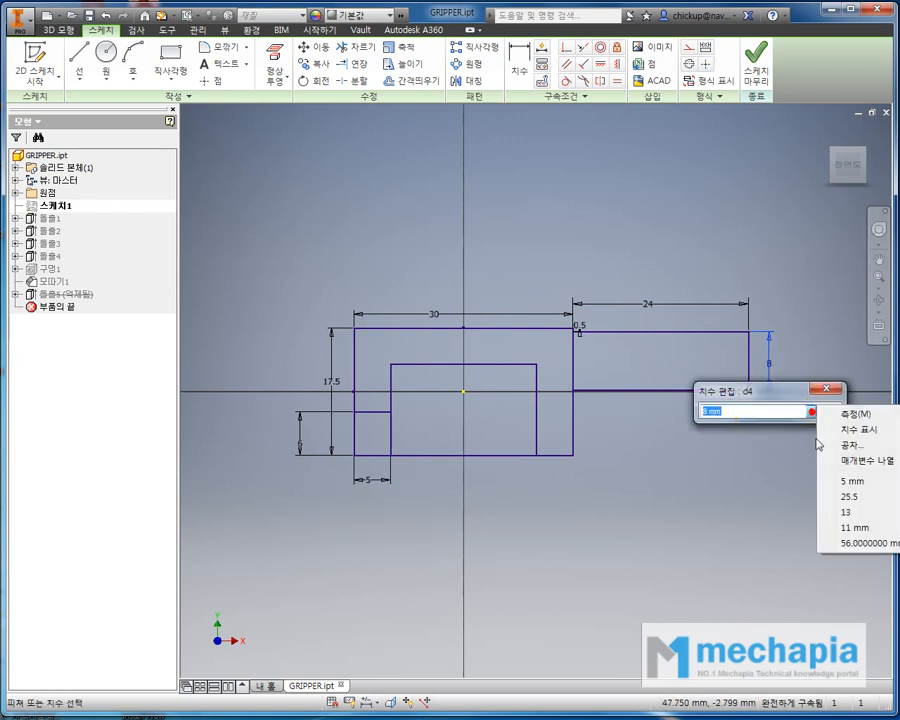
click(848, 461)
click(718, 467)
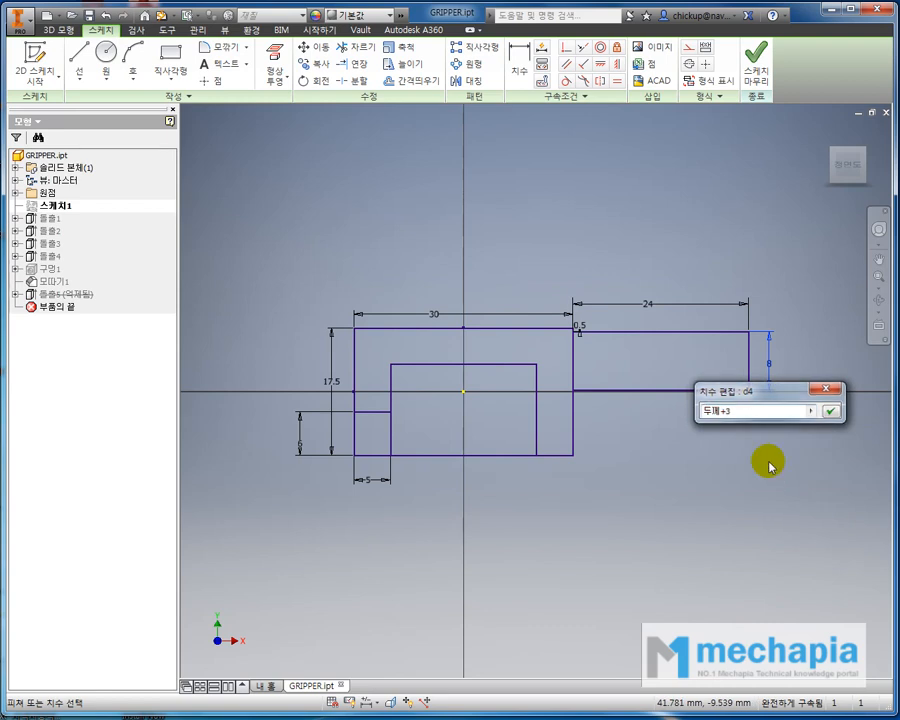
key(Return)
Test the linked dimensions by setting the left leg's width (두께) to 6 mm and restoring it to 5 mm.
double_click(365, 478)
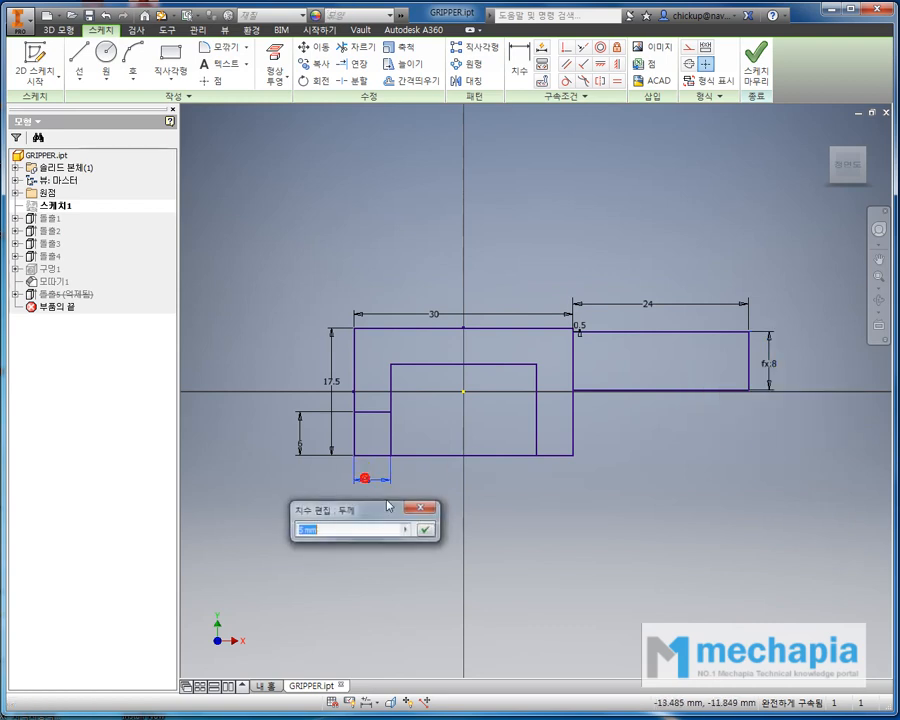
text(6)
key(Return)
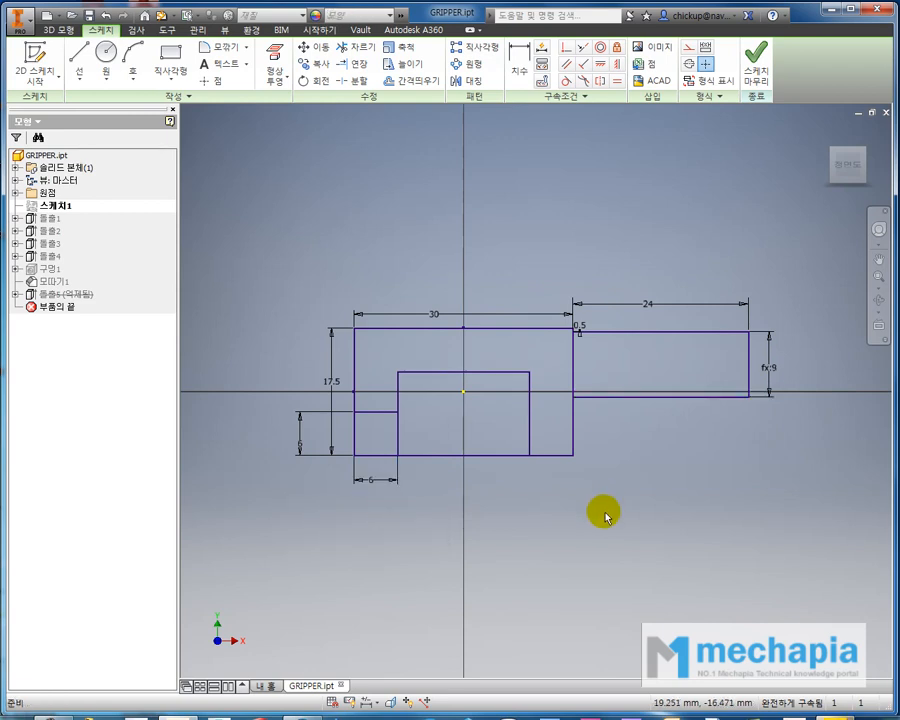
double_click(372, 483)
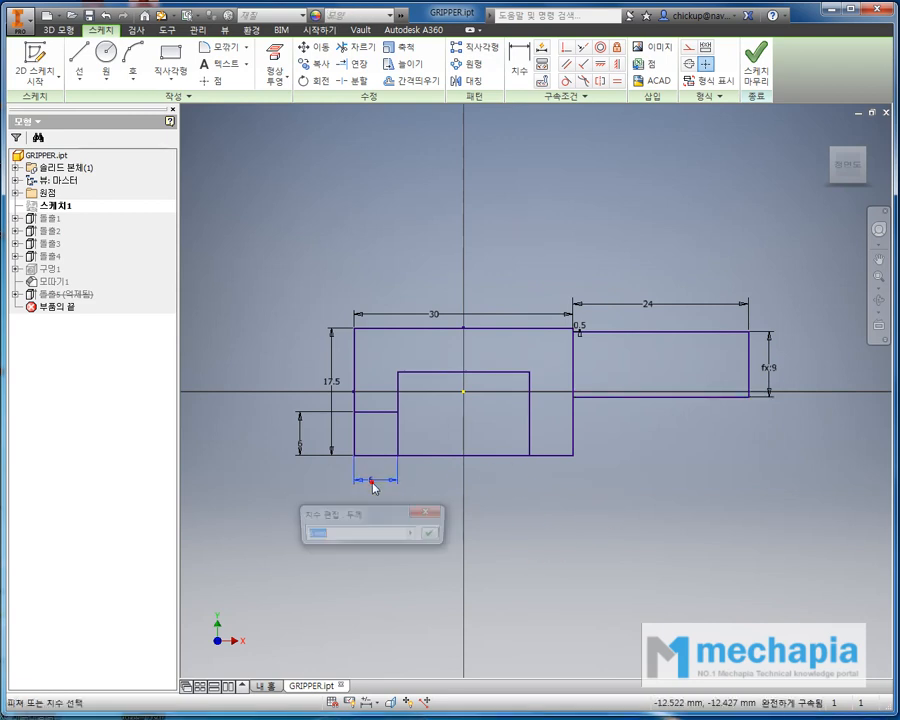
text(5)
key(Return)
Finish the sketch and return to the stress analysis environment for the gripper.
click(609, 245)
click(755, 62)
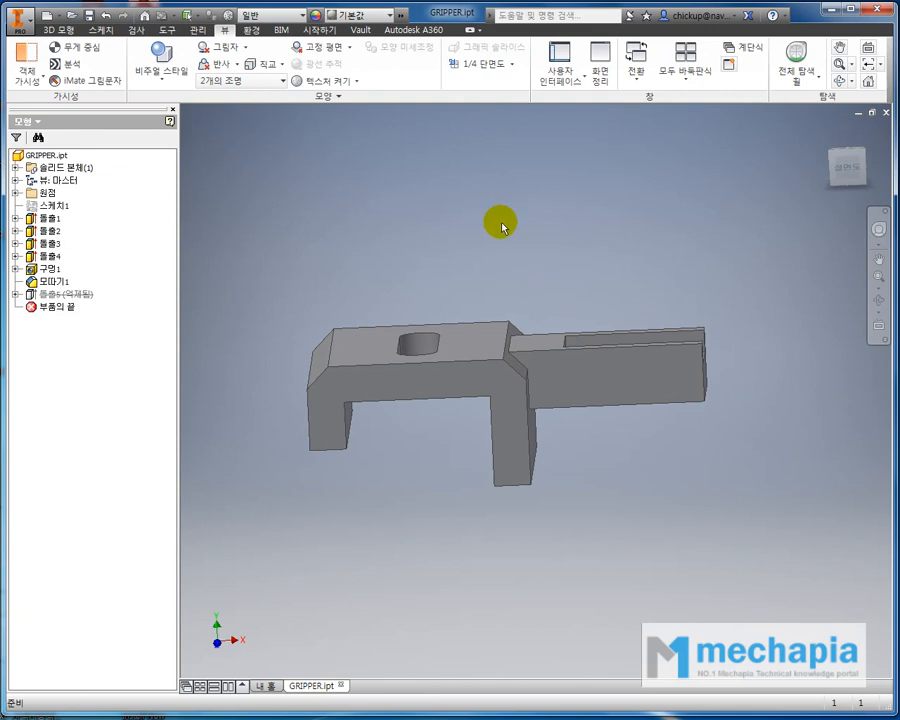
click(251, 30)
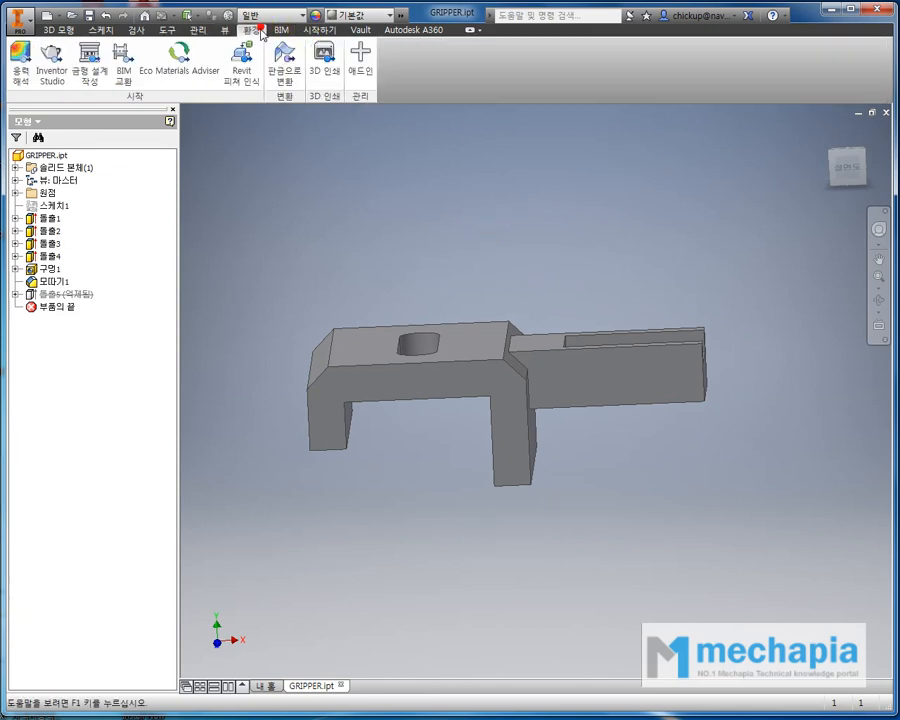
click(20, 65)
shift+middle_drag(355, 238, 394, 253)
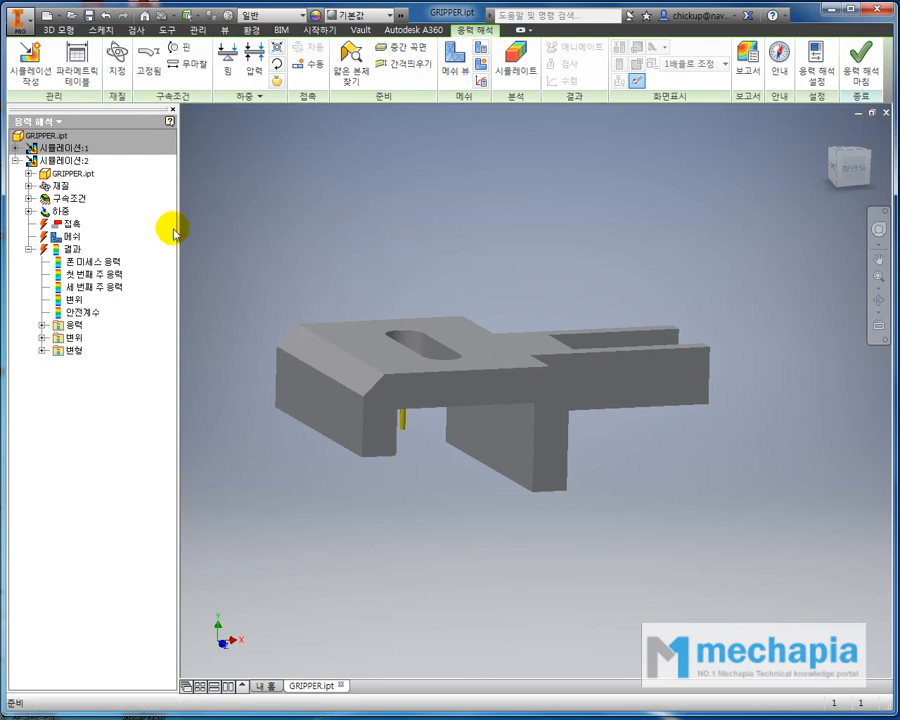
Collapse 시뮬레이션:2 and create a copy of that simulation.
click(16, 161)
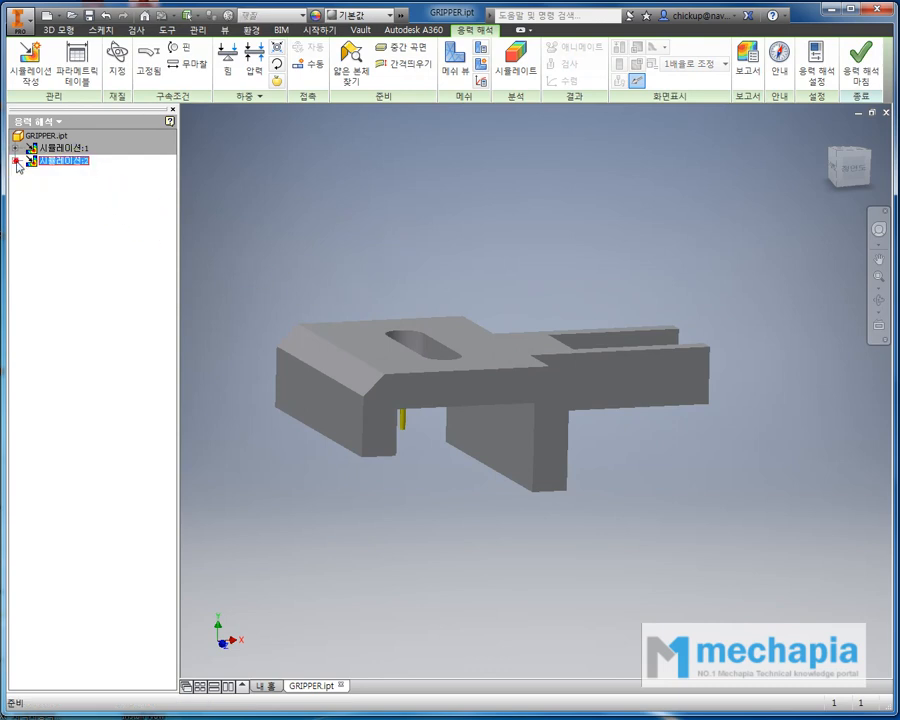
right_click(82, 164)
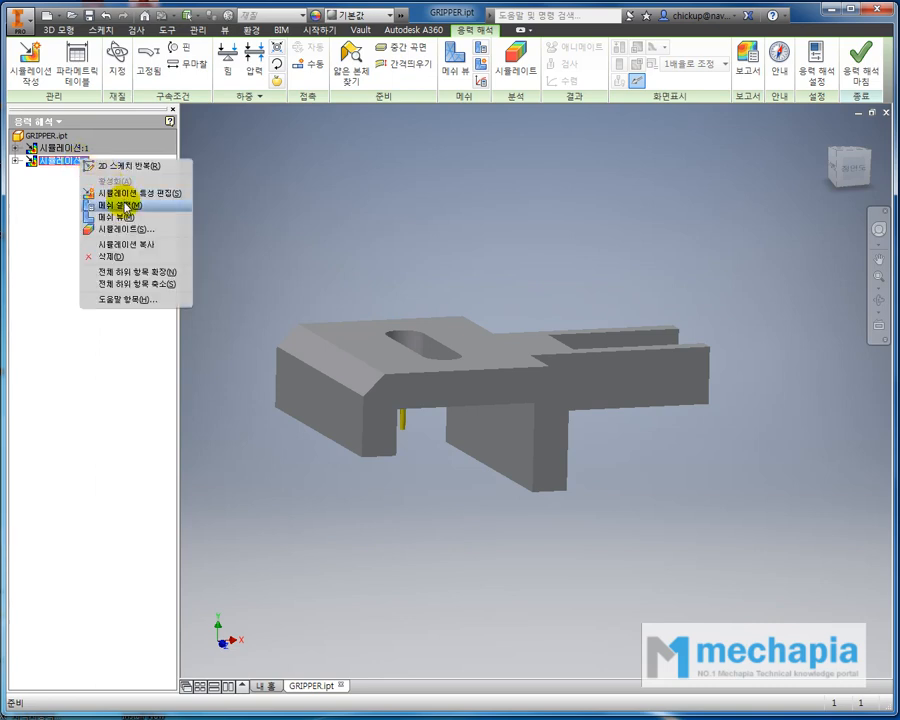
click(125, 244)
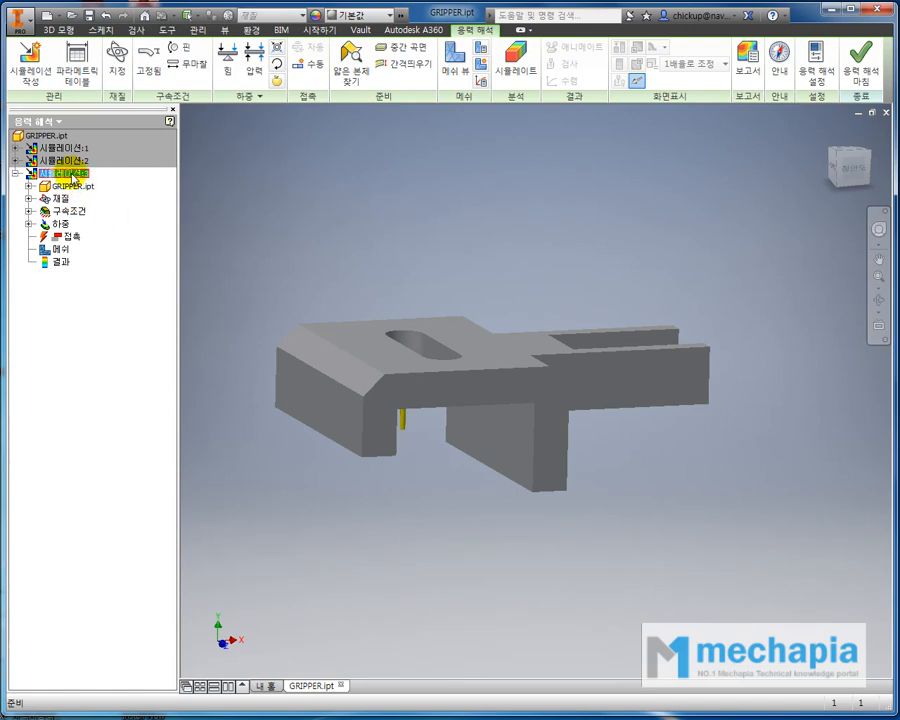
Set the copied simulation's design objective to 파라메트릭 치수 and rename it 파라메트릭 설계:3.
right_click(72, 175)
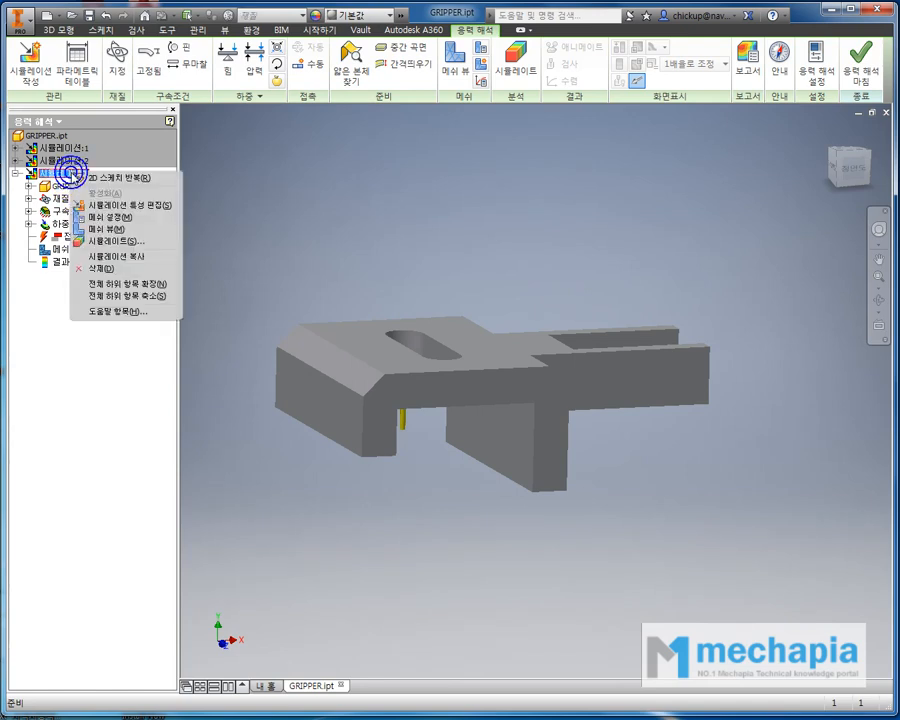
click(125, 205)
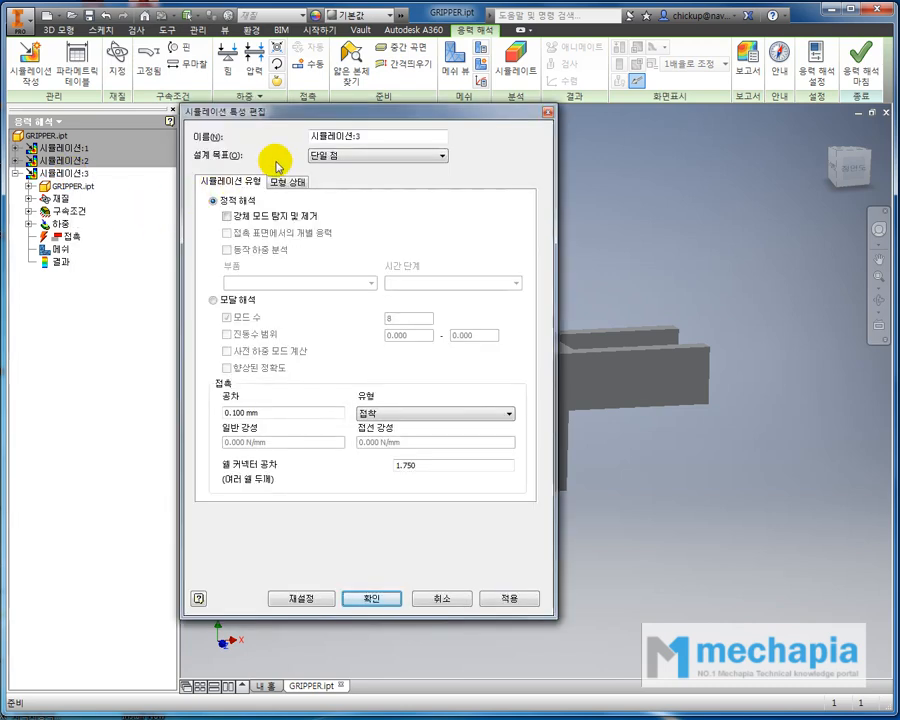
click(378, 157)
click(371, 172)
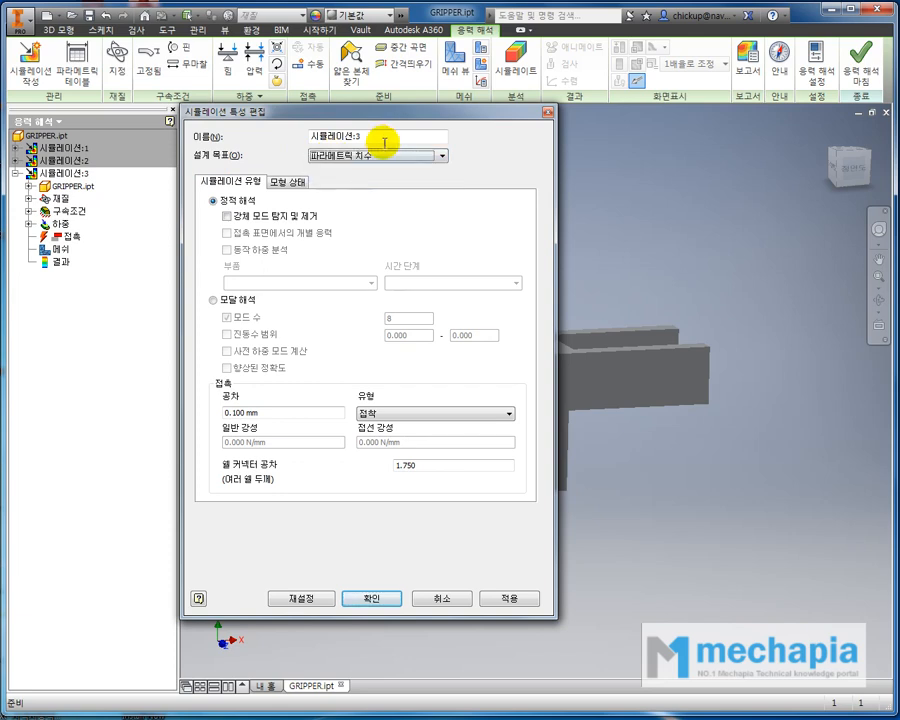
drag(386, 132, 272, 136)
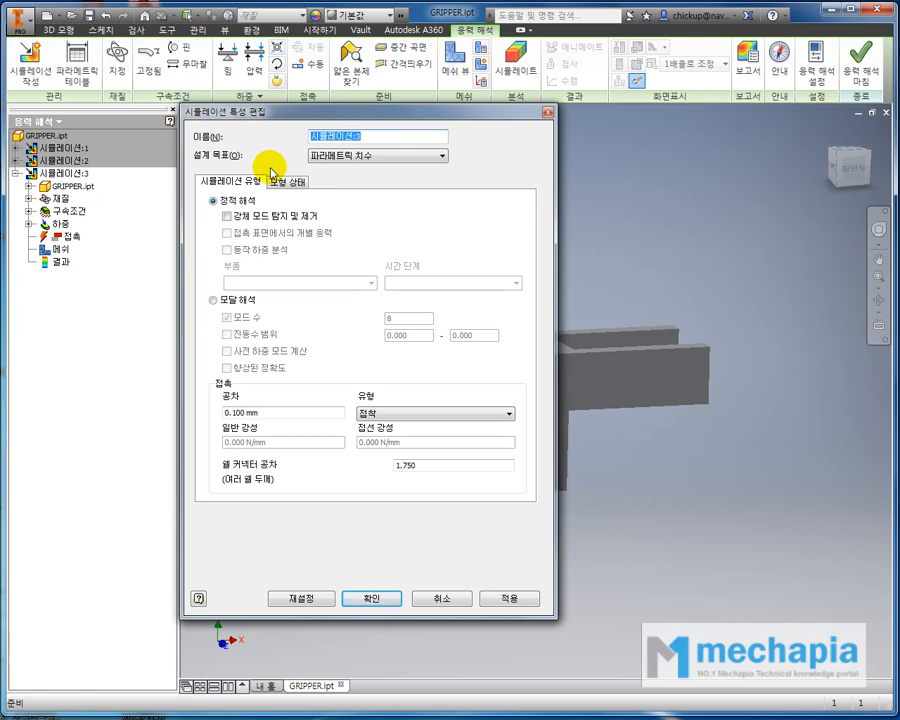
text(vk)
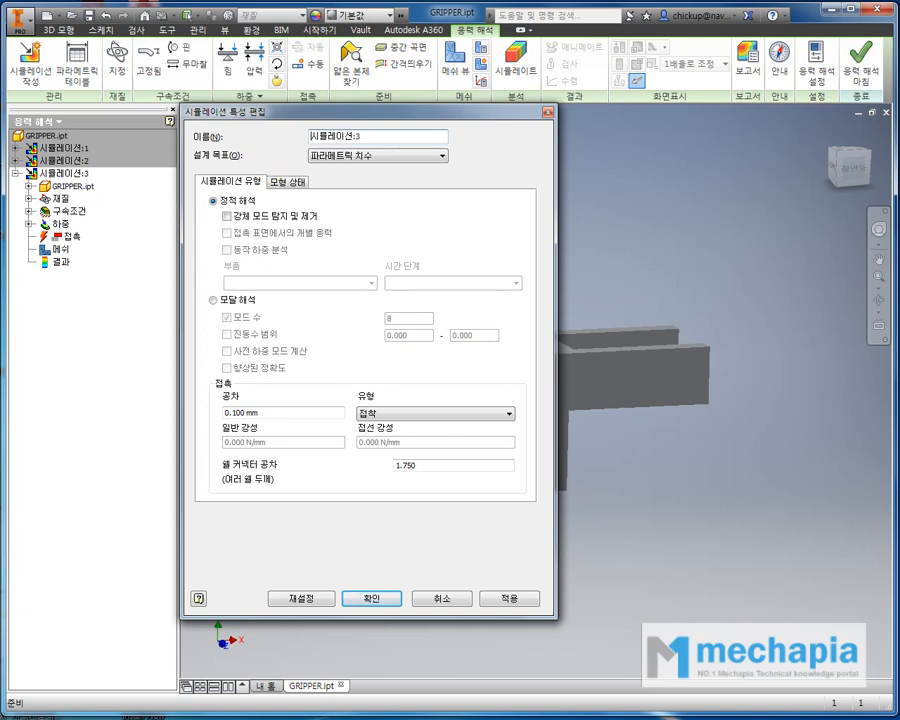
text(파라메트릭 설계)
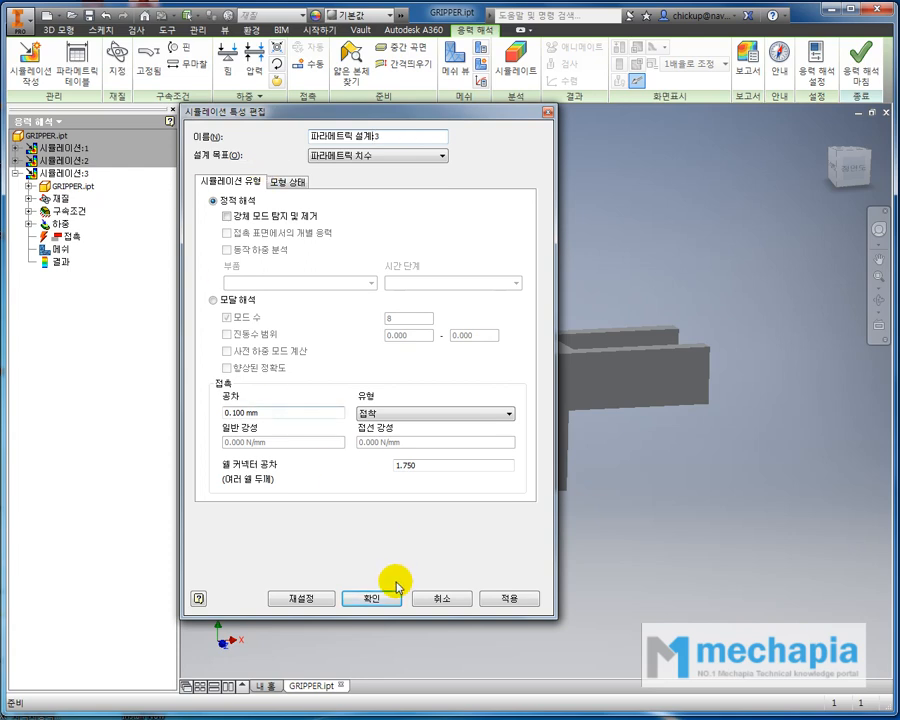
click(371, 600)
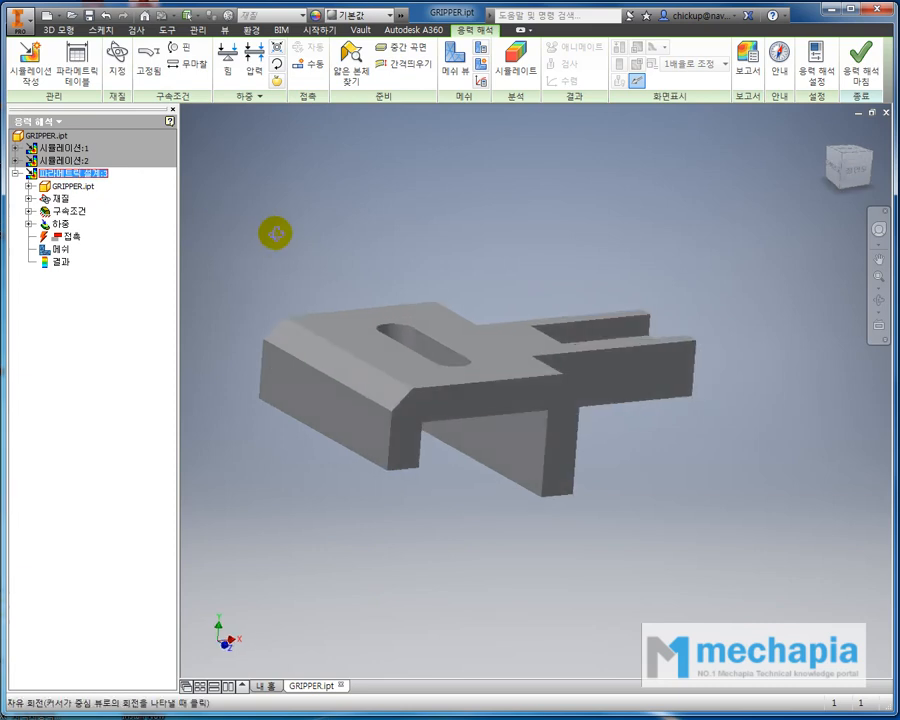
Check the design objective in the properties of the 파라메트릭 설계:3 simulation.
right_click(97, 177)
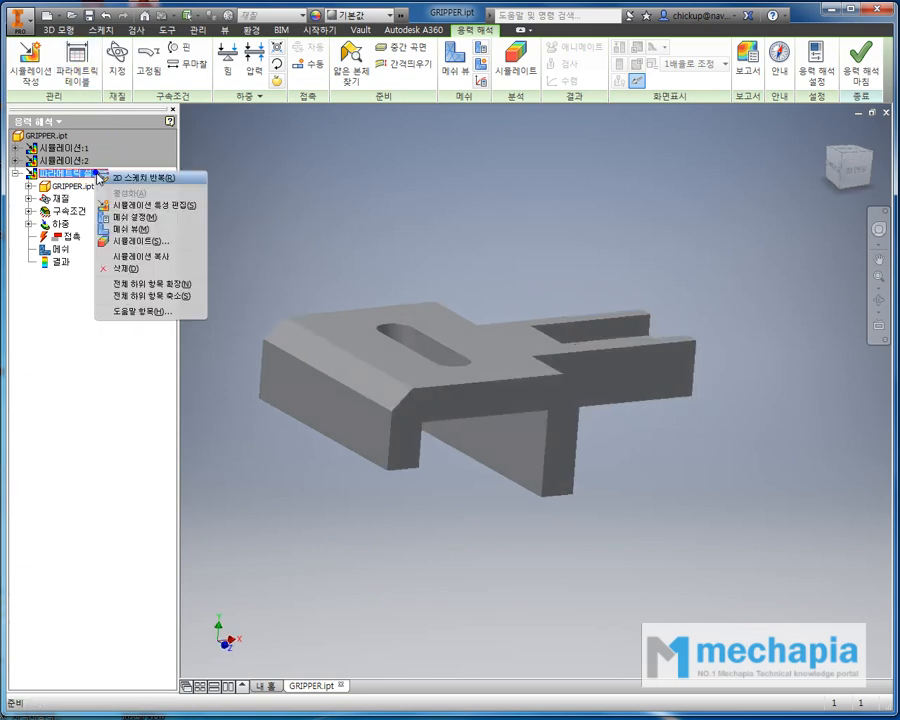
click(166, 207)
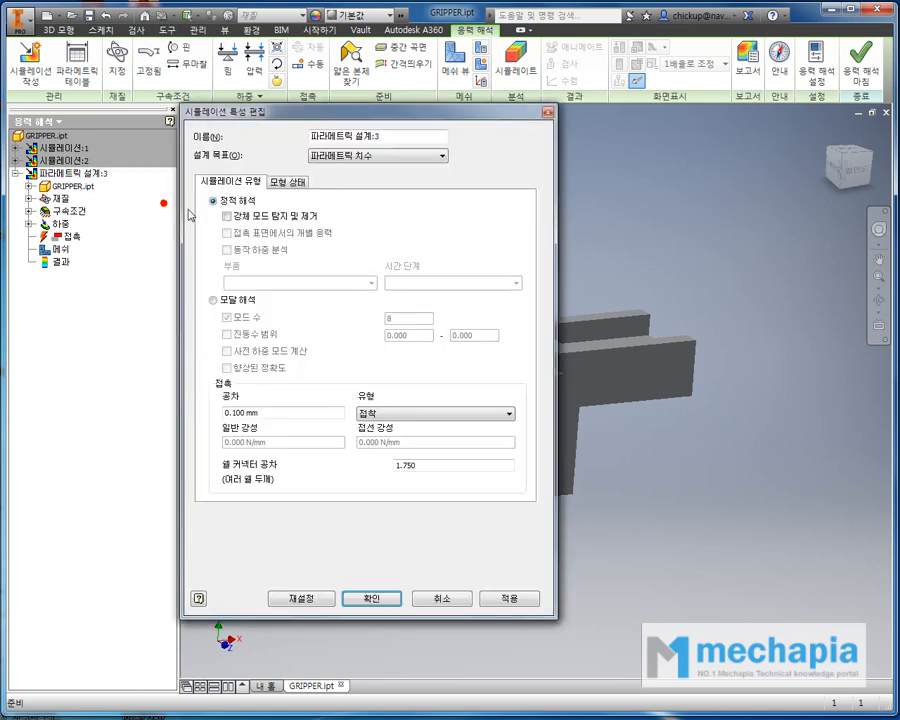
click(370, 157)
click(370, 157)
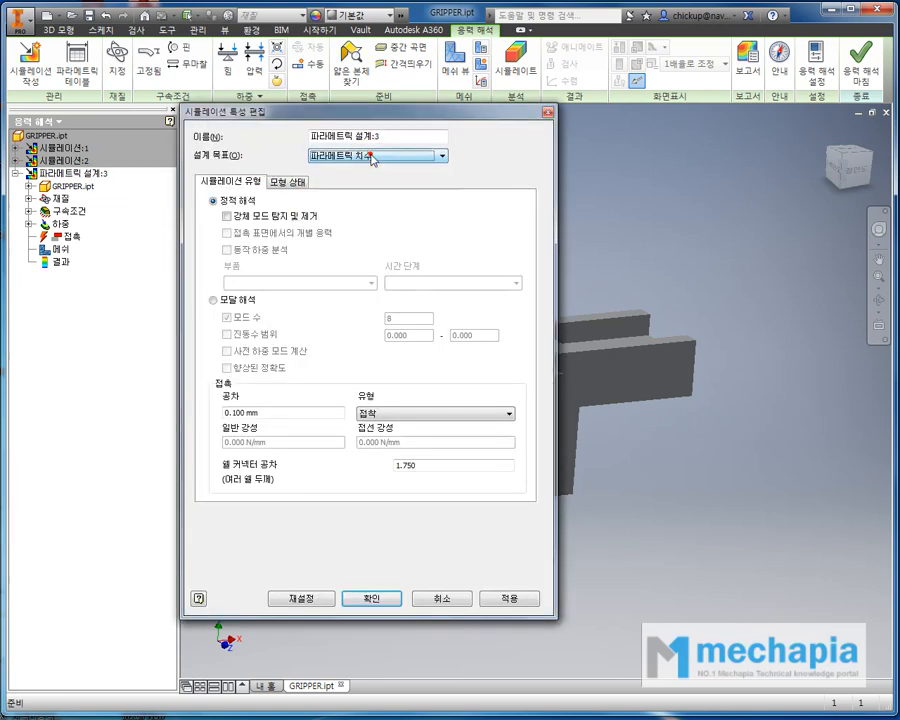
click(371, 596)
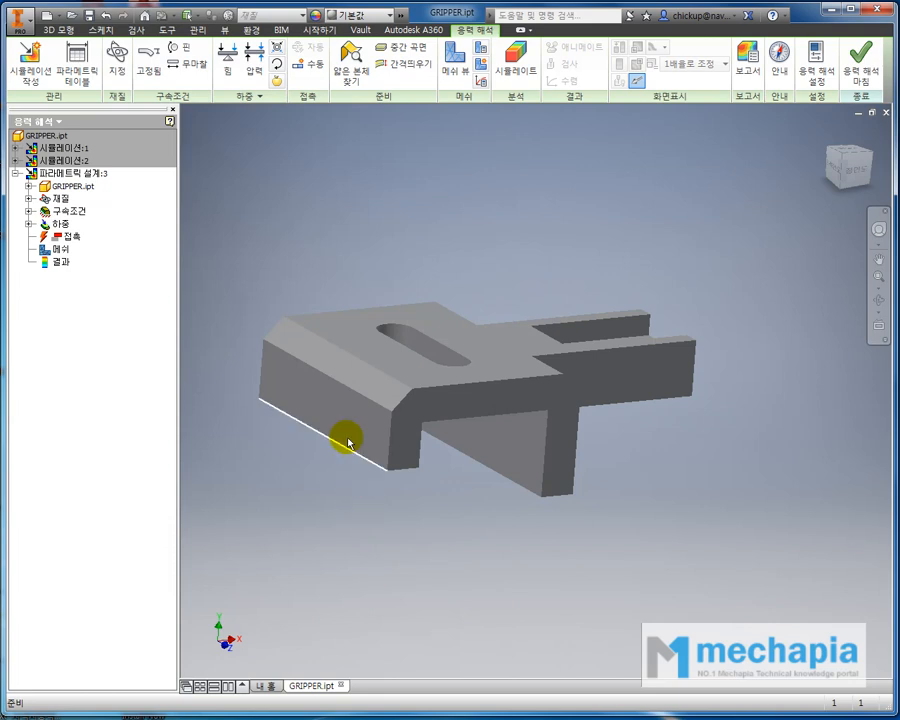
Open the parametric table and add GRIPPER.ipt's model parameter 두께 to it.
click(80, 72)
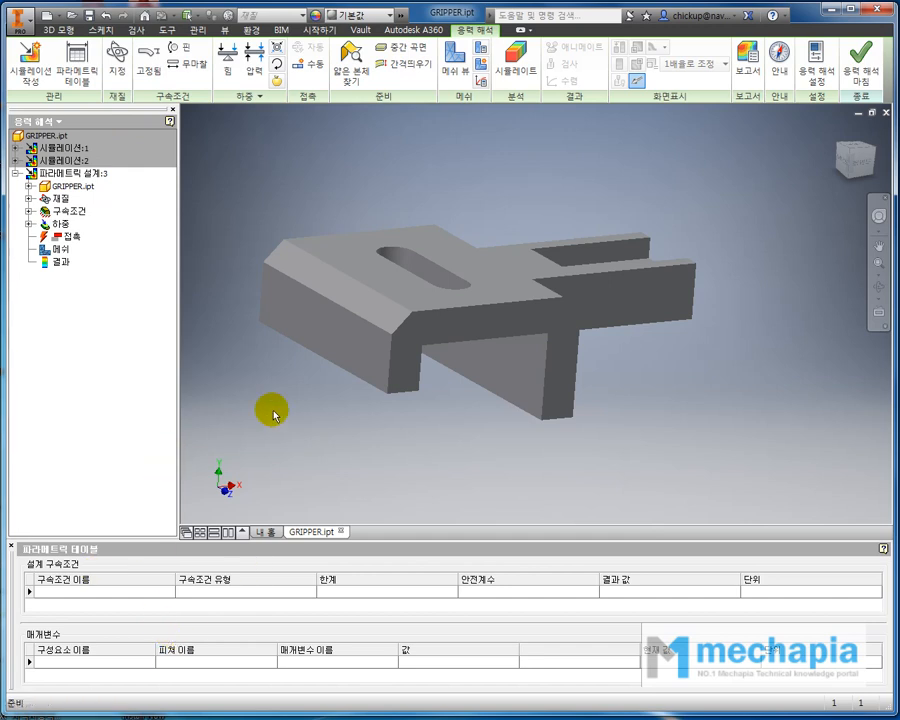
middle_drag(303, 426, 314, 438)
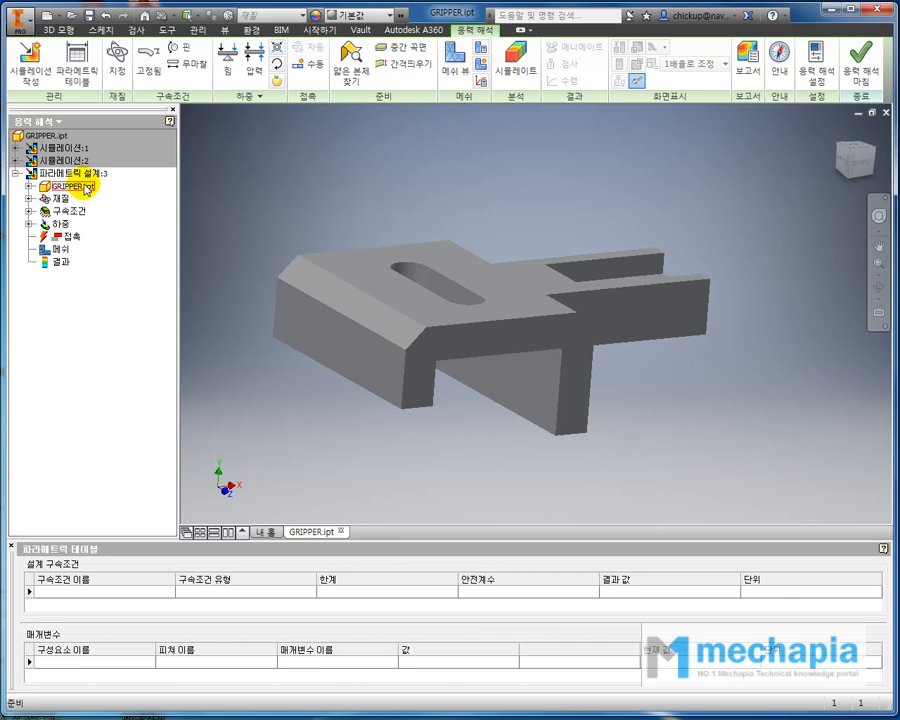
click(87, 194)
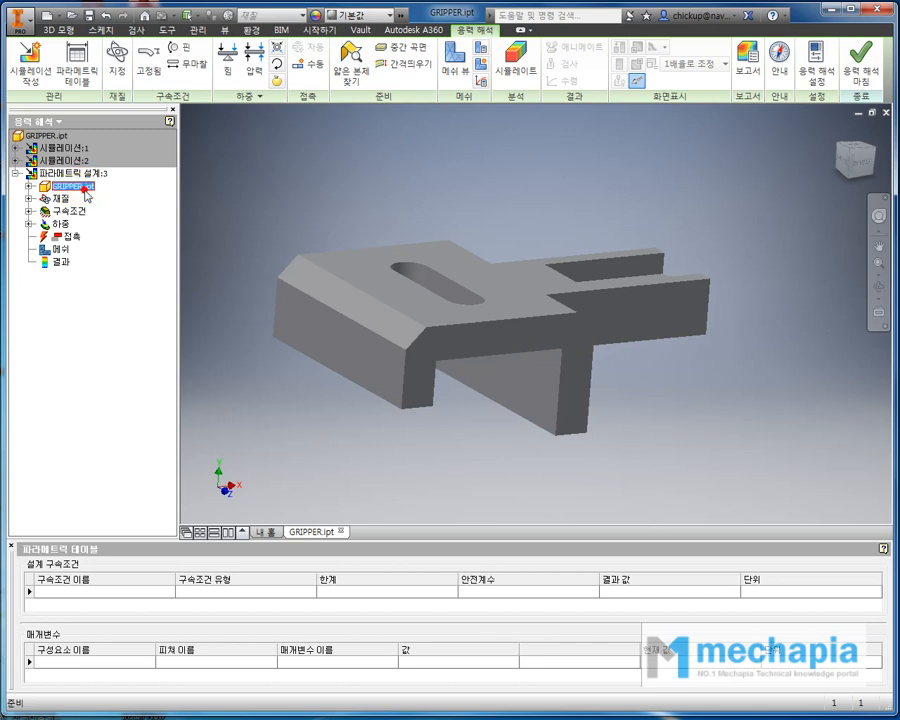
right_click(87, 194)
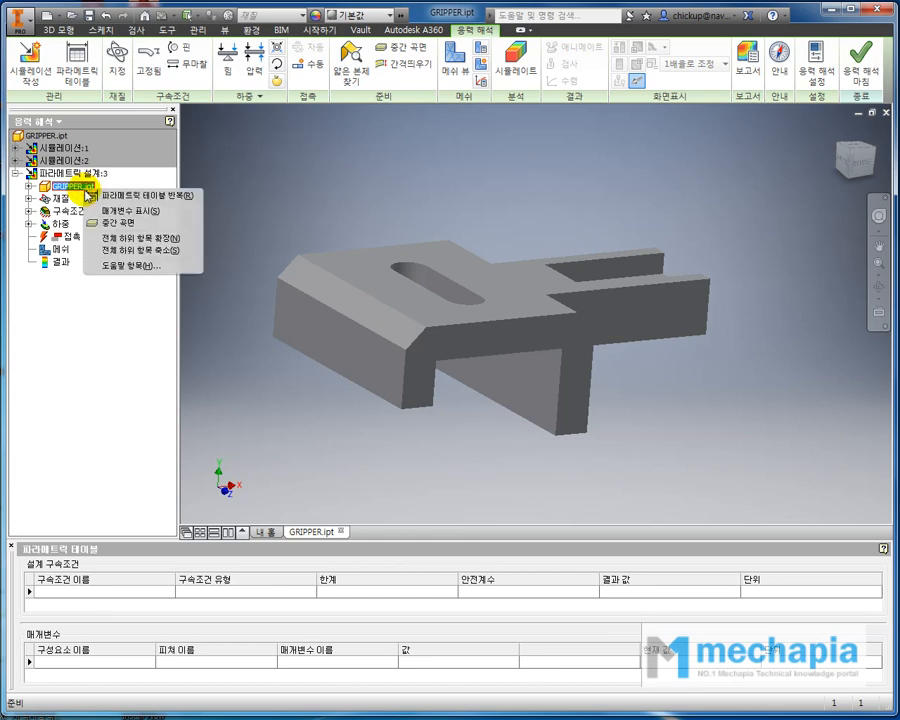
click(172, 212)
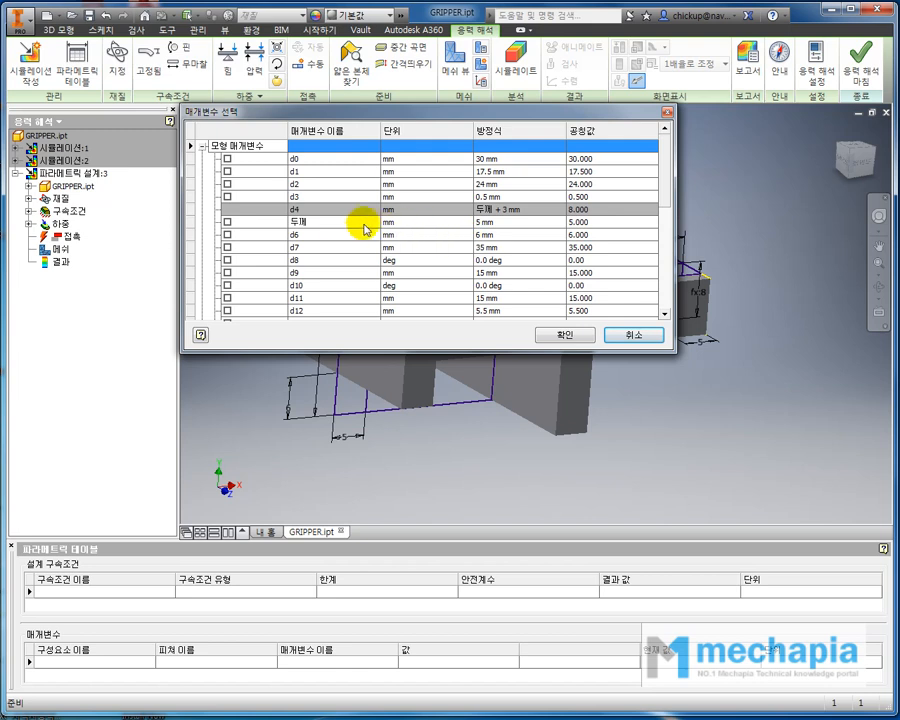
click(342, 227)
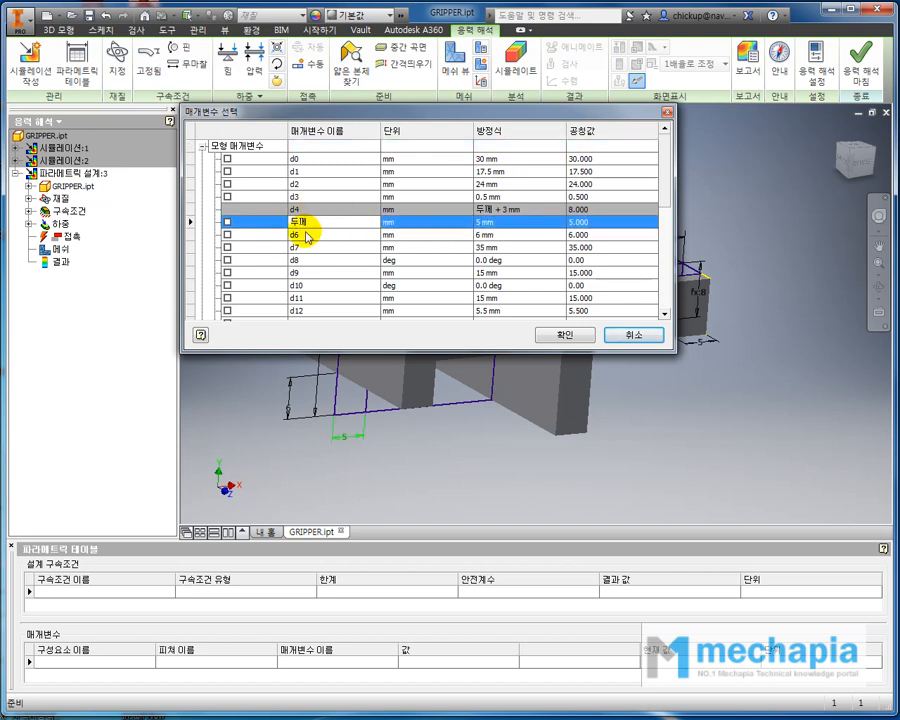
click(227, 223)
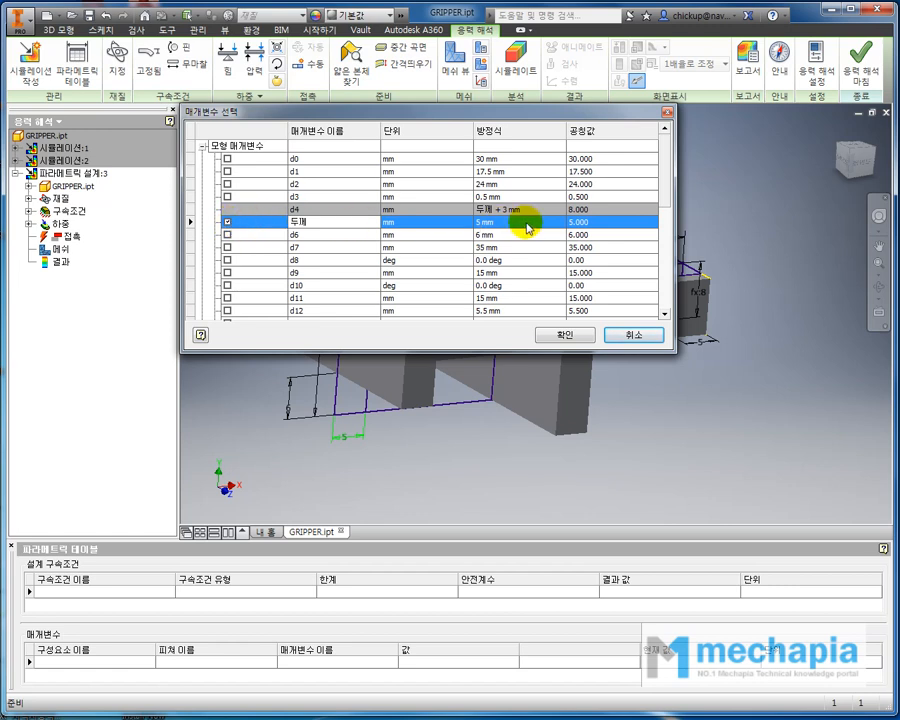
click(455, 226)
click(330, 225)
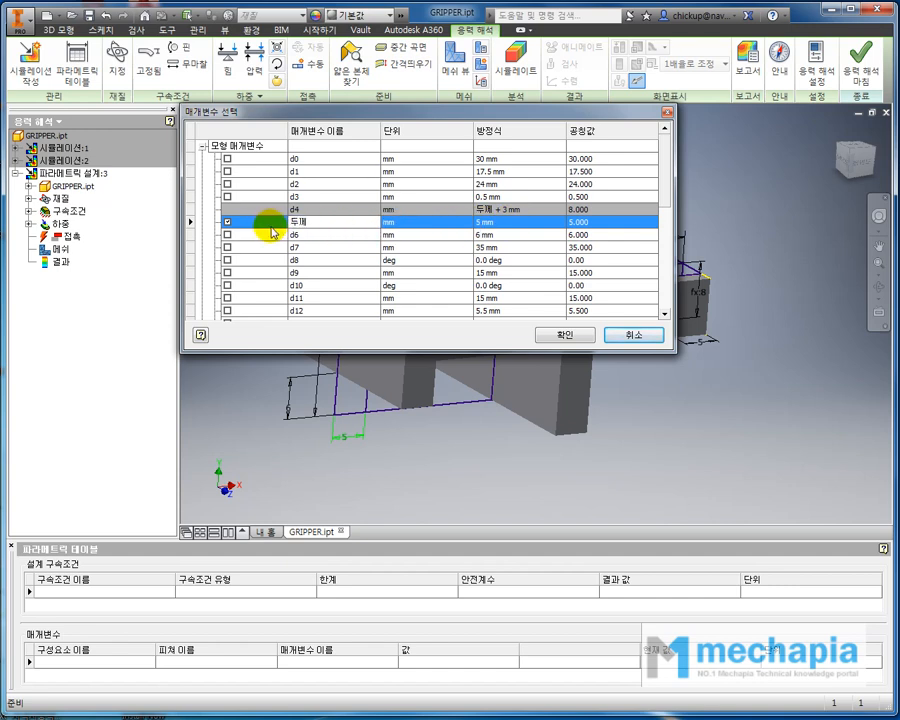
click(343, 225)
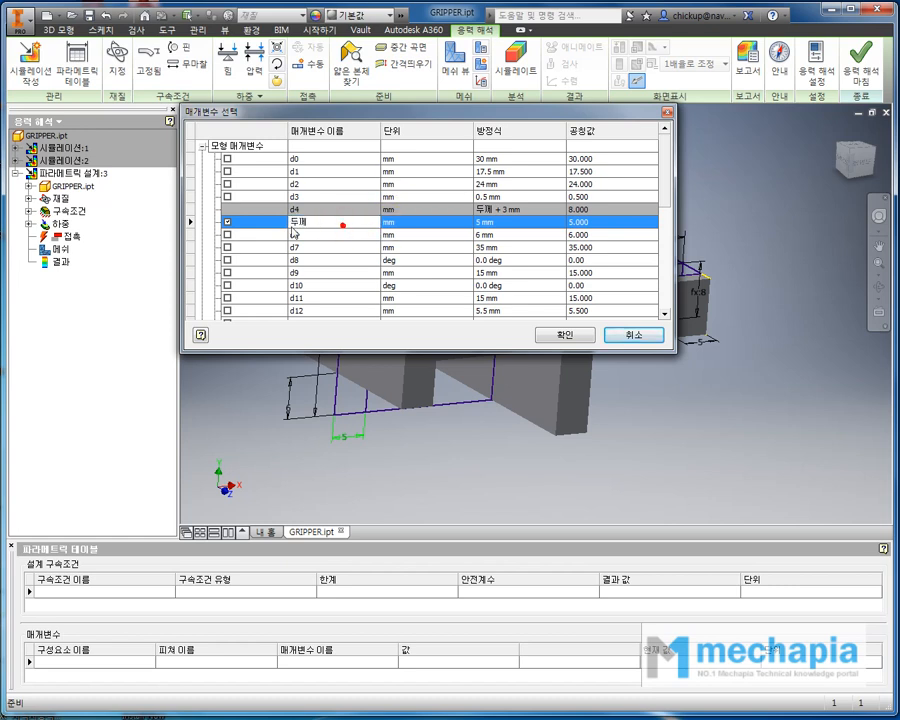
click(228, 222)
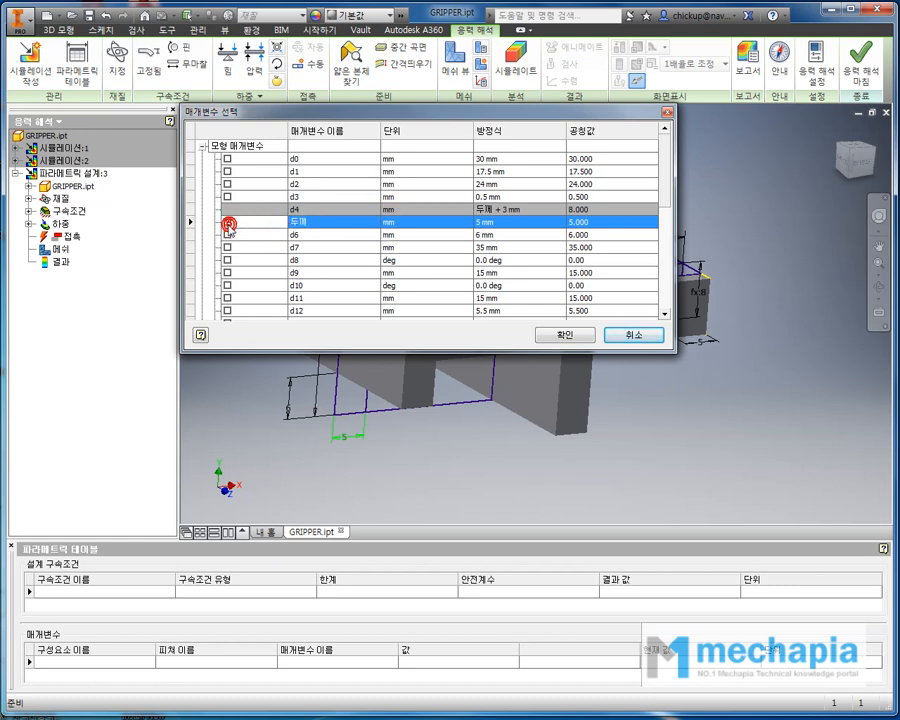
click(570, 335)
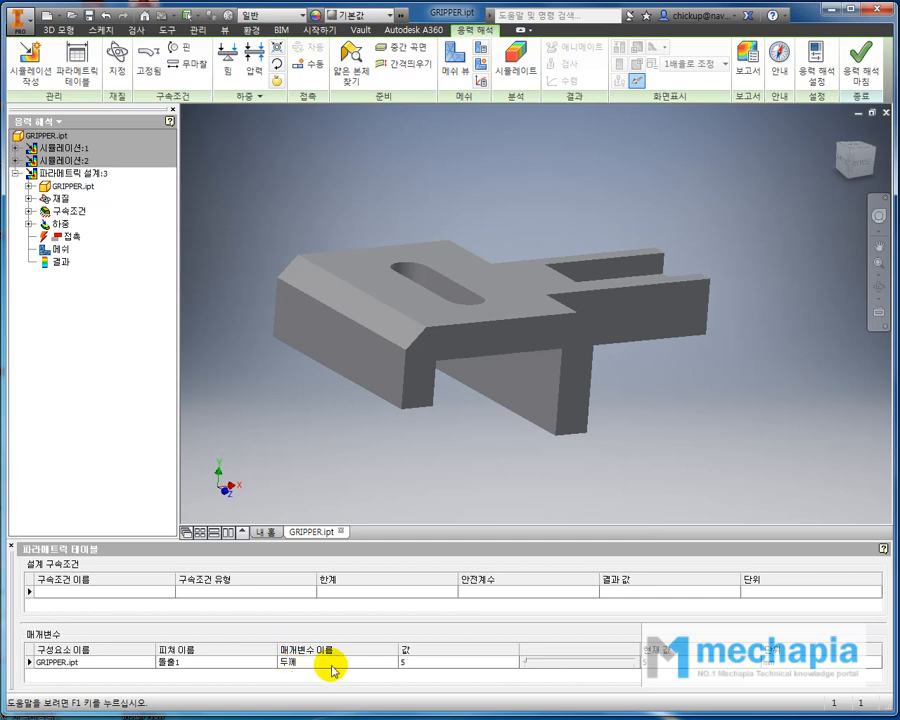
Set the value range of the 두께 parameter to 3-8 in the parametric table.
click(405, 668)
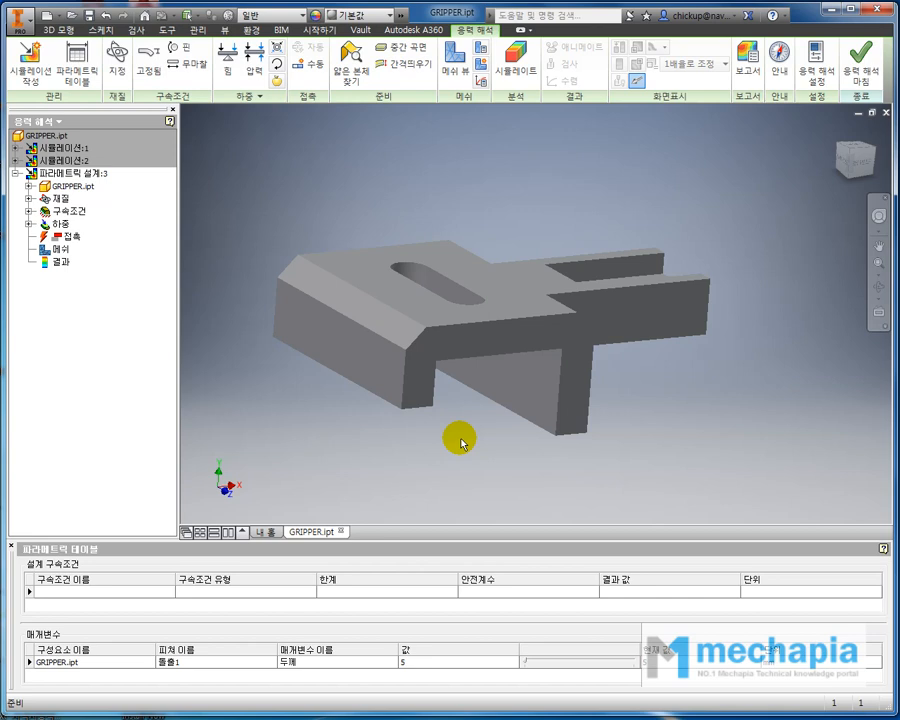
click(422, 662)
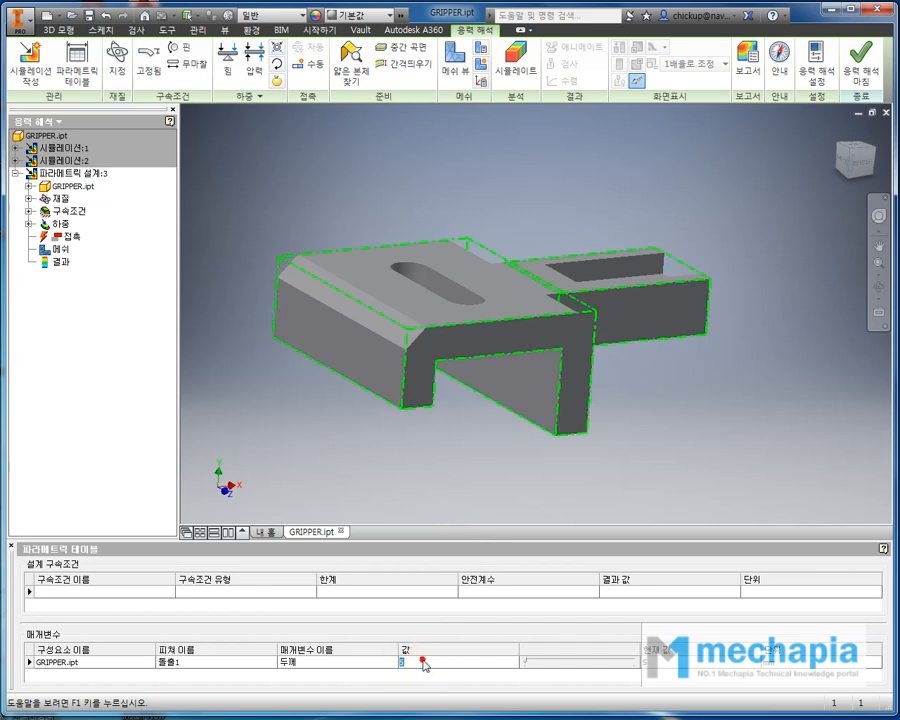
text(3-8)
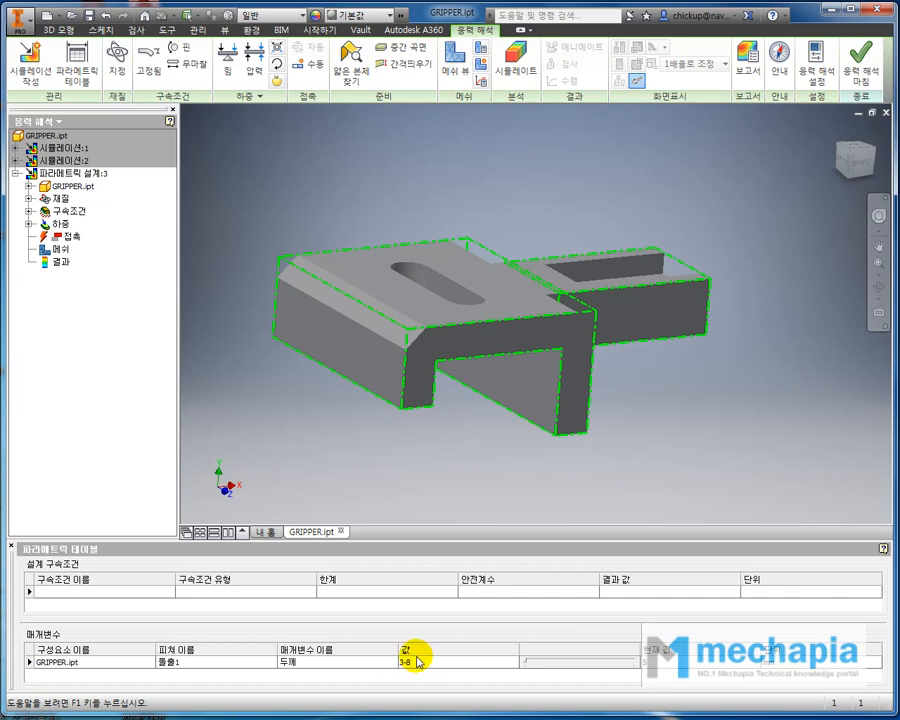
key(Return)
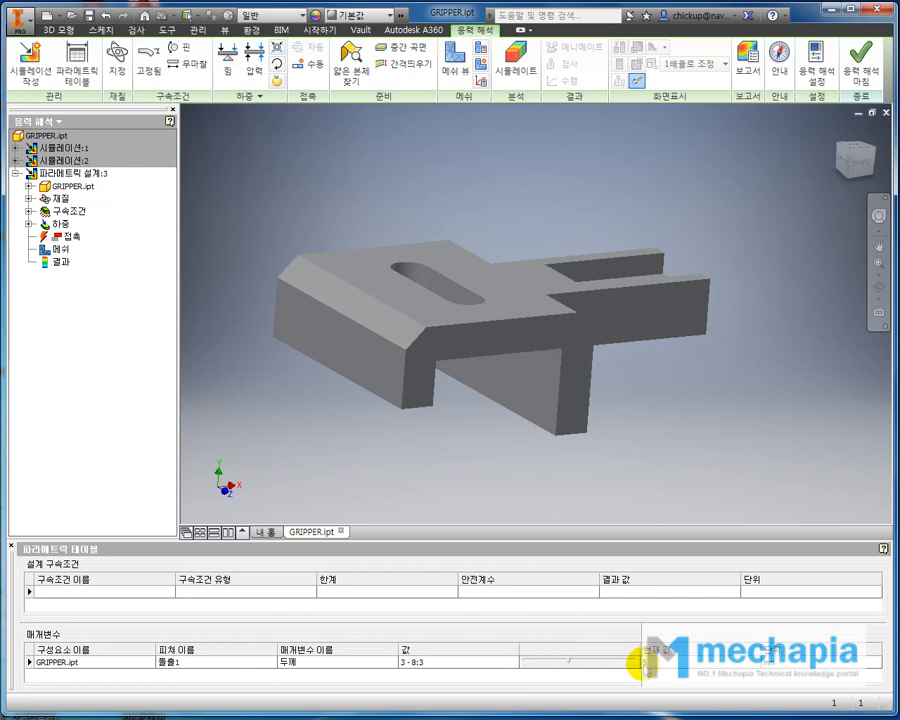
Try previewing the gripper with 두께 at 3 mm and 8 mm, and return it to 5 mm.
click(568, 664)
drag(555, 666, 524, 666)
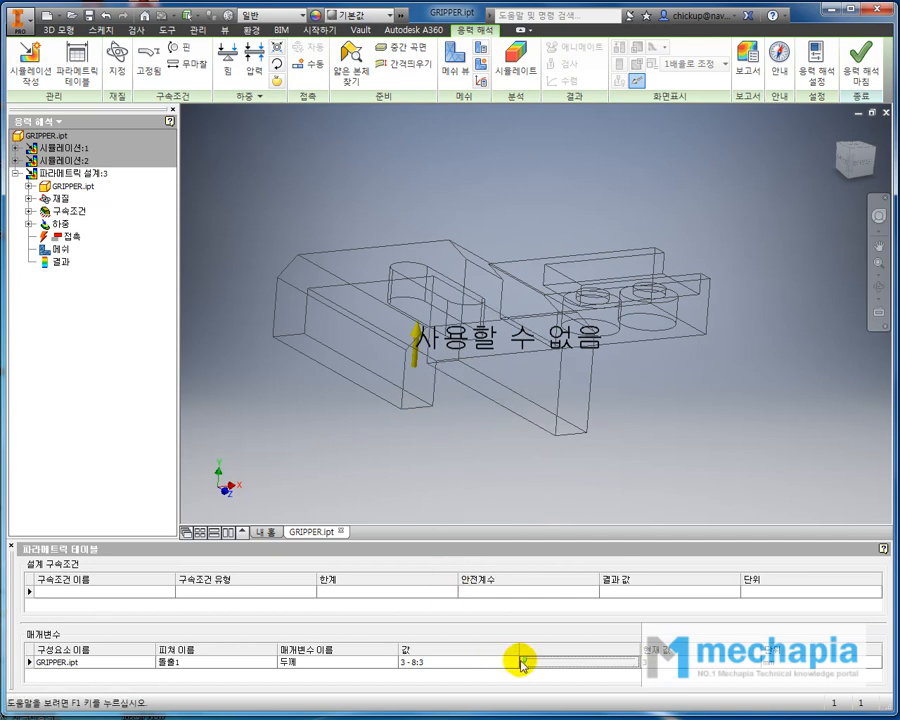
drag(523, 664, 632, 671)
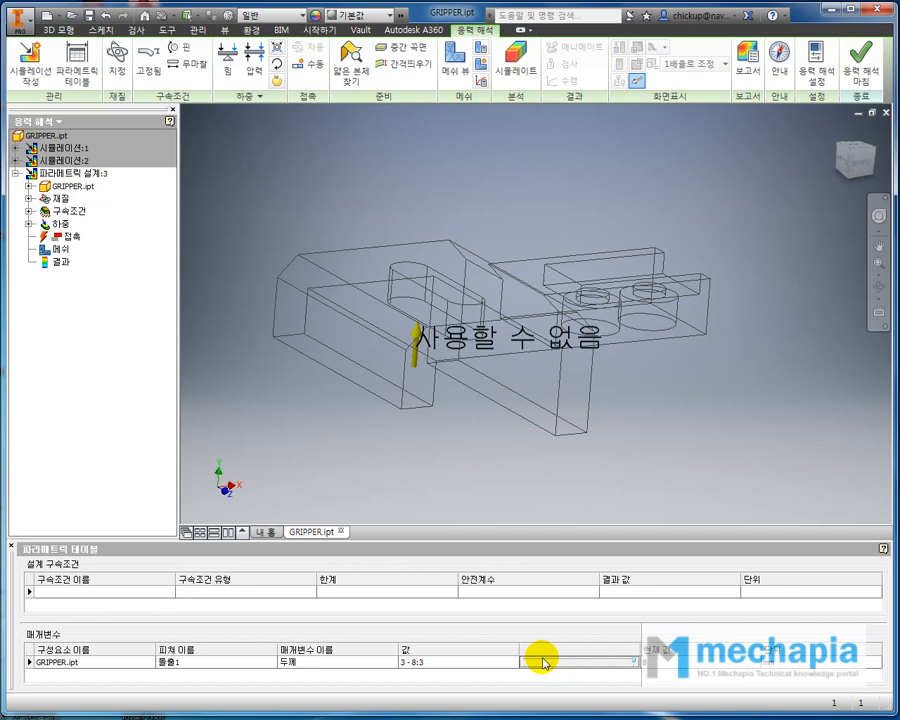
drag(634, 661, 575, 660)
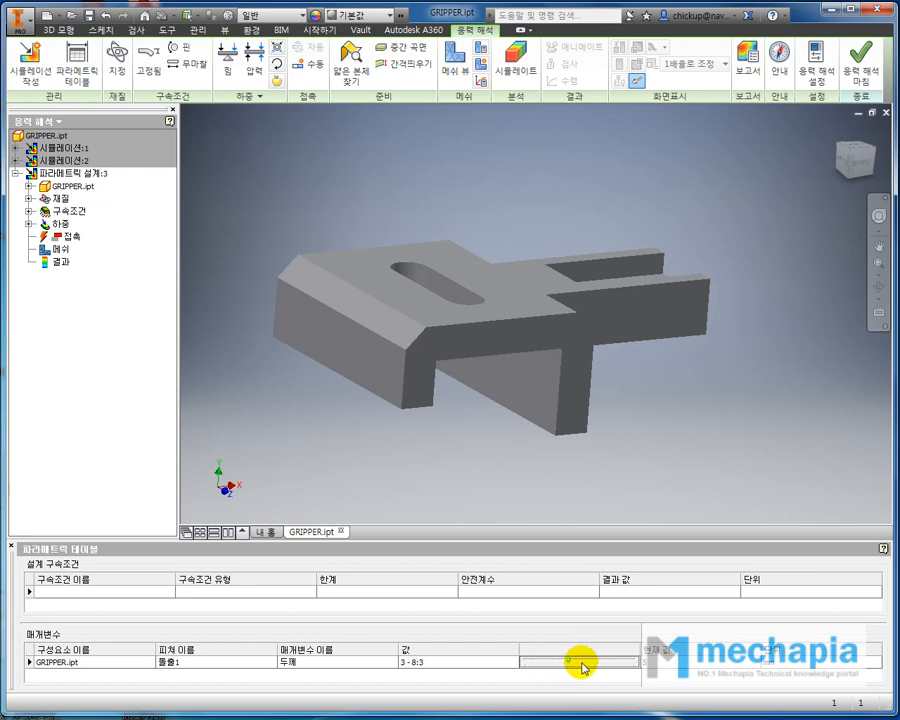
Generate all configurations for the 두께 parameter range.
right_click(583, 665)
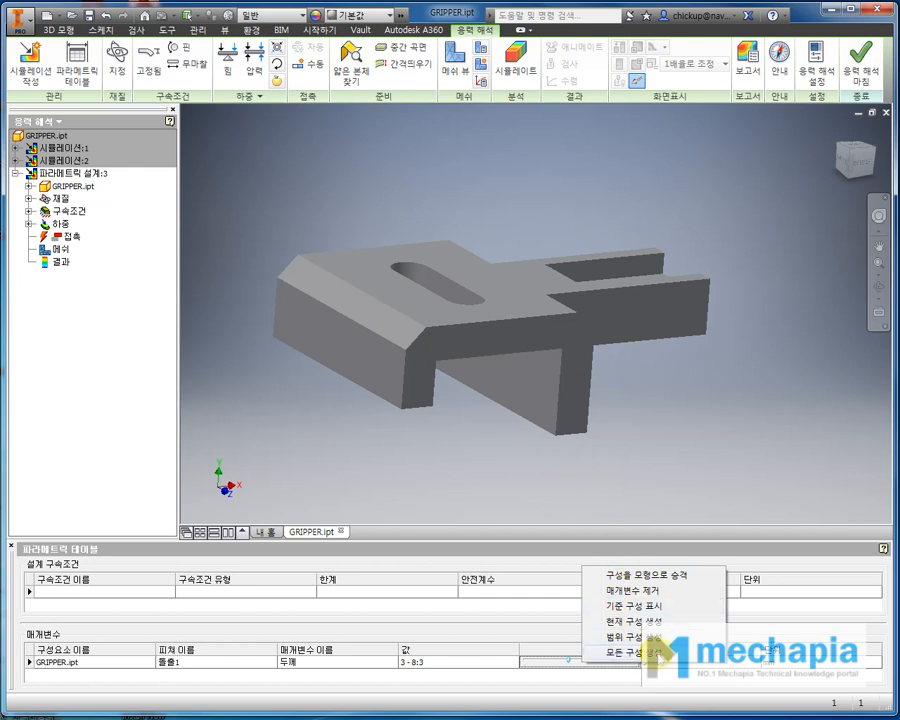
click(628, 652)
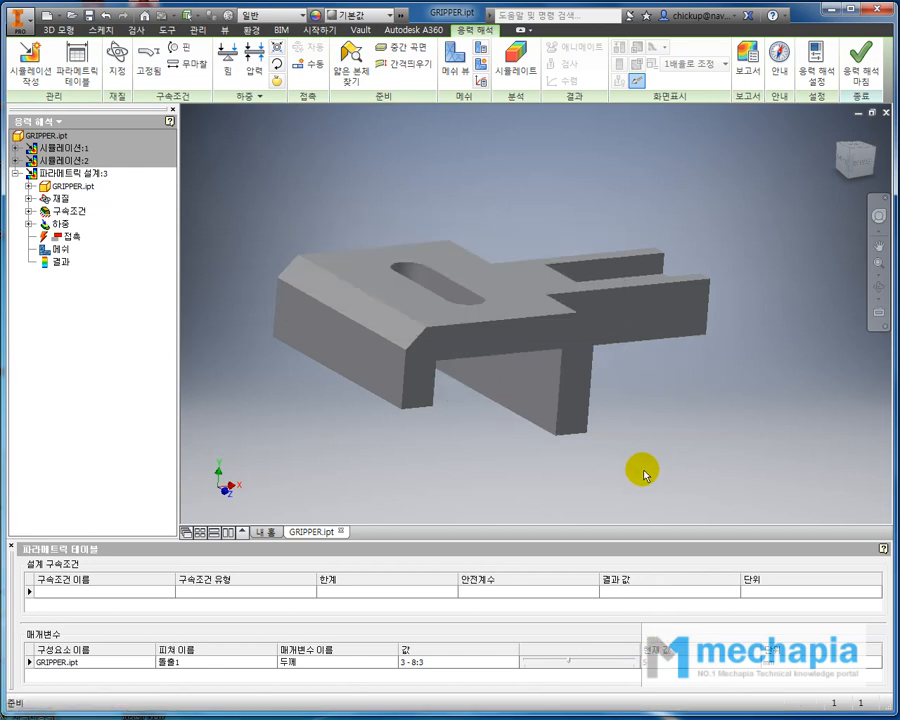
Examine the generated gripper shapes with 두께 at 3 mm and at 8 mm from several angles.
click(569, 663)
drag(569, 663, 526, 663)
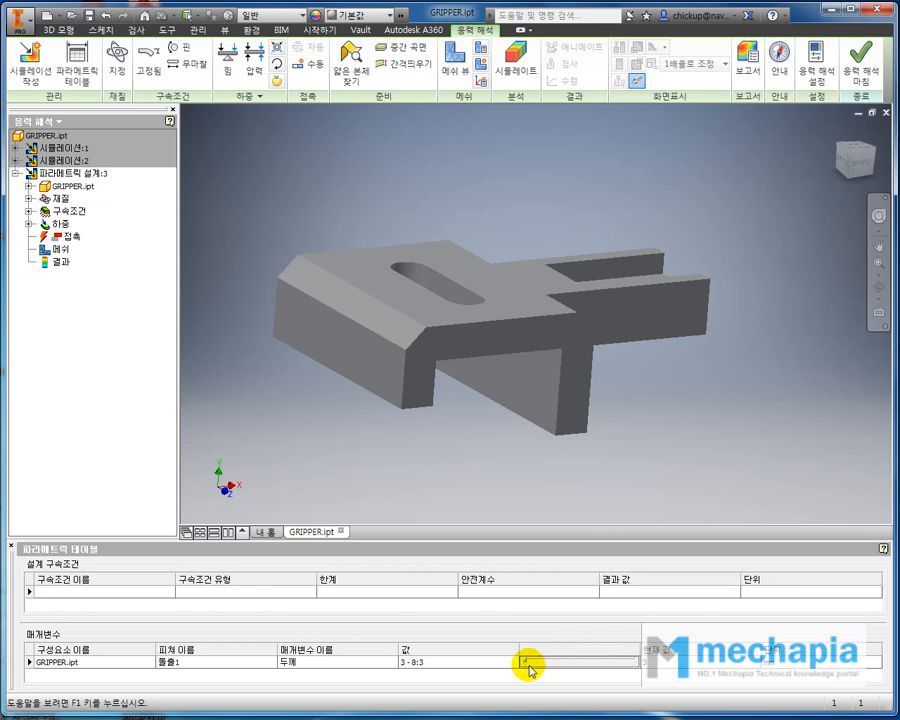
shift+middle_drag(683, 460, 639, 446)
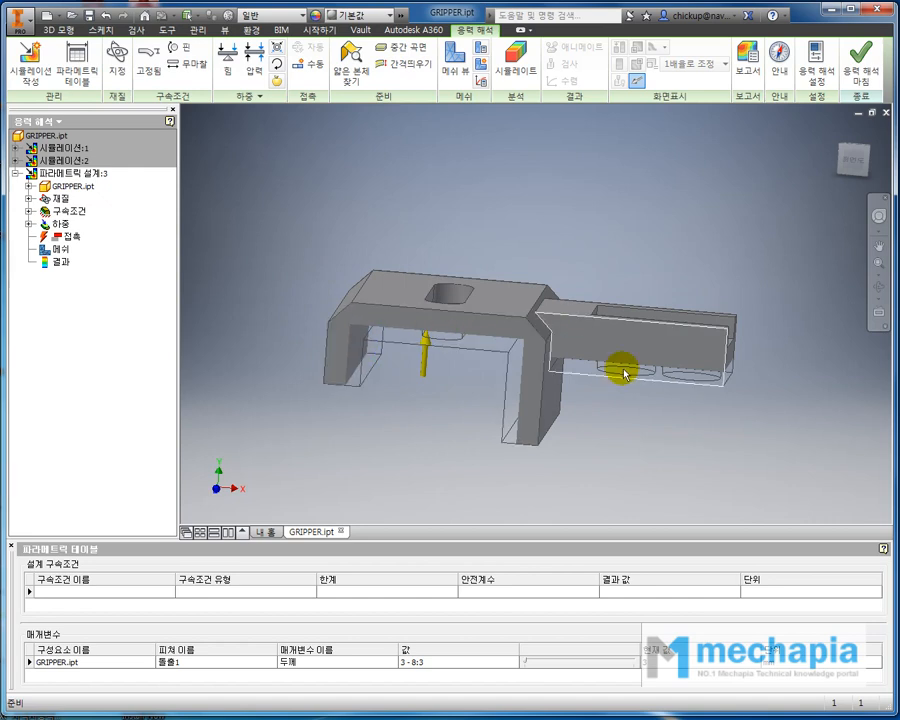
shift+middle_drag(569, 460, 589, 462)
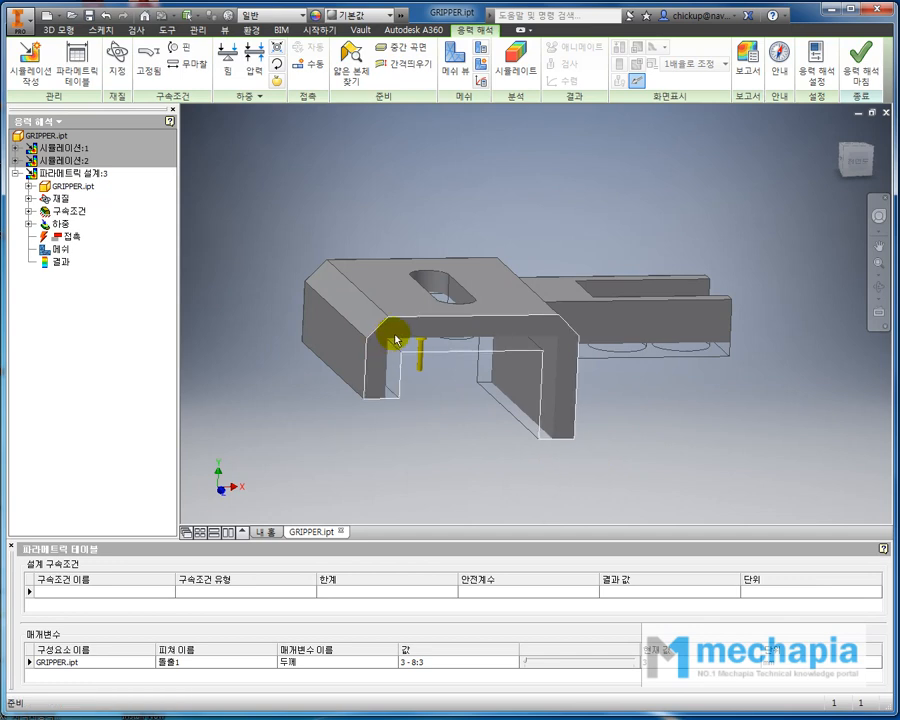
shift+middle_drag(649, 458, 635, 436)
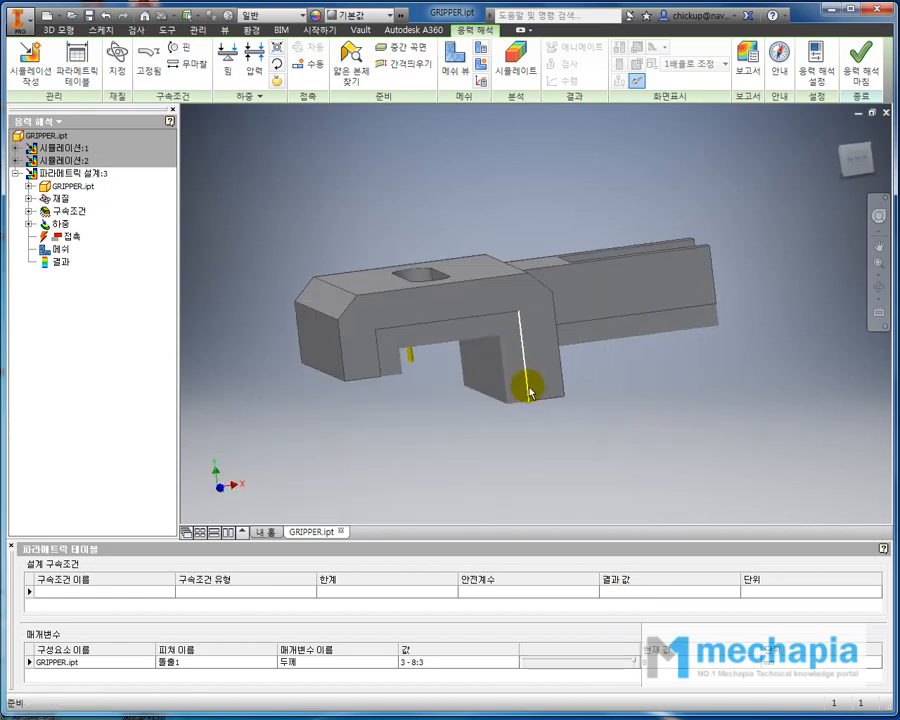
Compare the gripper shape at 두께 8 mm with the one at 3 mm, inspecting it from above and below.
mouse_move(560, 418)
shift+middle_down()
mouse_move(508, 422)
mouse_move(553, 420)
shift+middle_up()
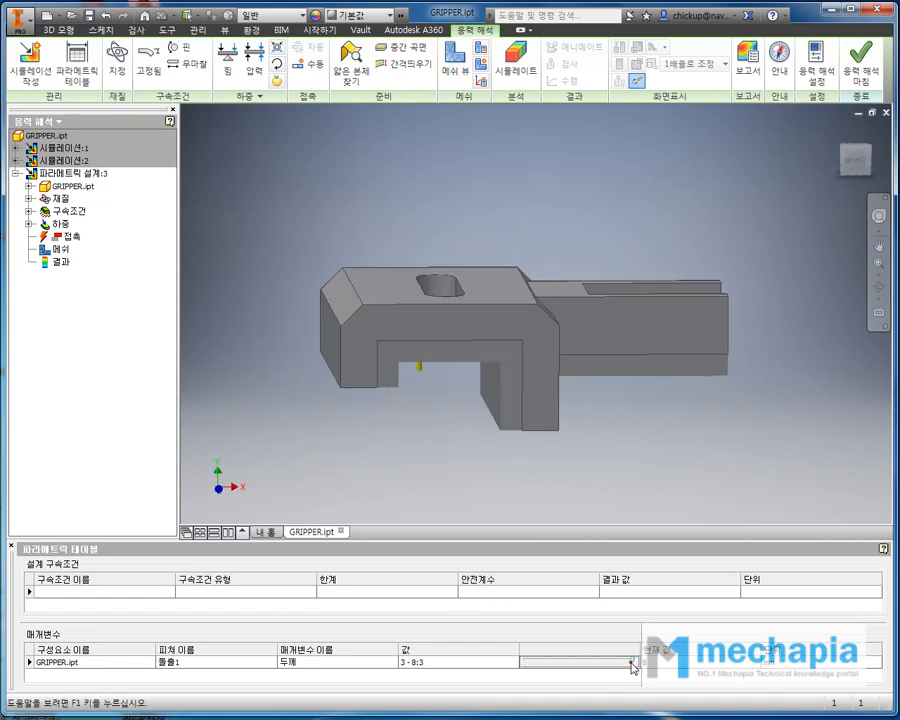
shift+middle_drag(655, 470, 639, 416)
scroll(631, 333, down, 3)
shift+middle_drag(631, 333, 566, 354)
scroll(630, 390, up, 8)
scroll(520, 364, down, 5)
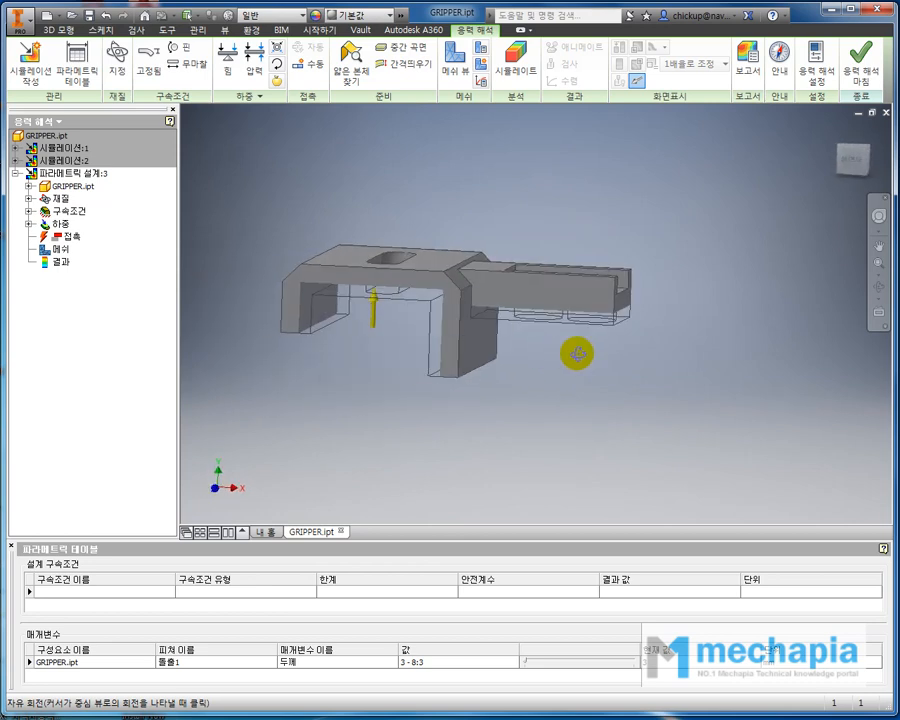
shift+middle_drag(367, 364, 490, 362)
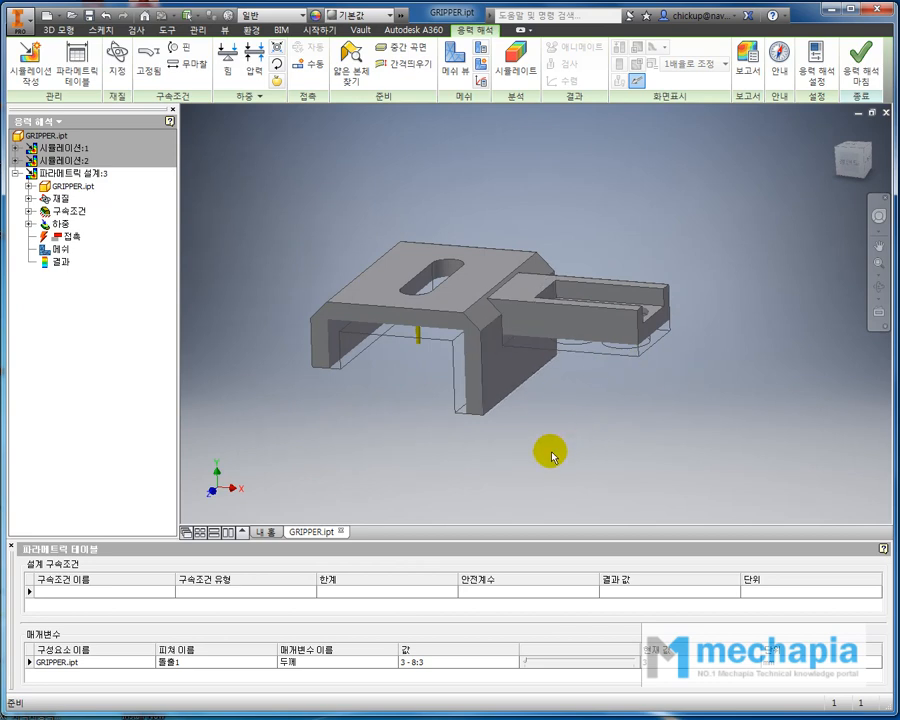
shift+middle_drag(496, 492, 516, 481)
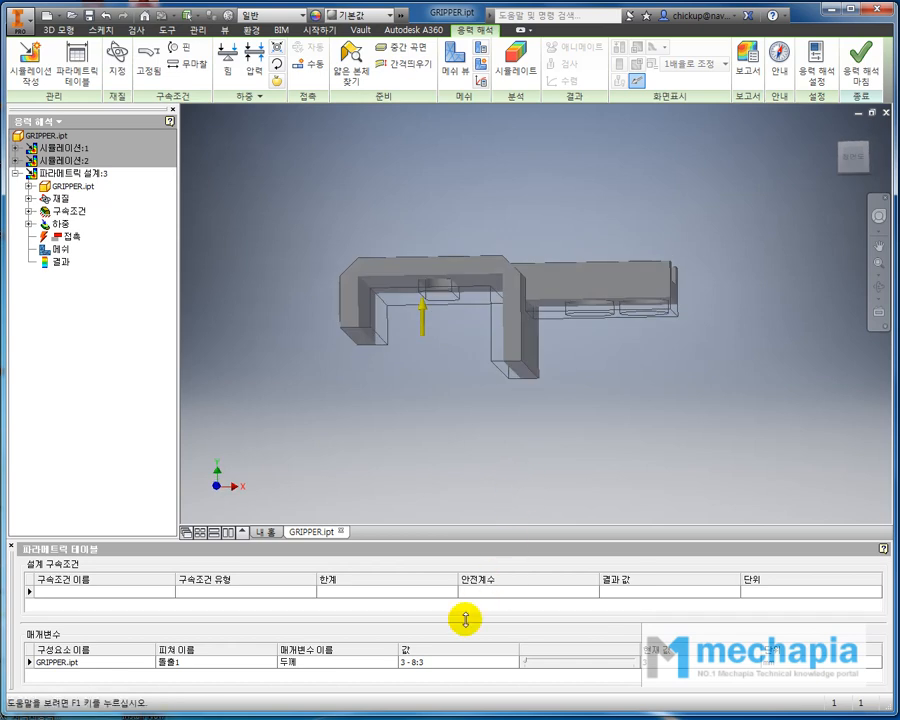
Set the 두께 value range to 5-8:3 and generate all configurations for it.
click(428, 661)
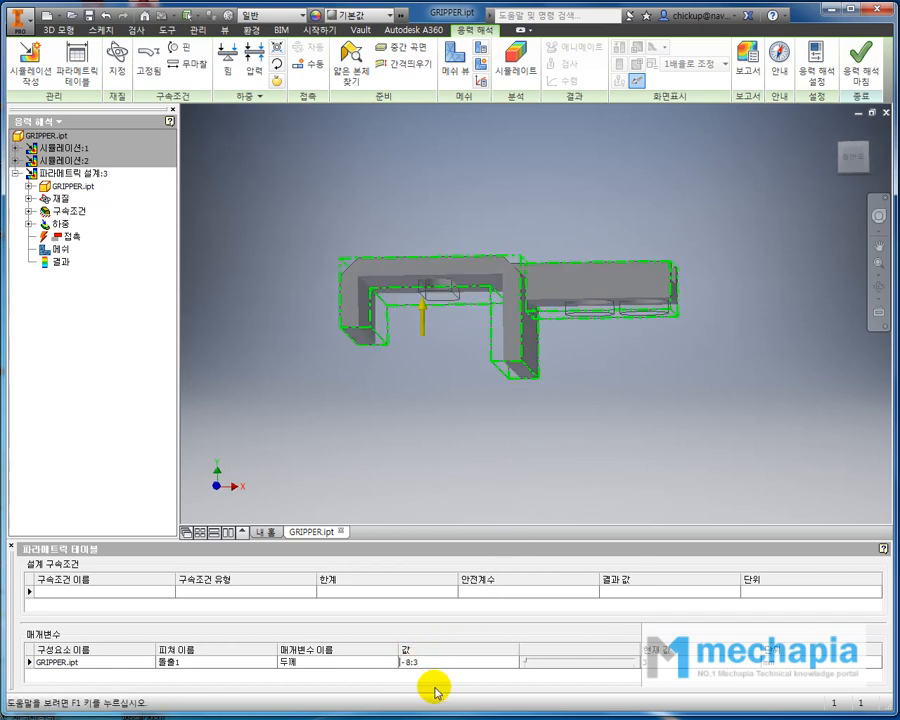
click(437, 690)
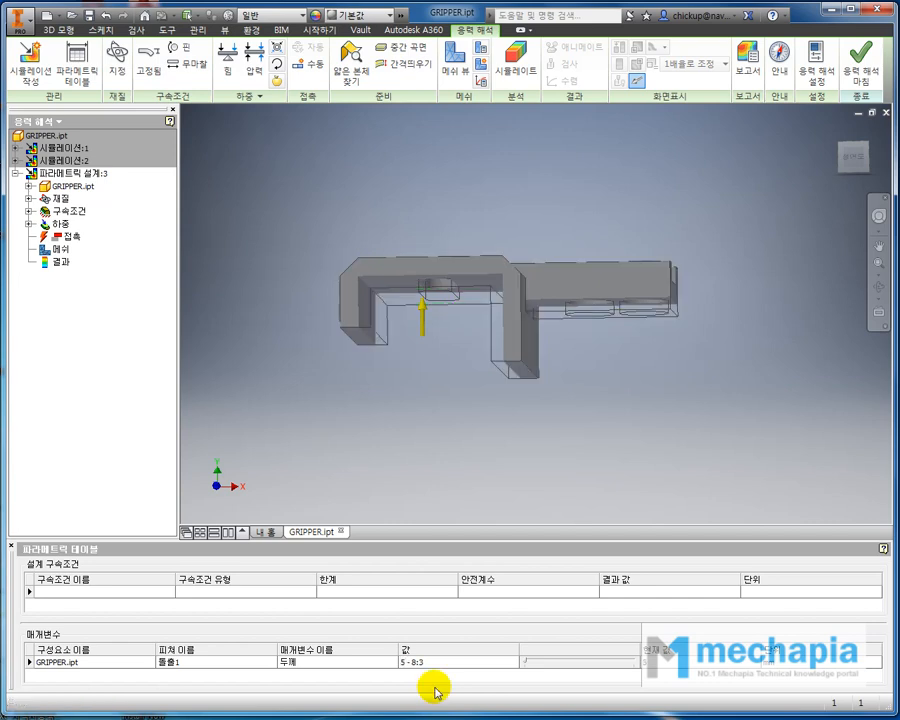
right_click(546, 660)
click(560, 645)
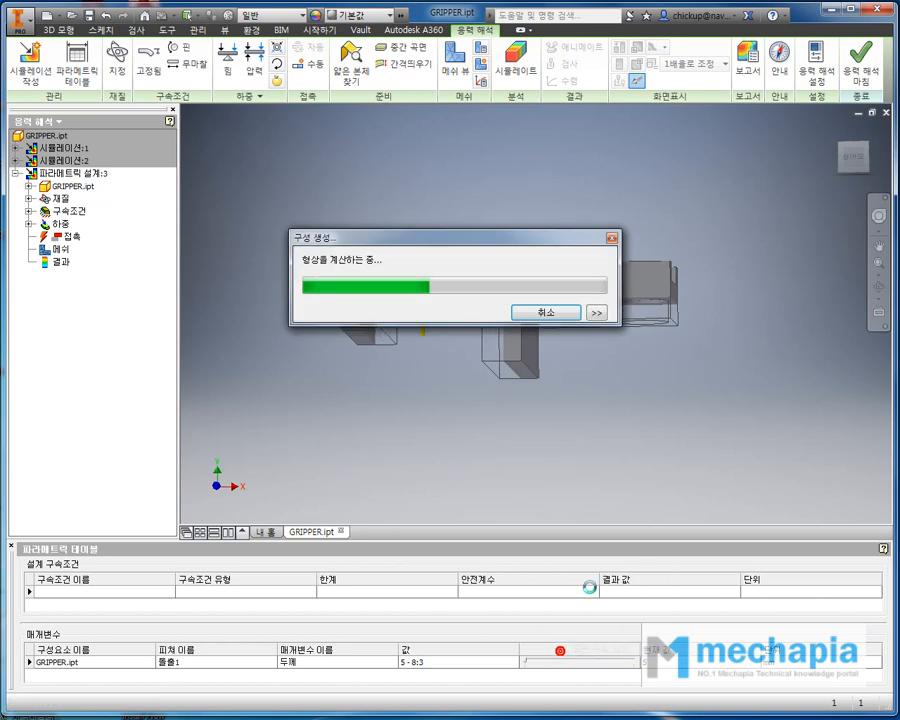
Examine the generated gripper shapes at 두께 5, 6.5 and 8 mm from several angles.
mouse_move(527, 660)
mouse_down()
mouse_move(582, 664)
mouse_move(527, 661)
mouse_up()
shift+middle_drag(610, 360, 594, 598)
shift+middle_drag(555, 666, 675, 345)
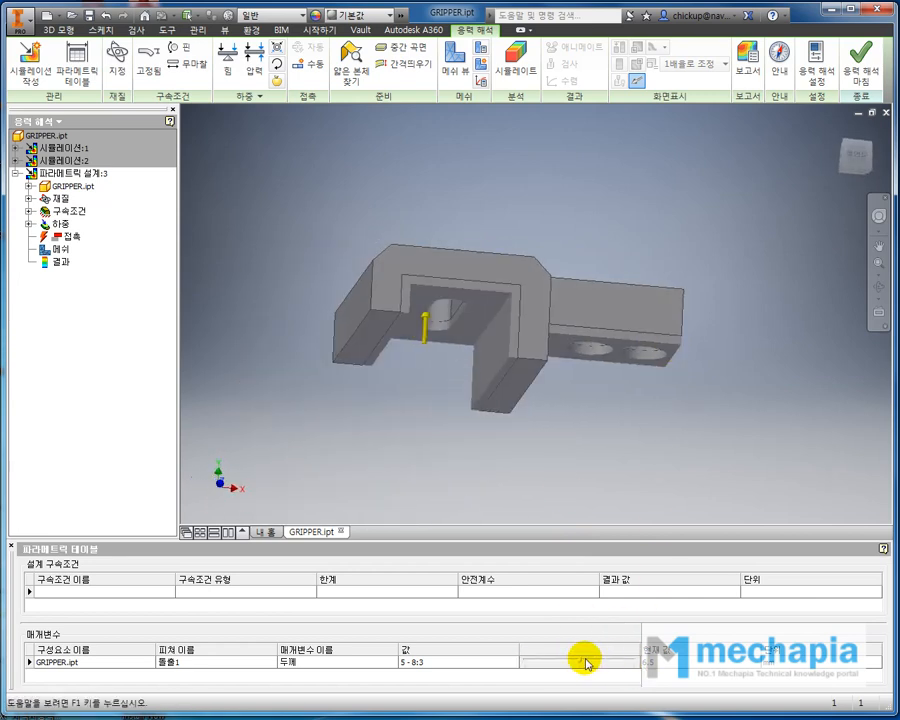
shift+middle_drag(637, 635, 631, 564)
drag(634, 662, 567, 668)
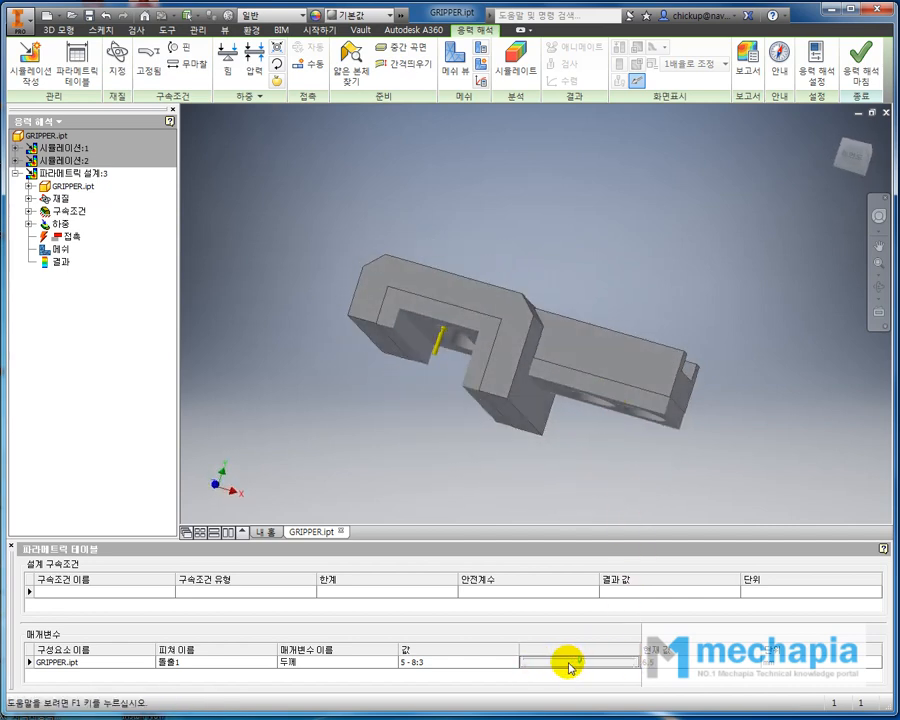
shift+middle_drag(556, 468, 613, 432)
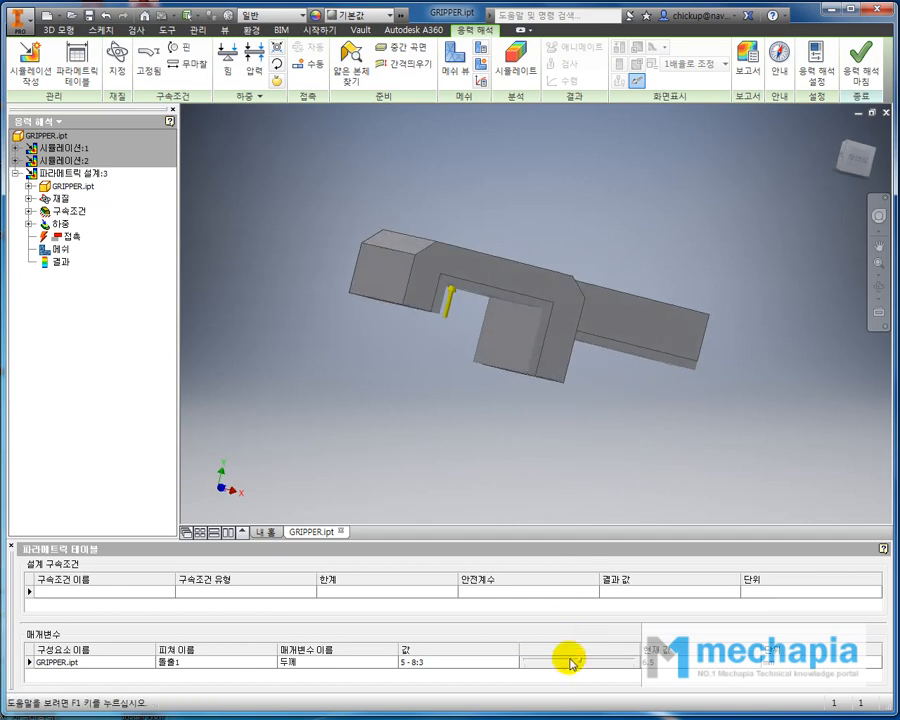
drag(581, 661, 523, 661)
shift+middle_drag(523, 453, 503, 444)
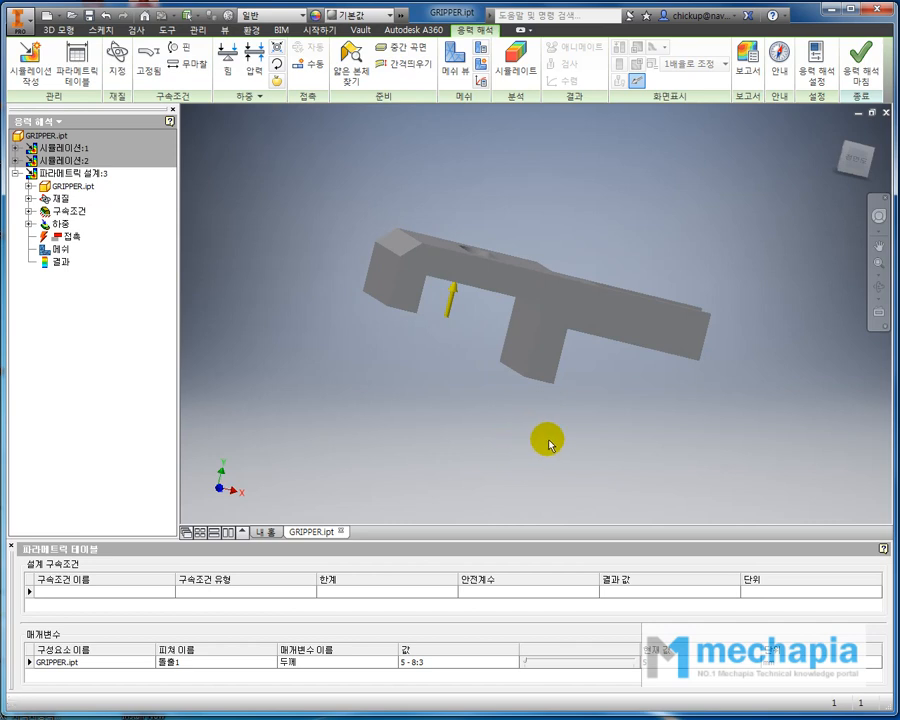
shift+middle_drag(565, 443, 547, 418)
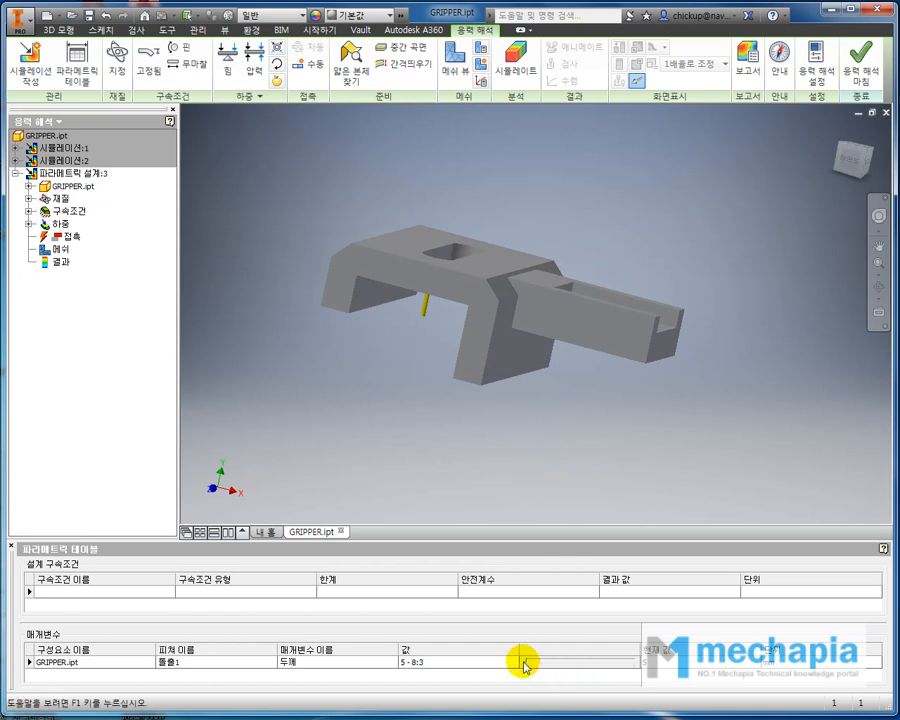
drag(524, 662, 617, 668)
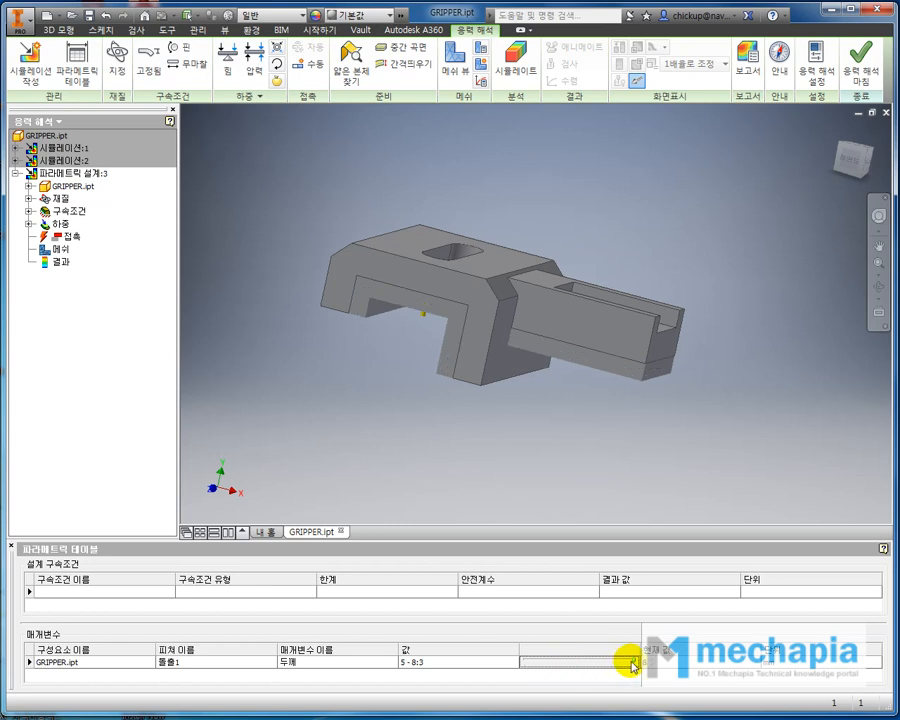
click(572, 668)
mouse_move(530, 668)
mouse_down()
mouse_move(576, 654)
mouse_move(520, 670)
mouse_move(638, 668)
mouse_up()
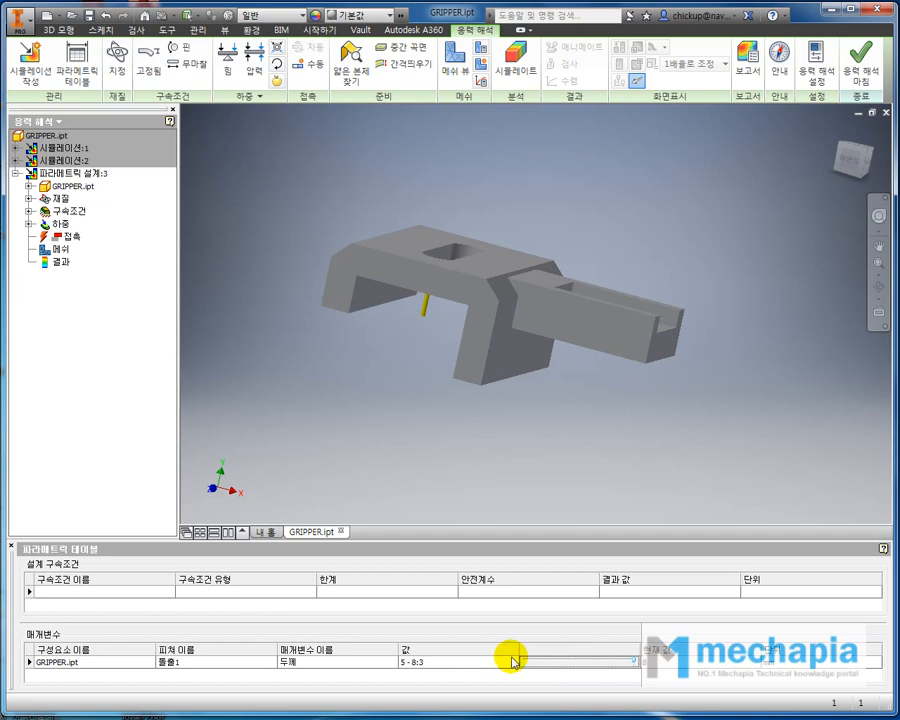
Try the 두께 value range 5-8:4 and preview its intermediate configurations.
click(410, 663)
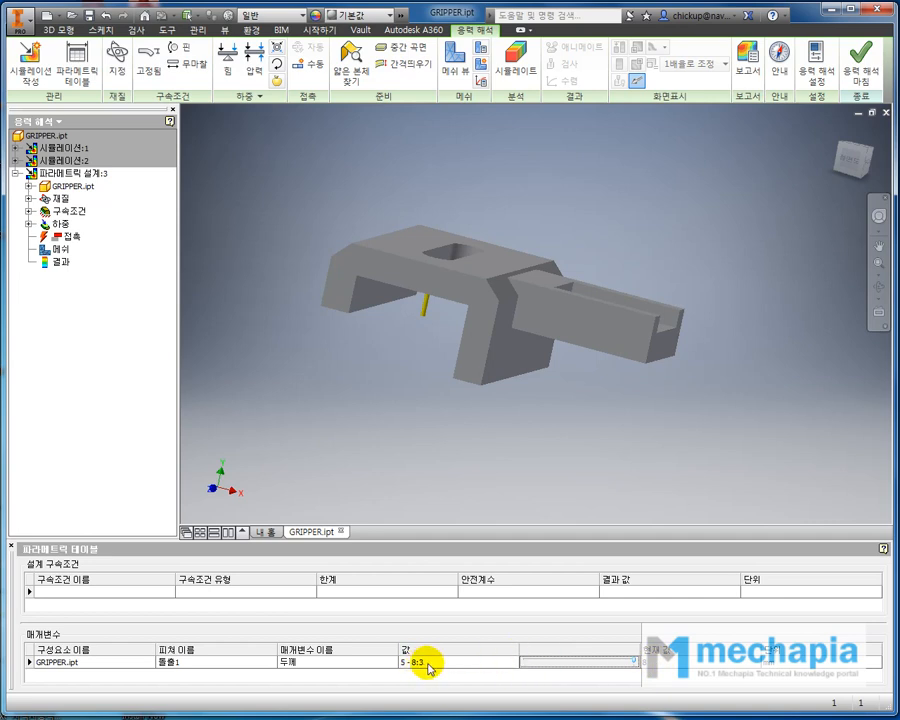
click(421, 665)
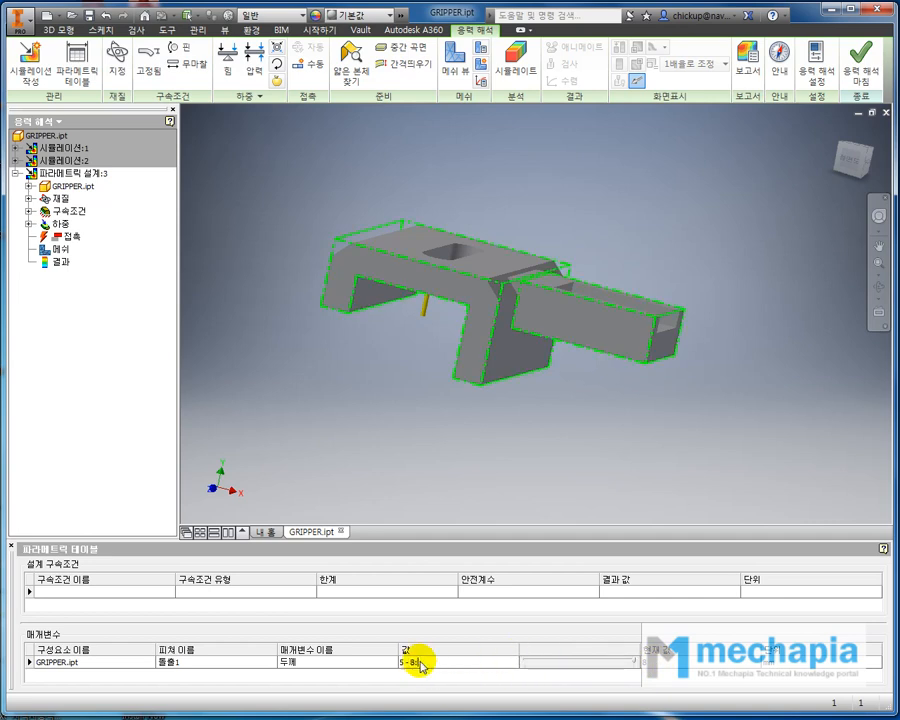
click(421, 664)
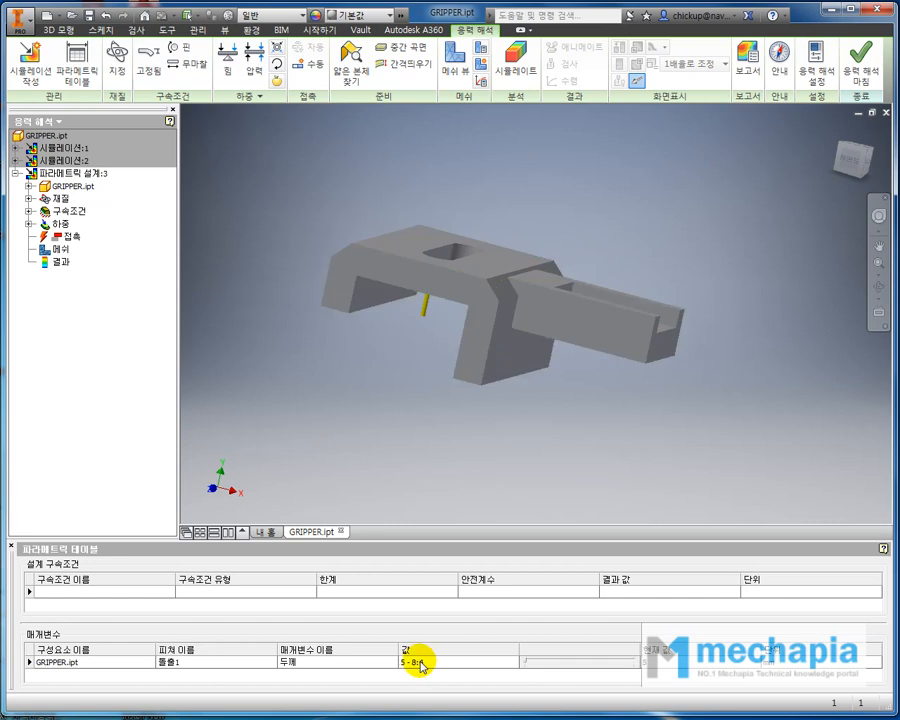
drag(527, 663, 593, 660)
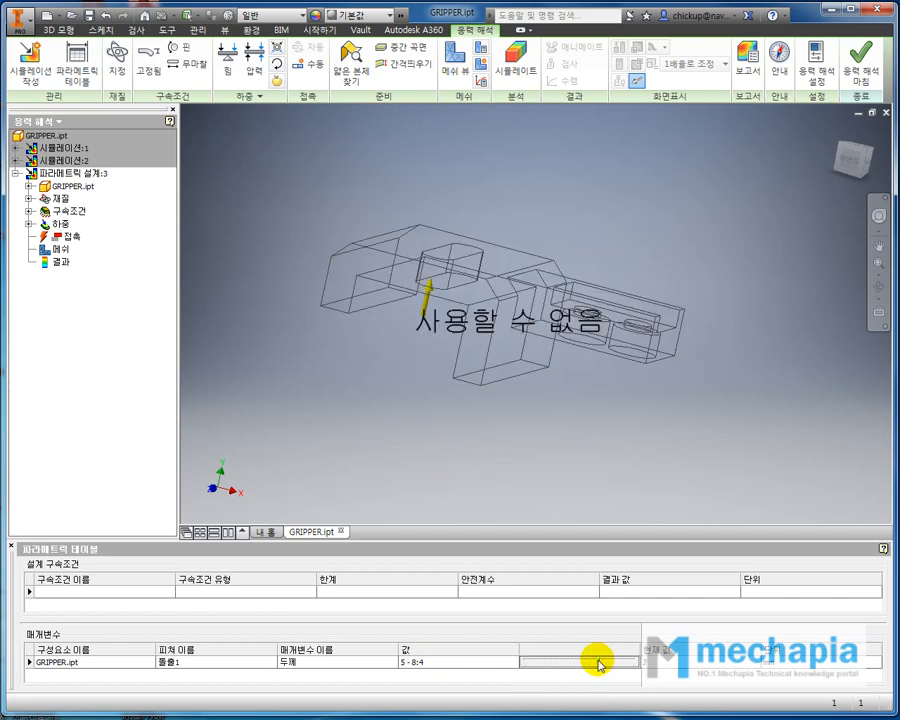
mouse_move(596, 664)
mouse_down()
mouse_move(527, 666)
mouse_move(624, 665)
mouse_move(463, 670)
mouse_move(487, 677)
mouse_up()
Replace the 두께 range in the parametric table with the individual values 5,6,8.
click(455, 663)
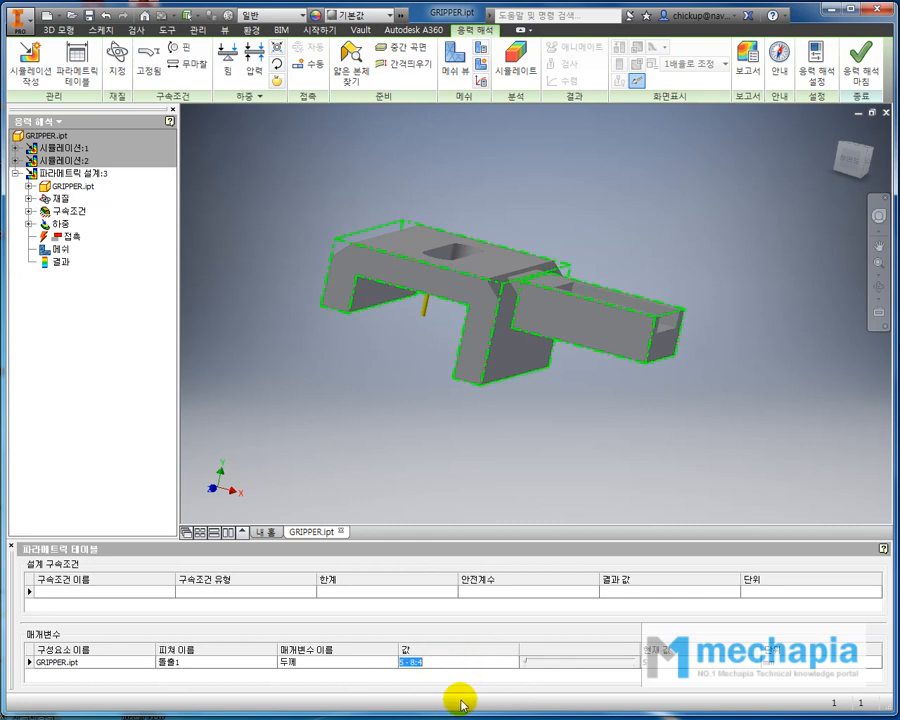
text(5,6,8)
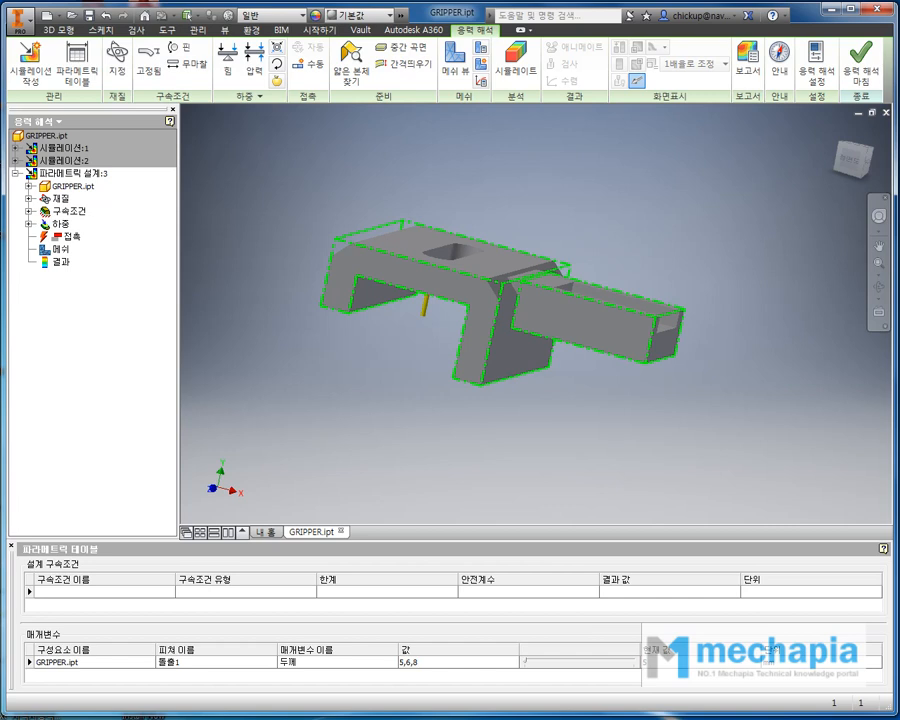
key(Return)
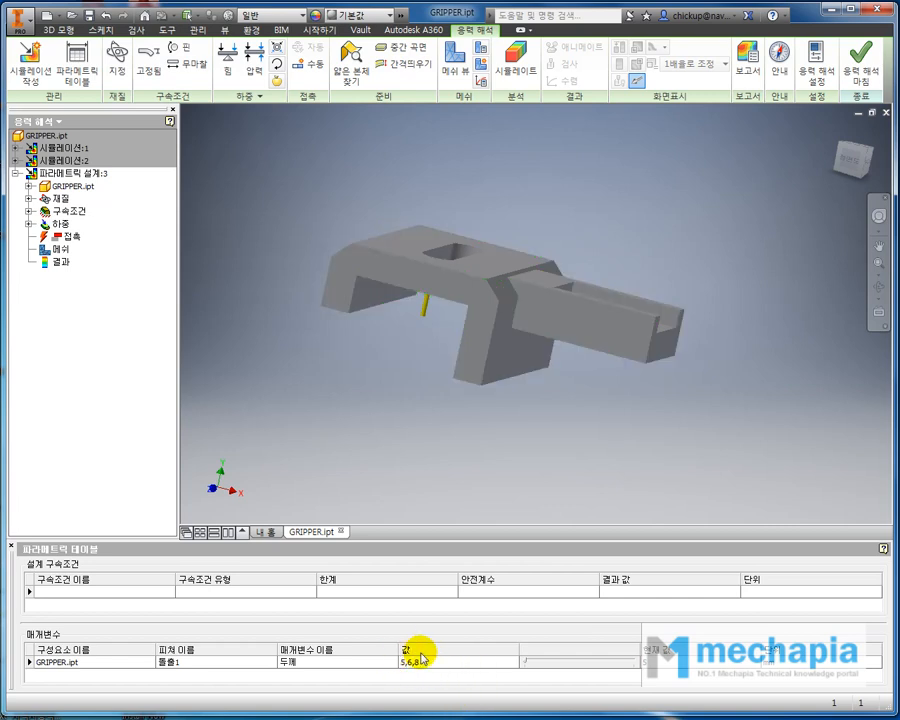
Preview the 두께 configuration at 6 mm and generate all configurations for the listed values.
click(527, 663)
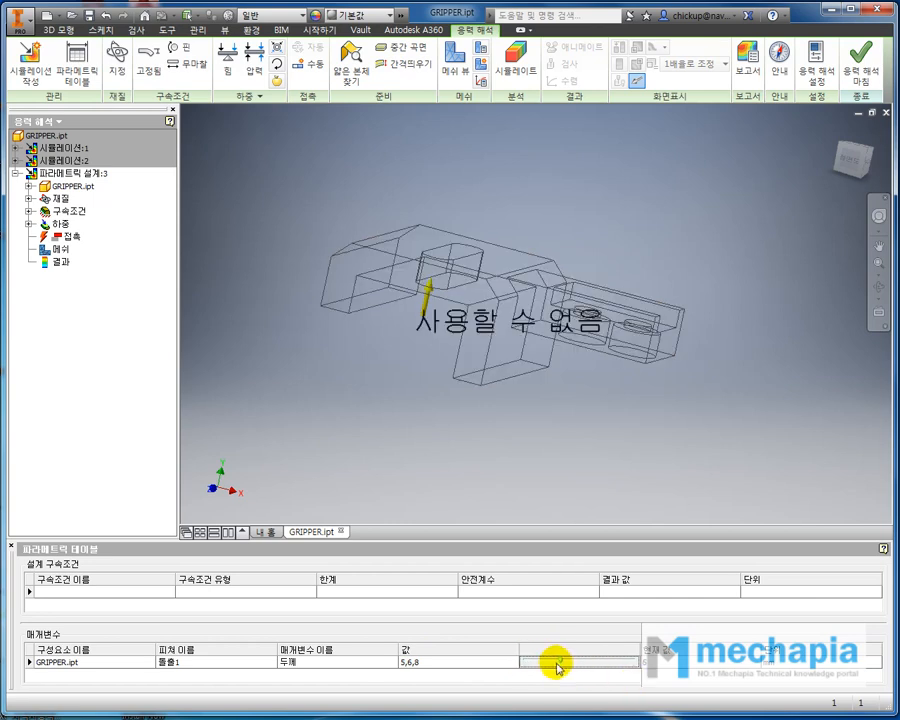
mouse_move(620, 667)
mouse_down()
mouse_move(532, 664)
mouse_move(562, 660)
mouse_up()
shift+middle_drag(569, 484, 545, 454)
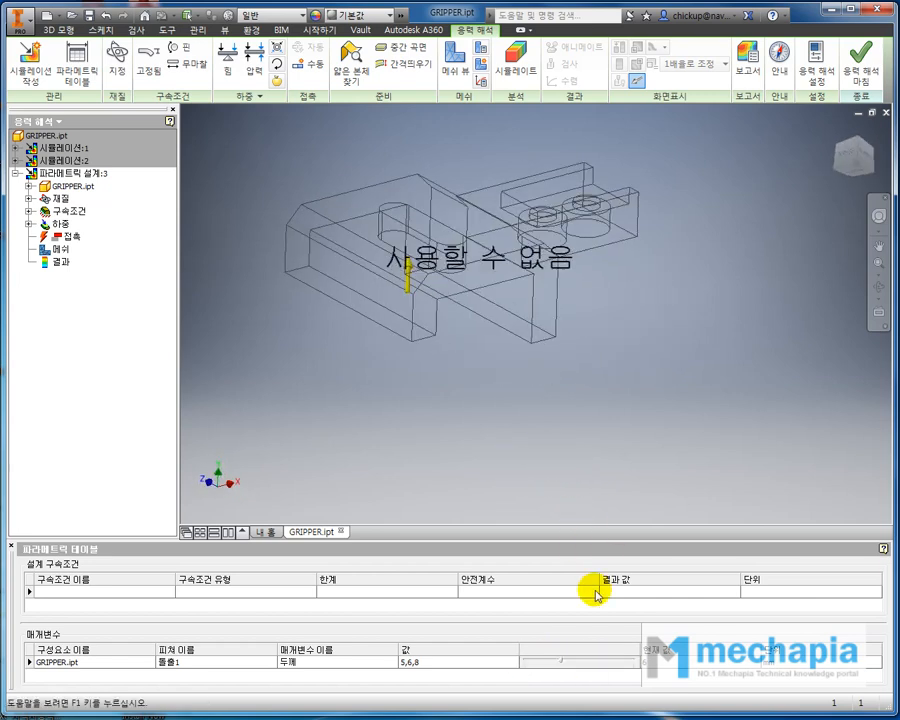
right_click(587, 651)
click(561, 658)
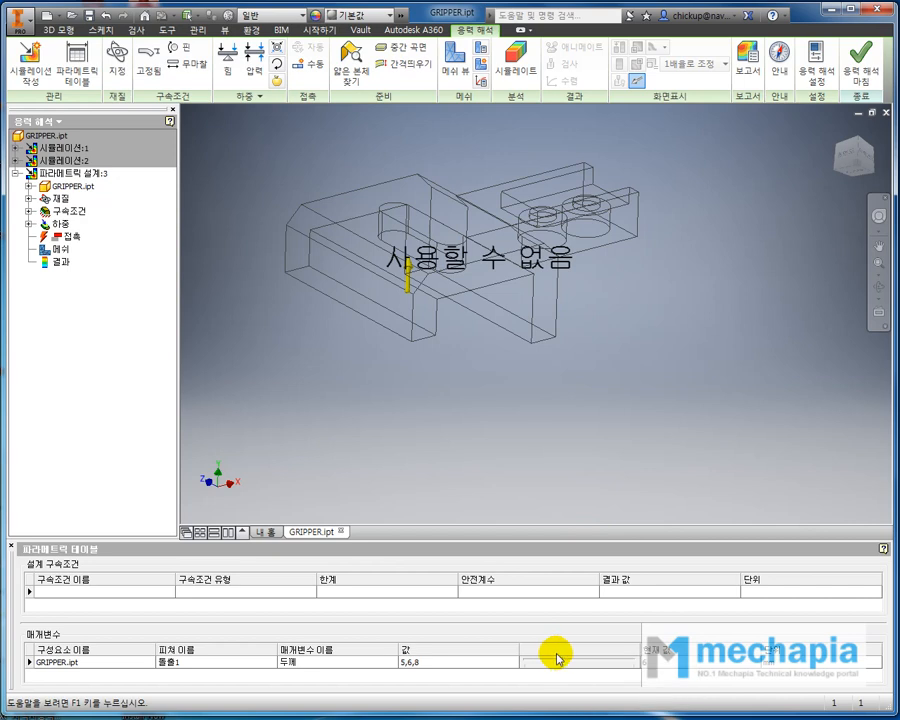
right_click(556, 665)
click(577, 651)
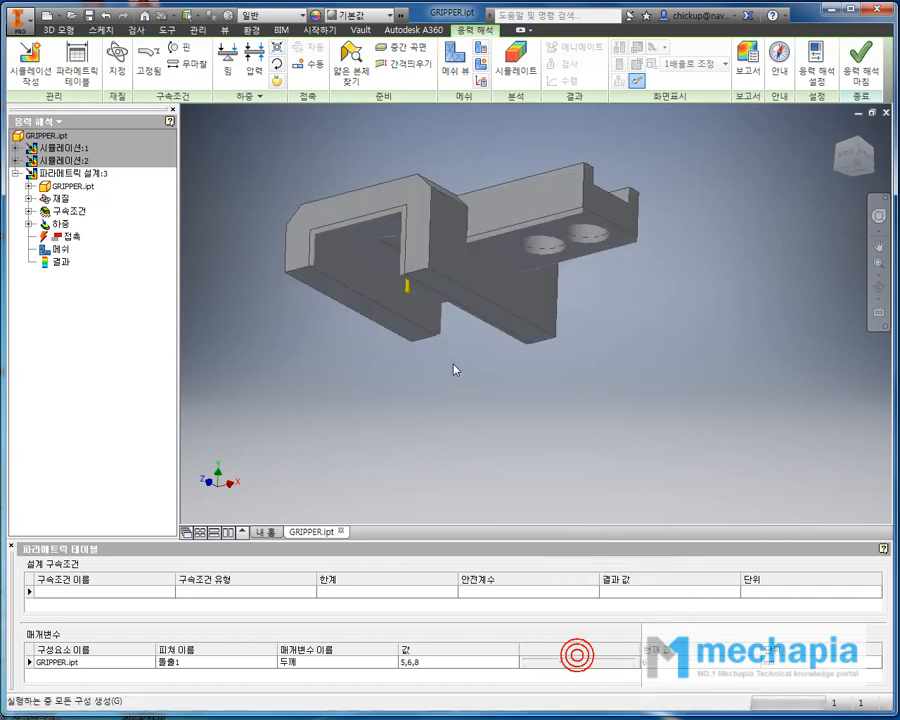
Preview the generated gripper shapes across the 두께 values up to 8 mm, and return 두께 to 5 mm.
shift+middle_drag(463, 393, 533, 423)
drag(560, 658, 632, 666)
drag(576, 667, 532, 660)
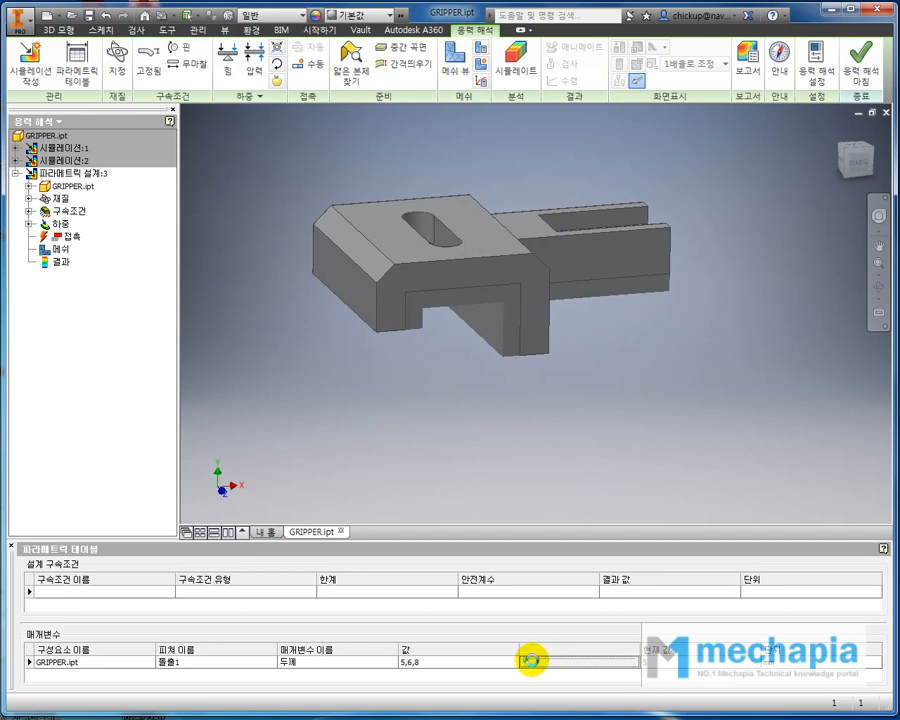
shift+middle_drag(500, 462, 568, 450)
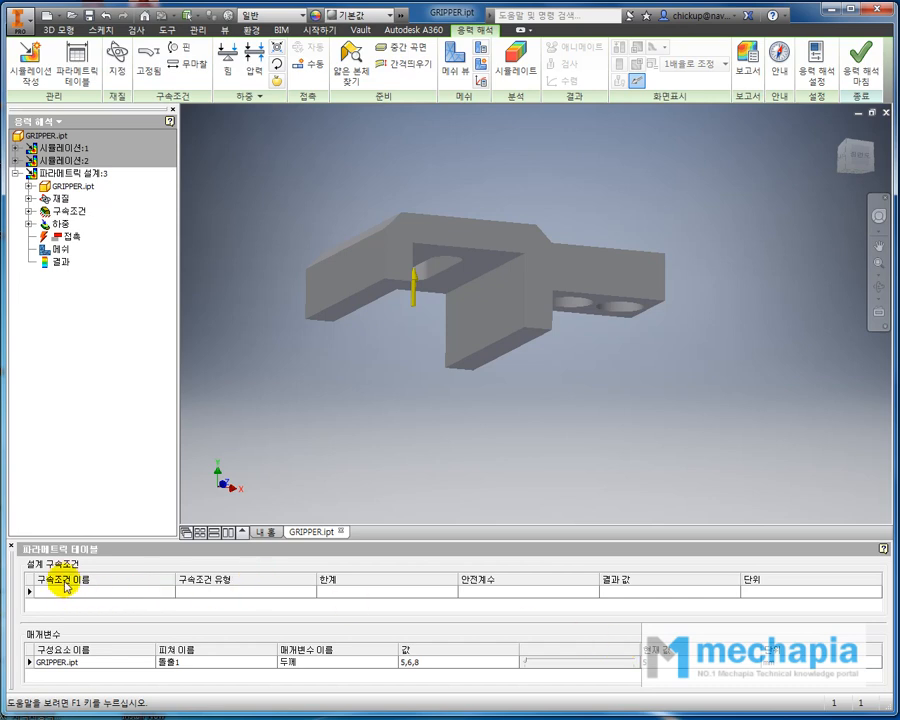
Add the 질량 (mass) result as a design constraint in the parametric table.
right_click(147, 595)
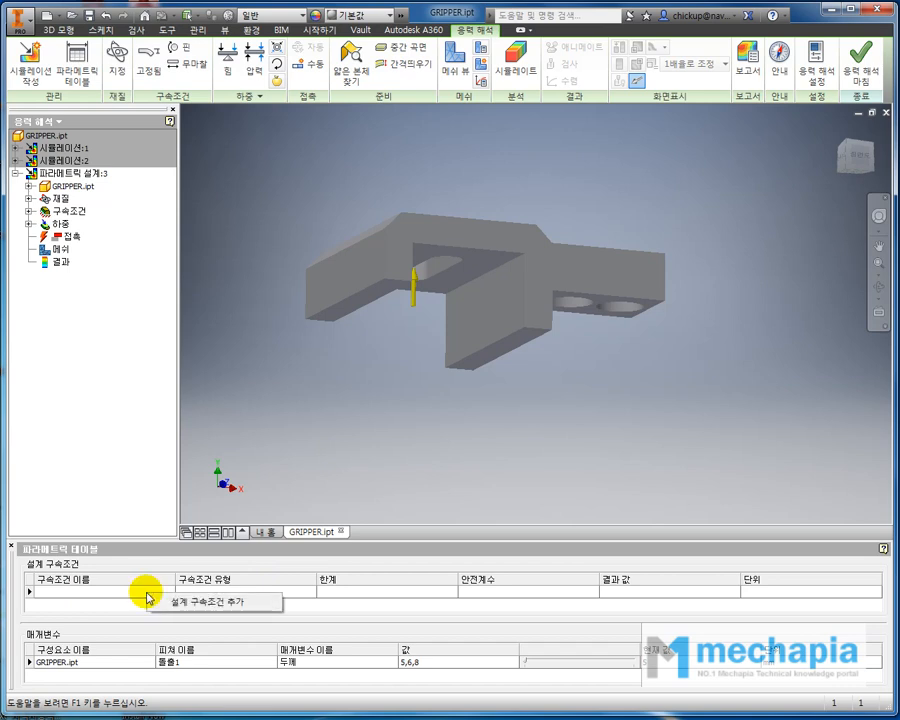
click(245, 604)
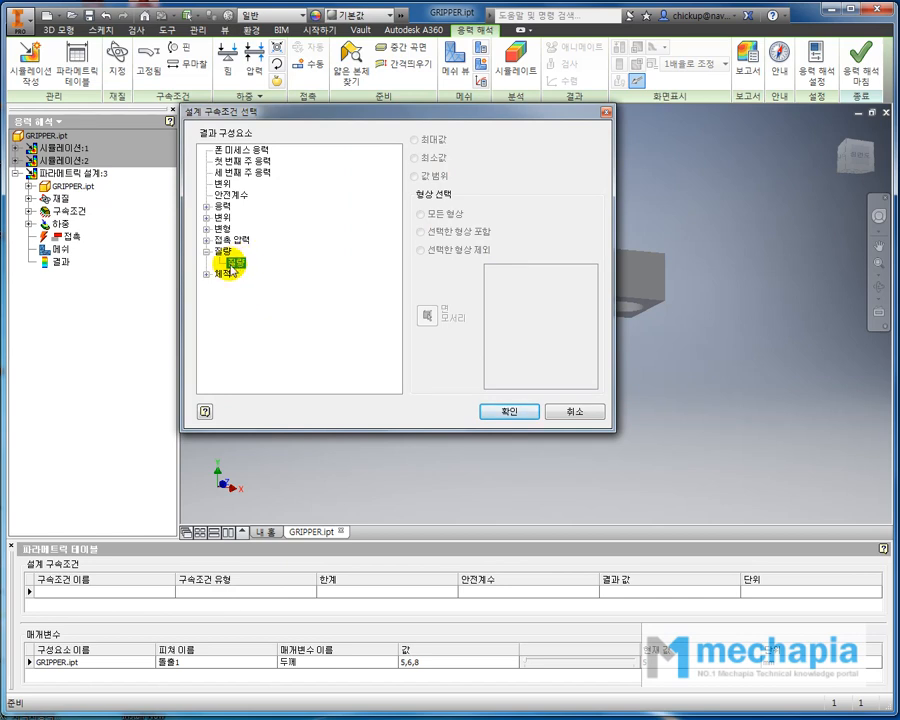
click(510, 412)
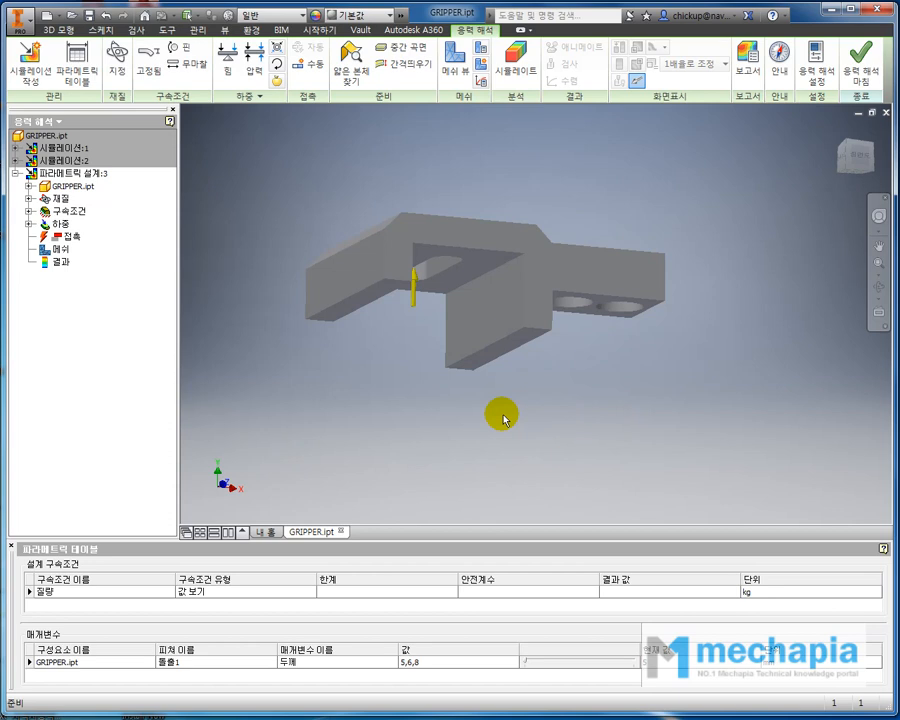
View the gripper's profile face straight from the front and the whole part from a lower corner.
click(487, 263)
key(Escape)
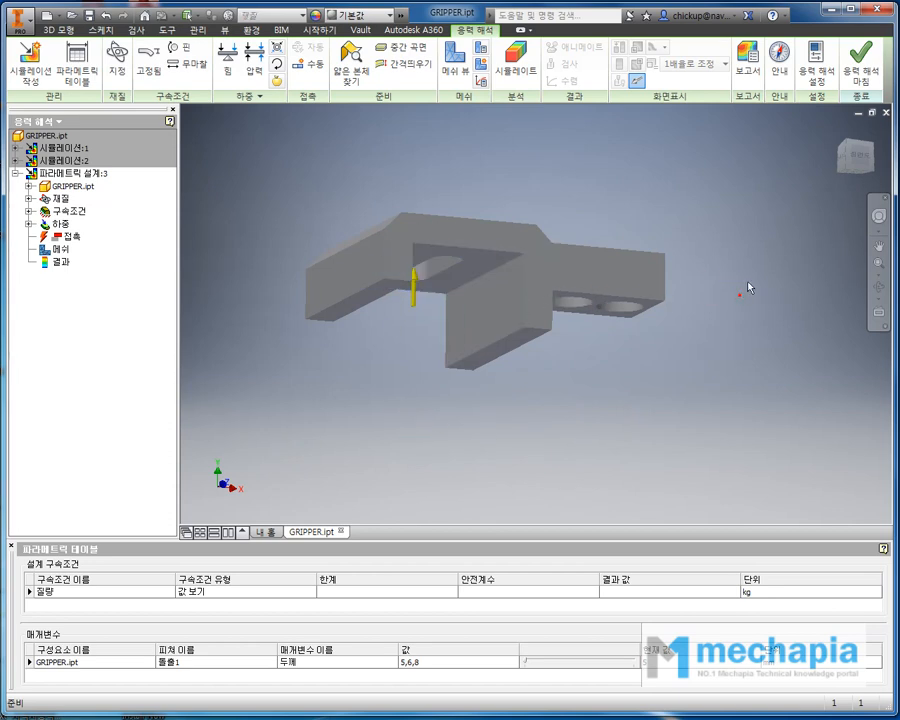
click(858, 160)
click(525, 263)
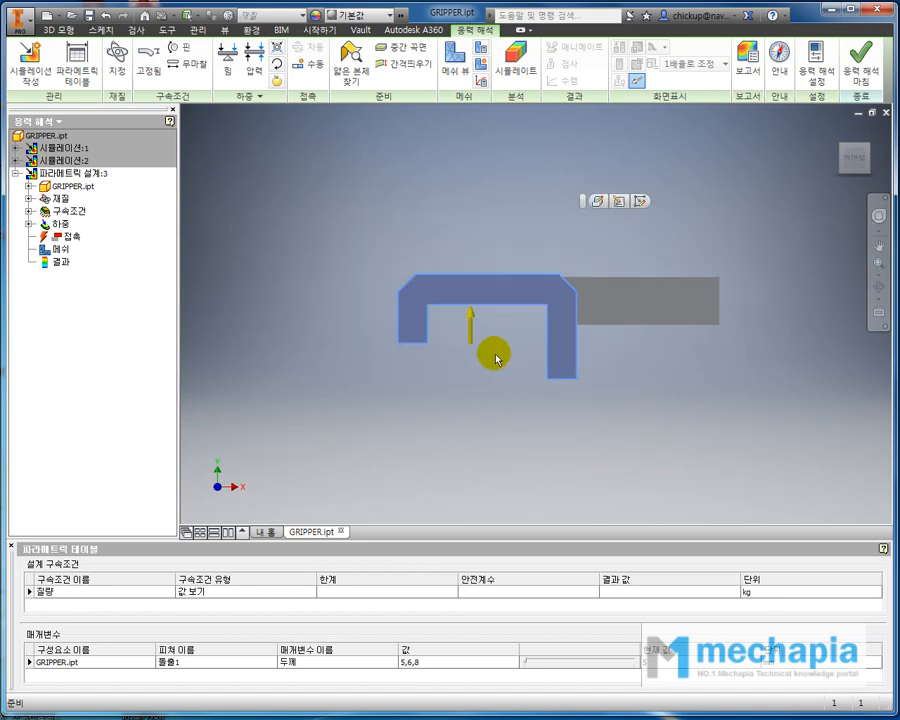
click(799, 264)
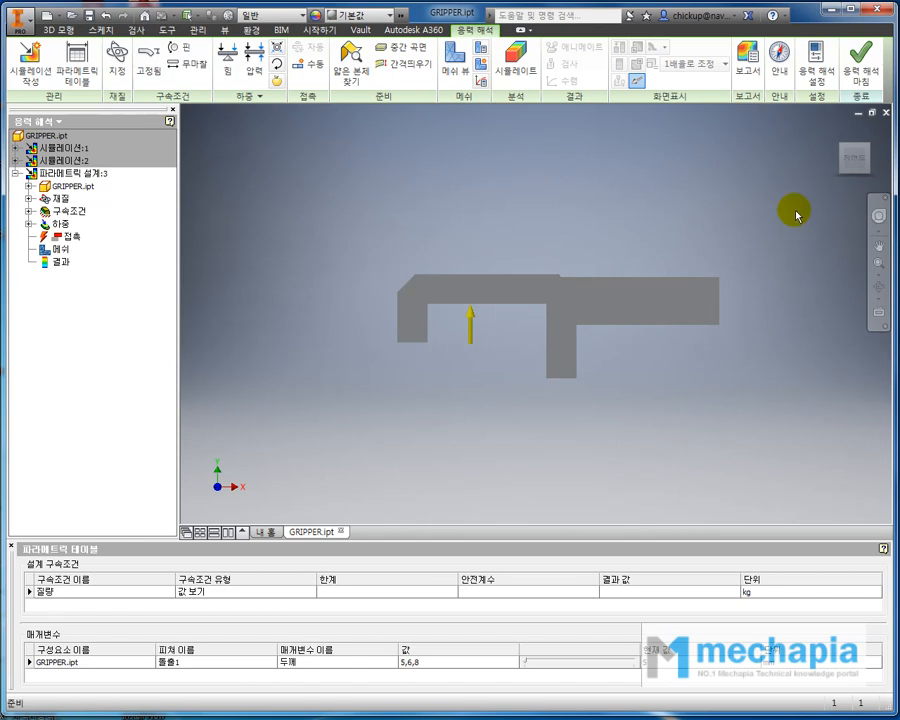
click(843, 178)
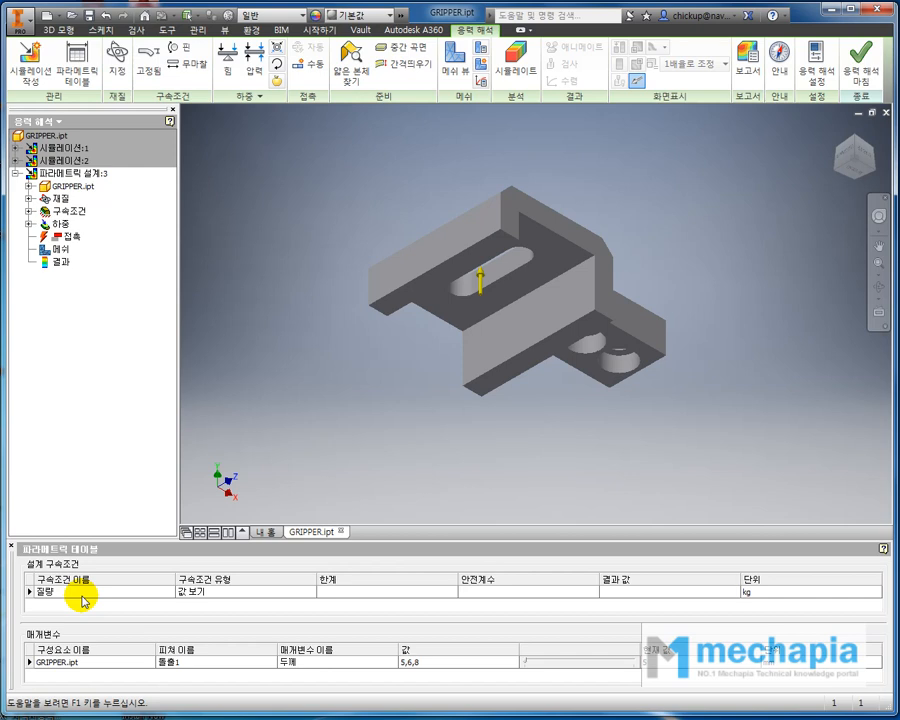
Add the maximum 폰 미세스 응력 (von Mises stress) over 모든 형상 as a design constraint below 질량.
right_click(89, 592)
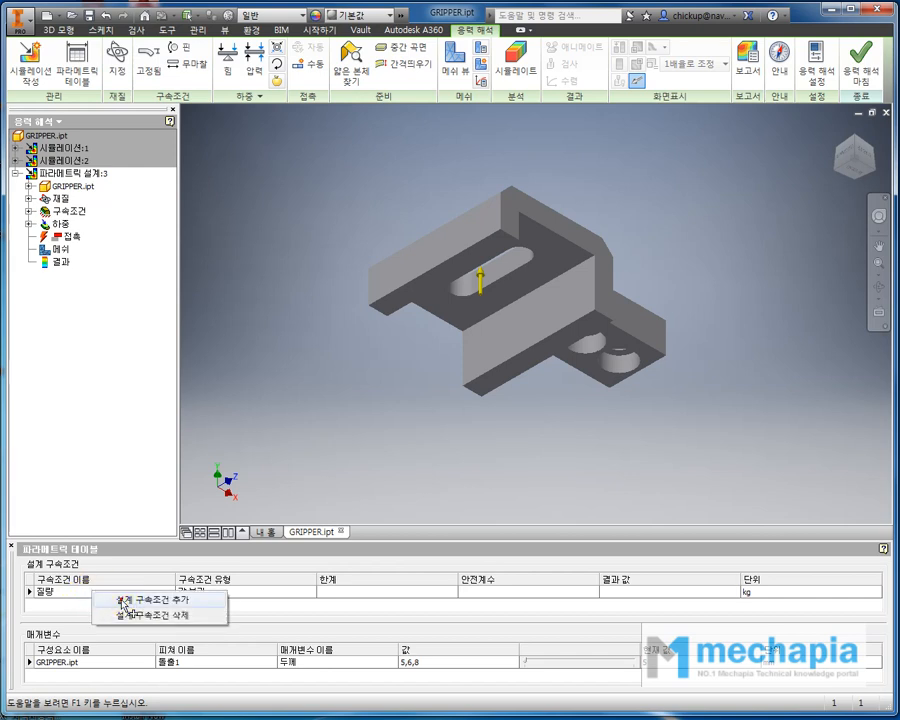
click(124, 601)
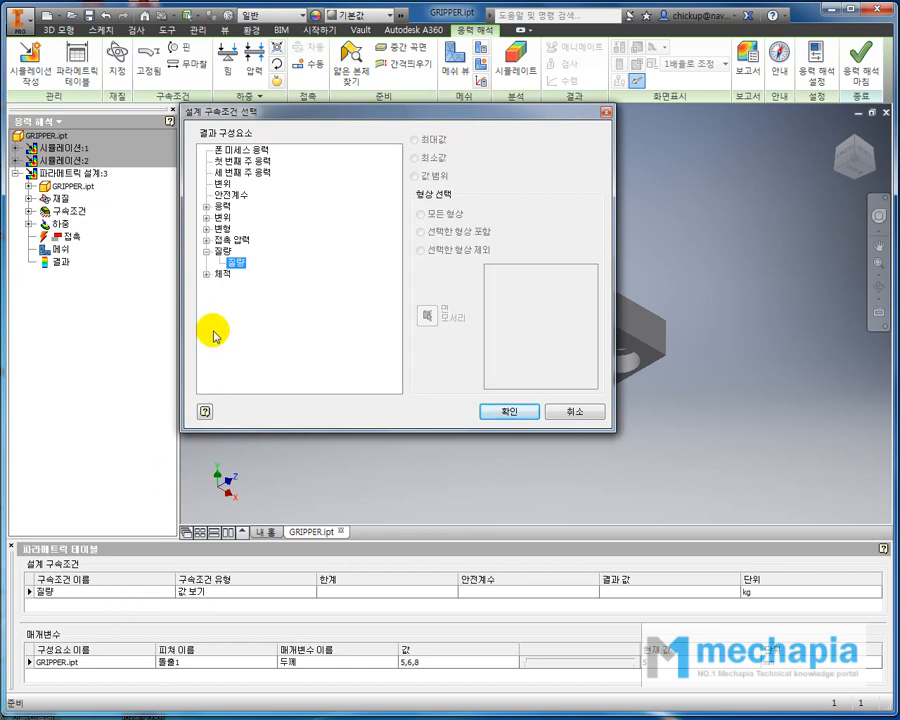
click(245, 150)
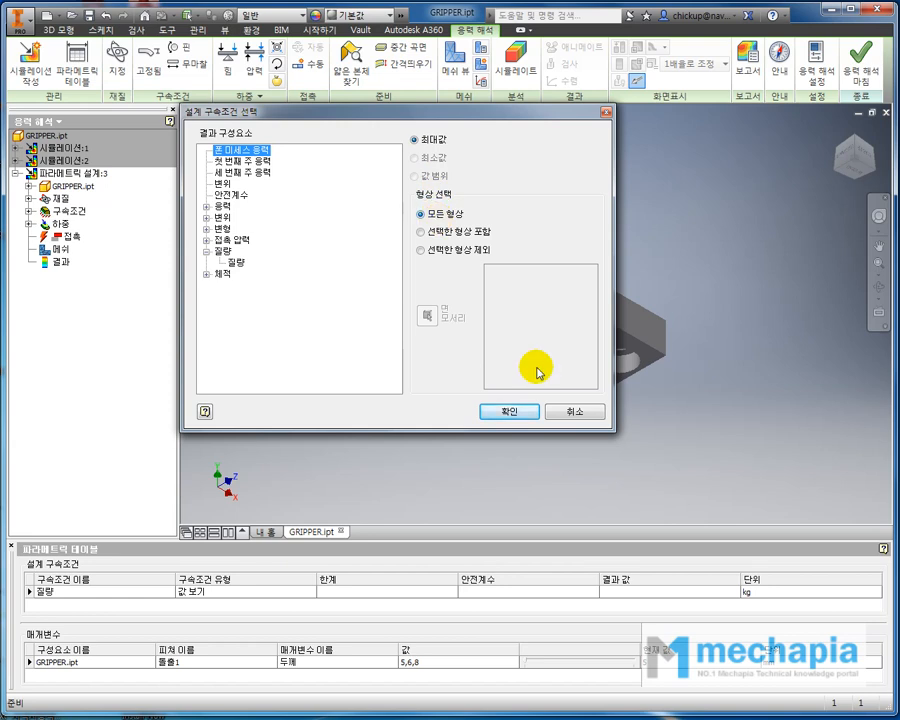
click(514, 410)
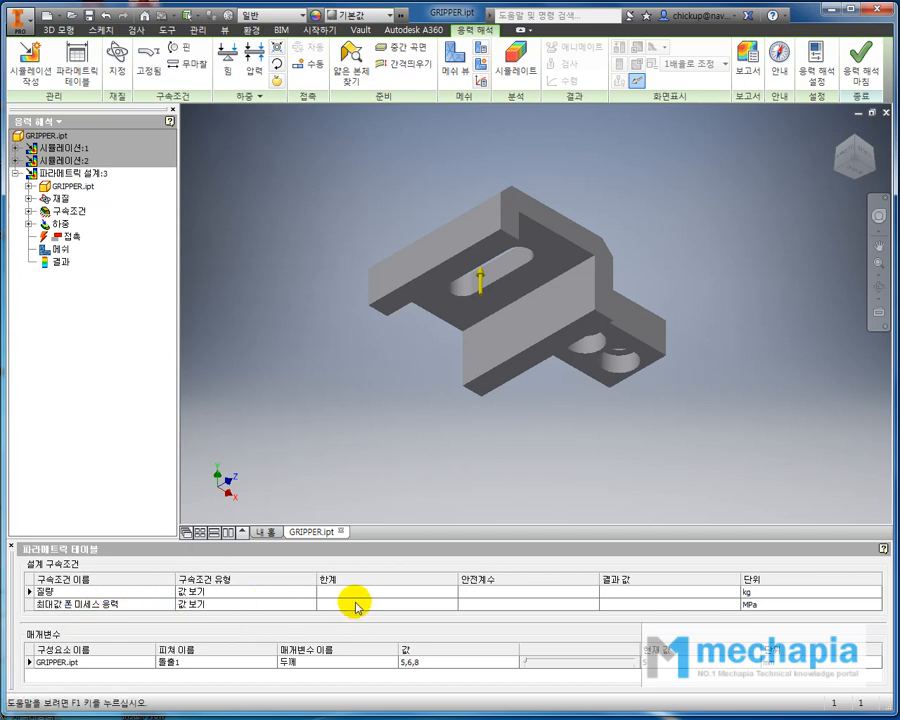
Set the constraint type of the maximum von Mises stress to 상한값 (upper limit).
click(262, 603)
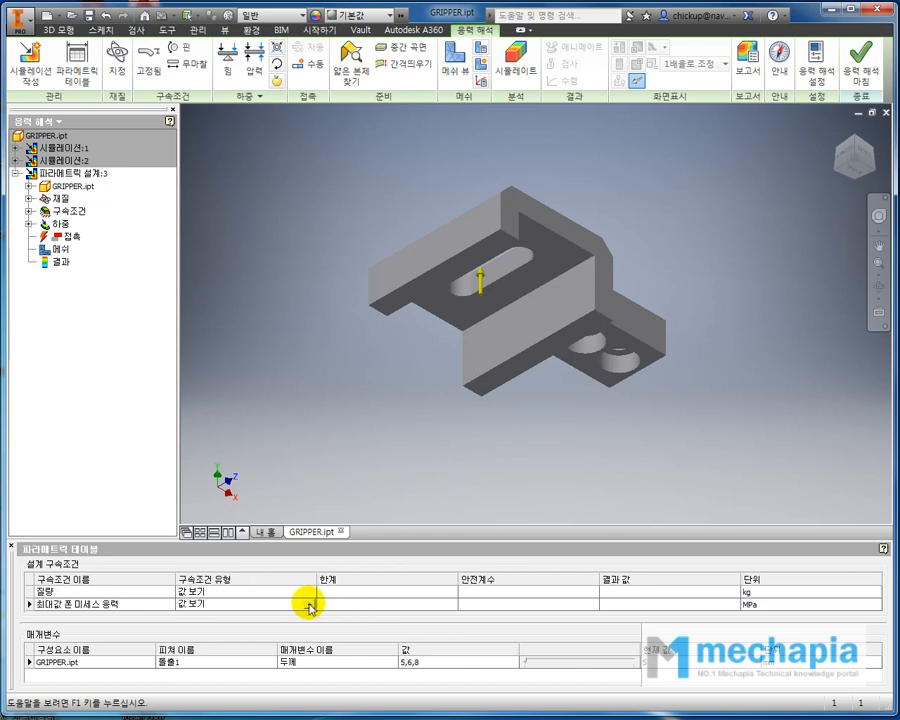
click(310, 606)
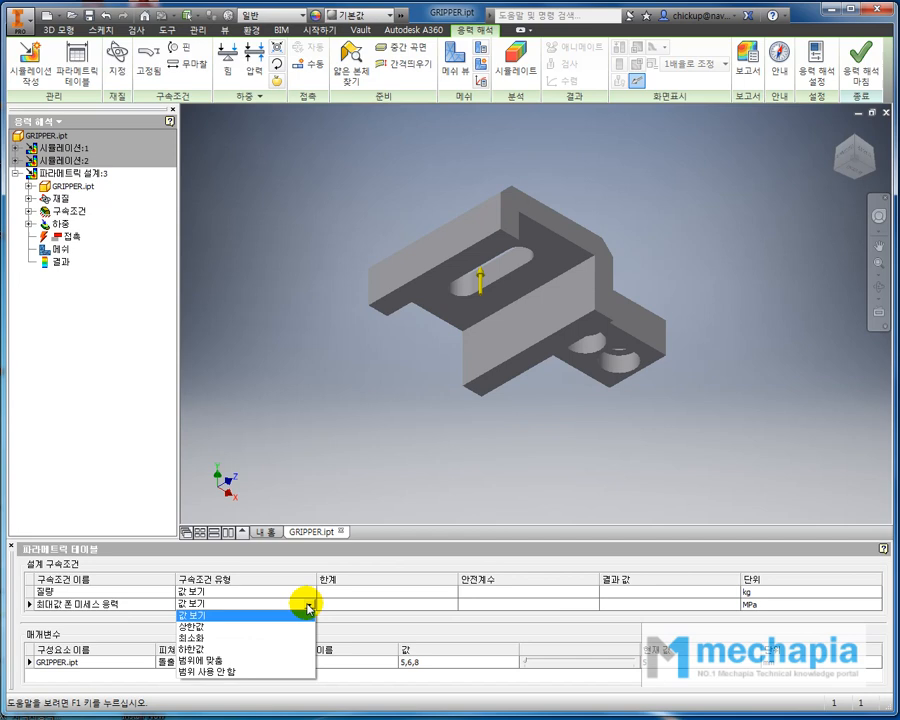
click(229, 627)
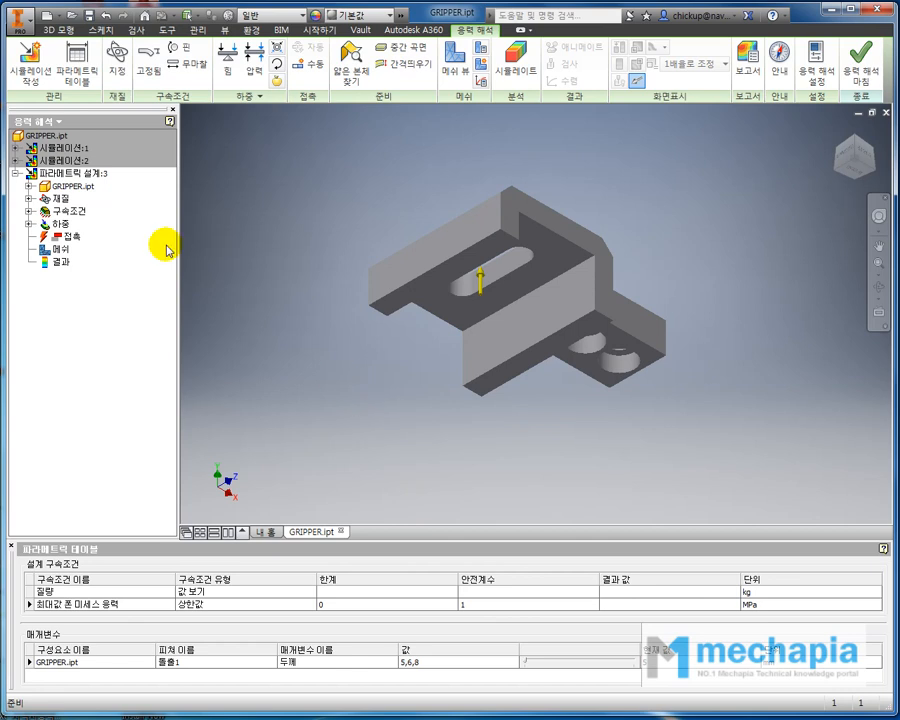
click(263, 410)
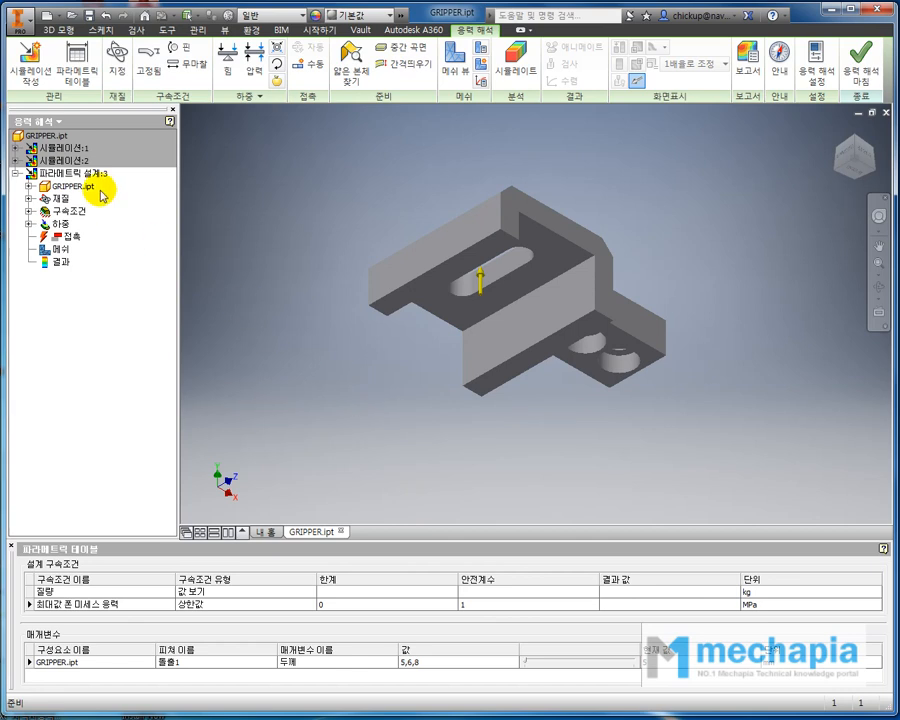
Activate 시뮬레이션:2 and run its stress simulation.
click(77, 160)
double_click(79, 160)
click(263, 275)
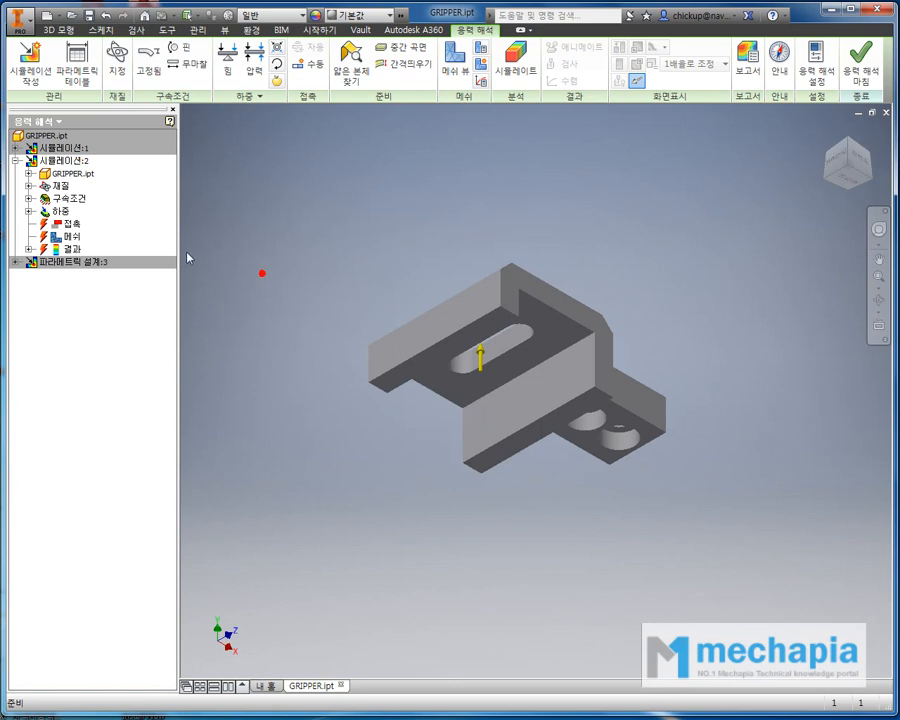
click(516, 58)
click(393, 256)
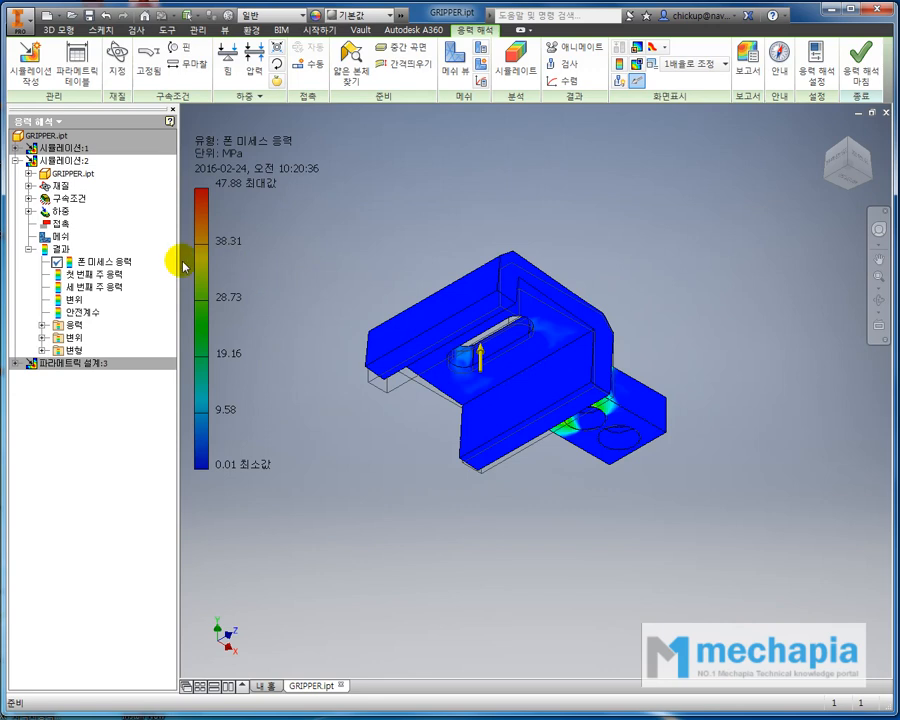
Examine the maximum von Mises stress of 시뮬레이션:2 and the stress distribution from several angles.
click(105, 261)
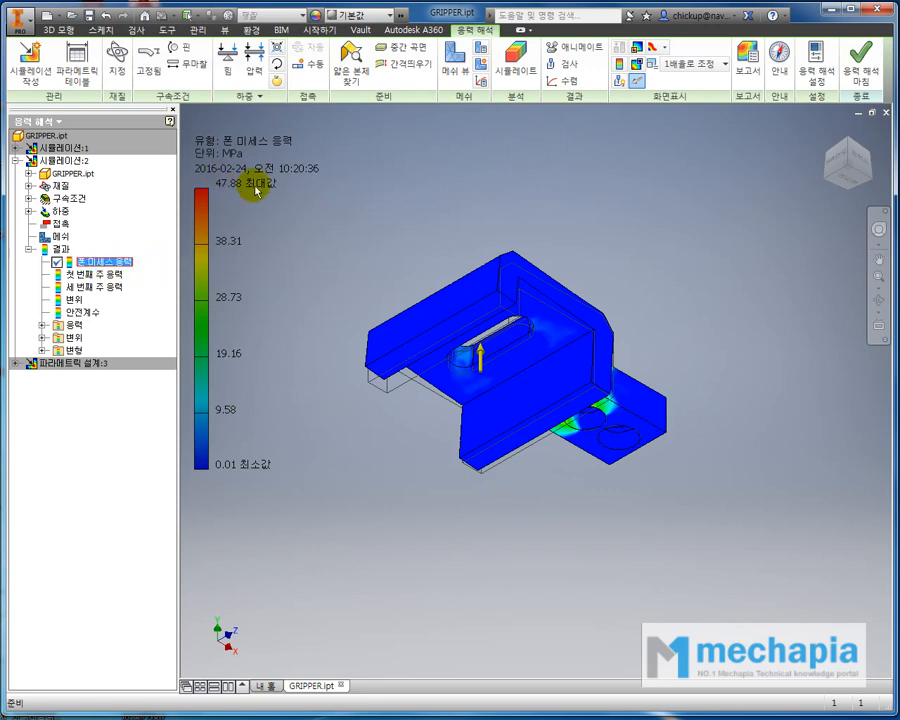
shift+middle_drag(345, 276, 326, 297)
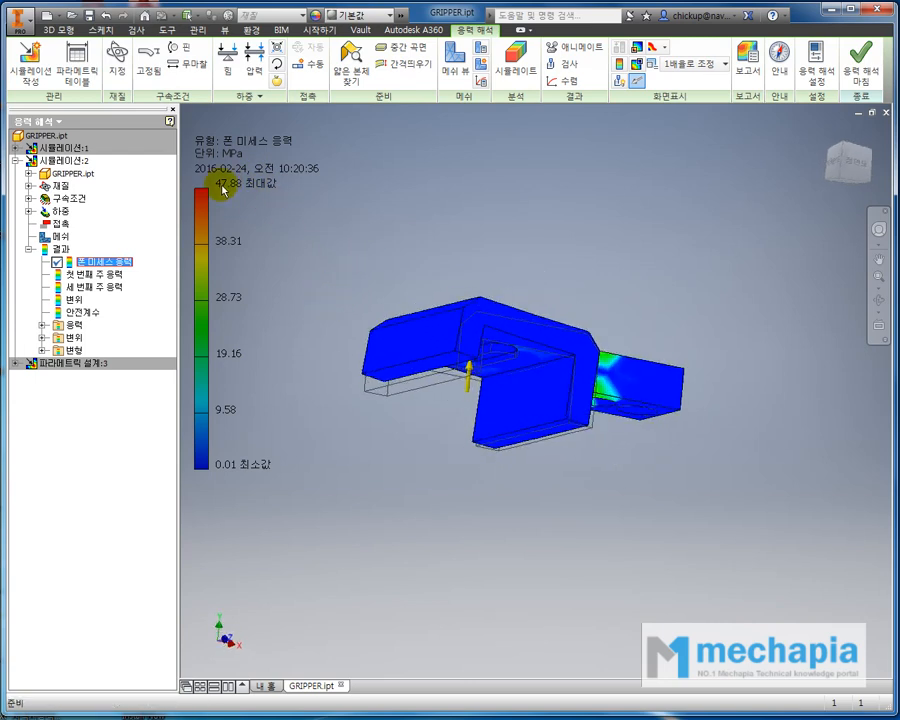
shift+middle_drag(410, 273, 388, 277)
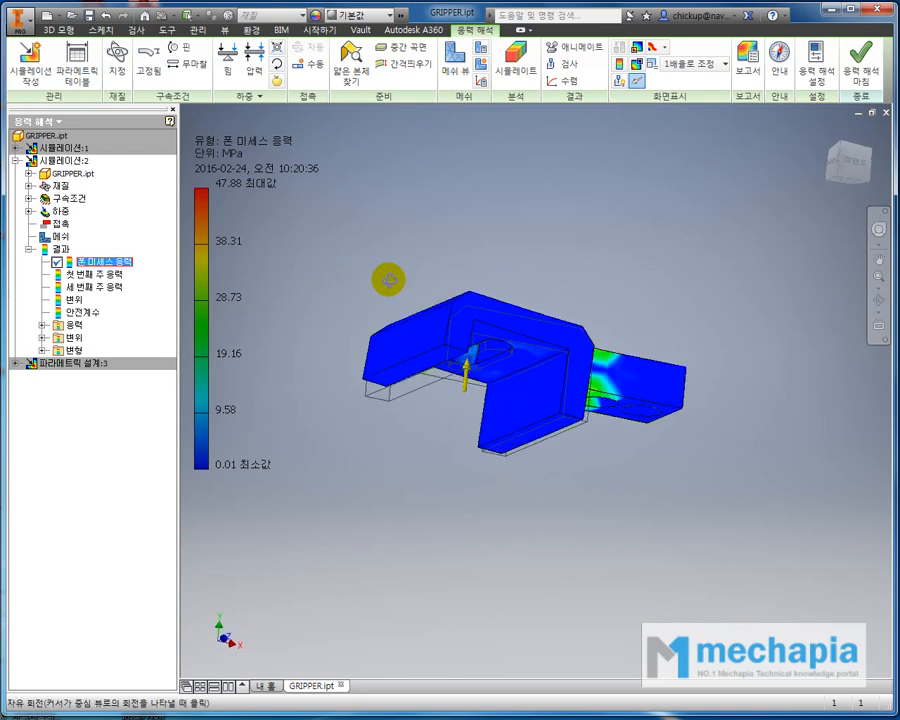
Reactivate 파라메트릭 설계:3 and set the maximum von Mises stress limit to 50 MPa.
double_click(77, 363)
shift+middle_drag(318, 368, 382, 412)
click(322, 603)
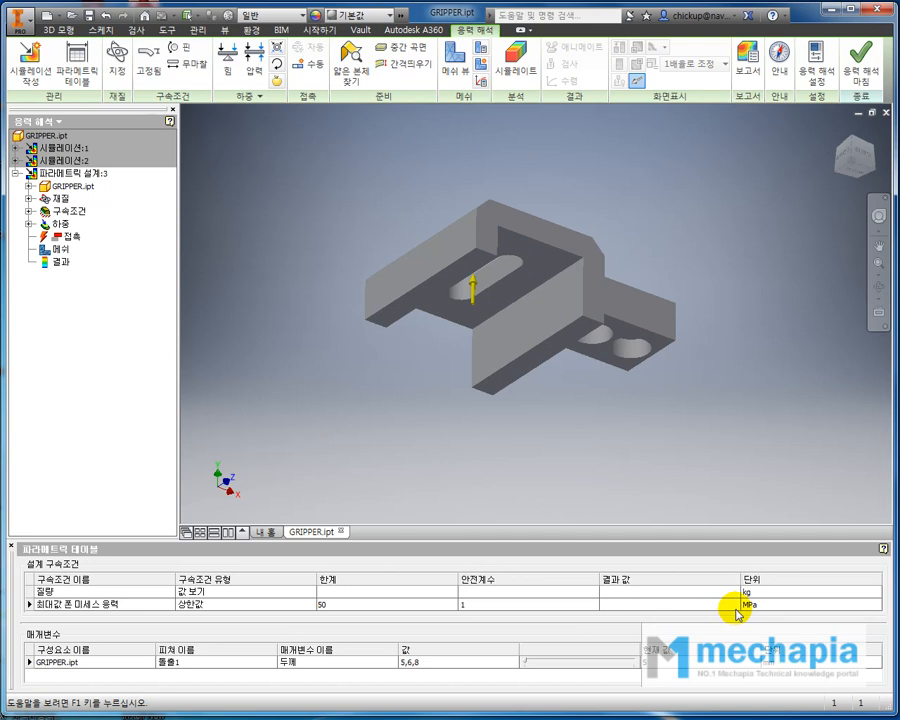
click(325, 606)
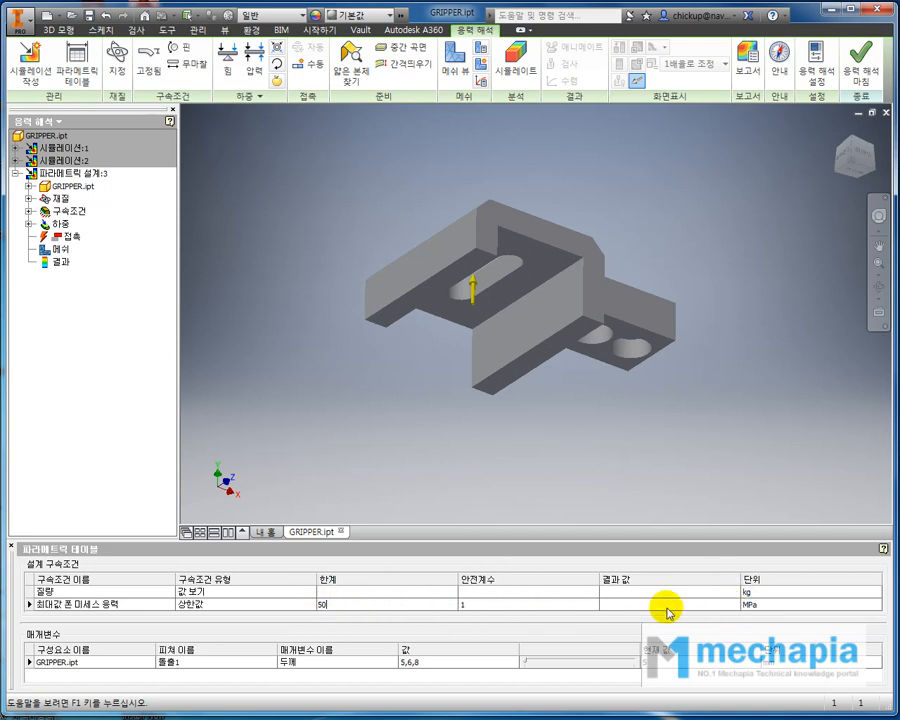
Set the safety factor of the maximum von Mises stress constraint to 1.5.
click(502, 606)
click(502, 606)
text(.5)
key(Return)
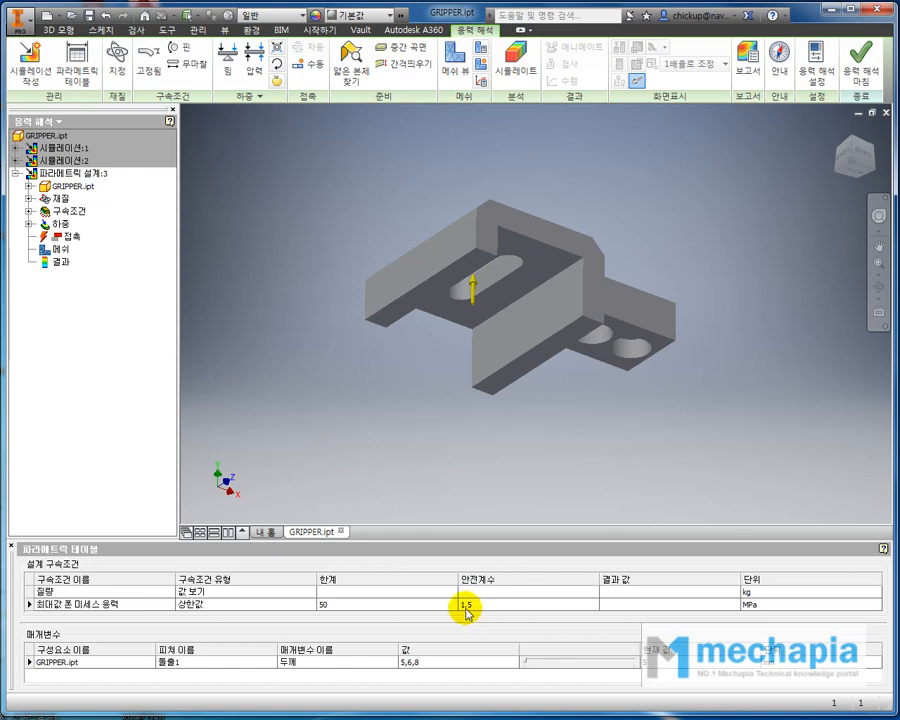
Review the magnitude and vector components of the load 힘:1 without changing them.
click(29, 224)
click(62, 238)
right_click(62, 238)
click(110, 256)
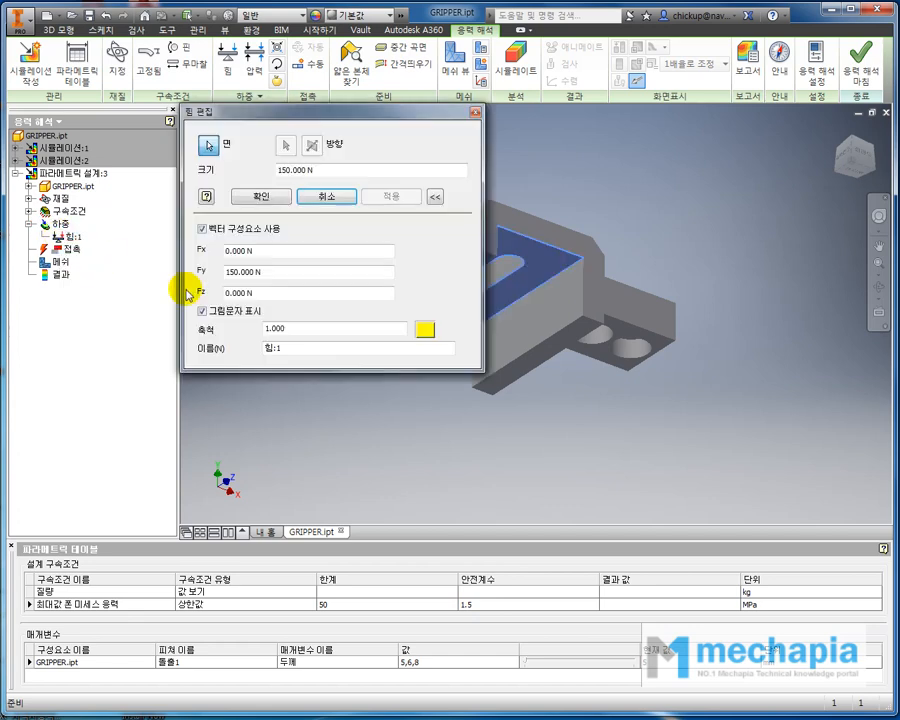
click(323, 205)
click(297, 292)
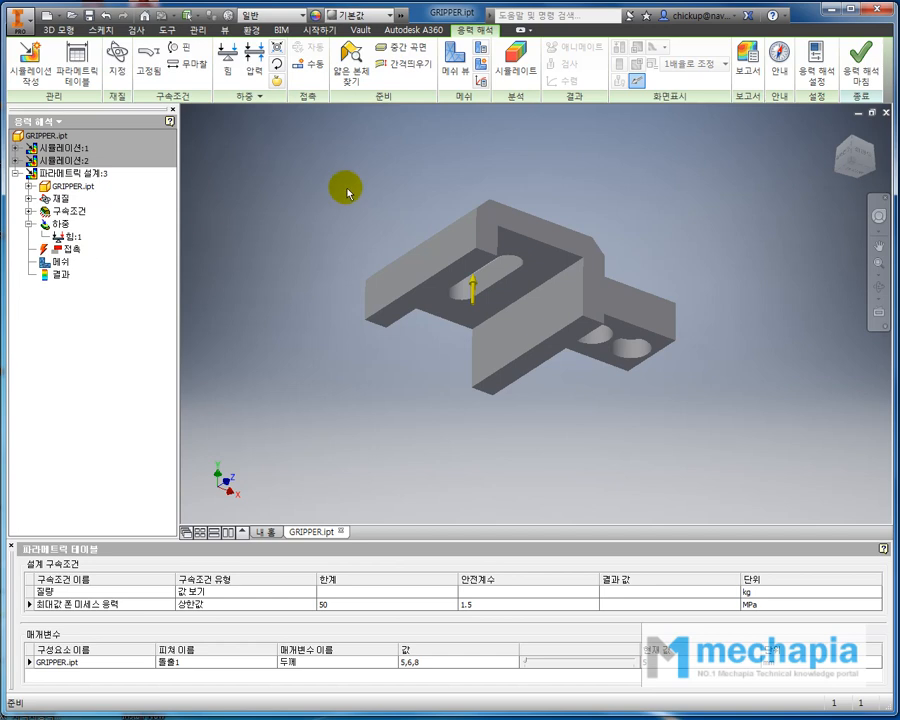
Confirm the convergence settings with 폰 미세스 응력 as the result to converge and 모든 형상 as the geometry.
click(481, 85)
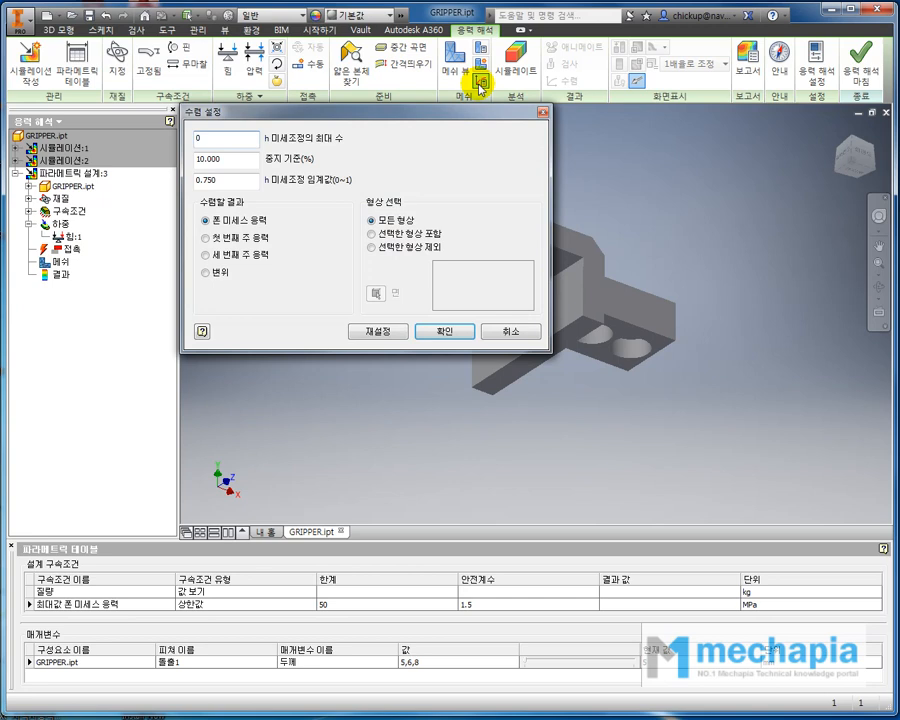
click(214, 220)
click(373, 221)
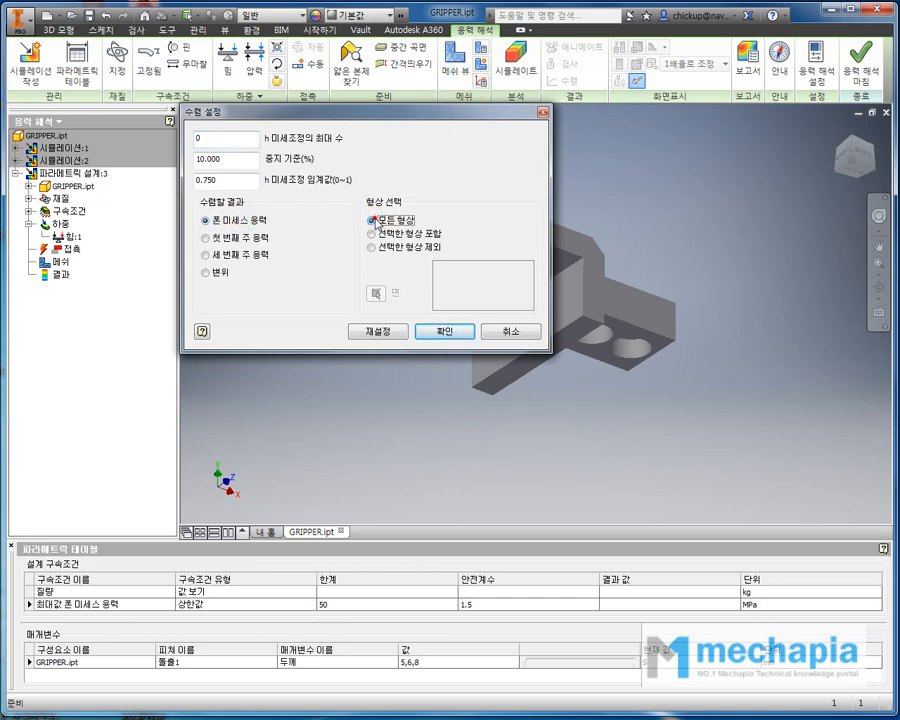
click(444, 334)
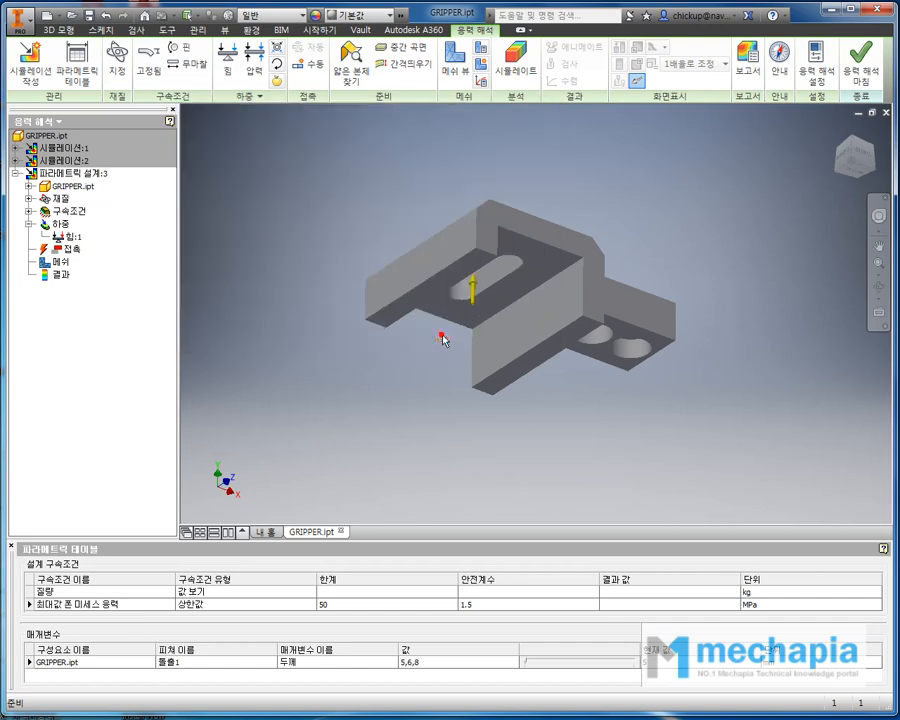
click(287, 275)
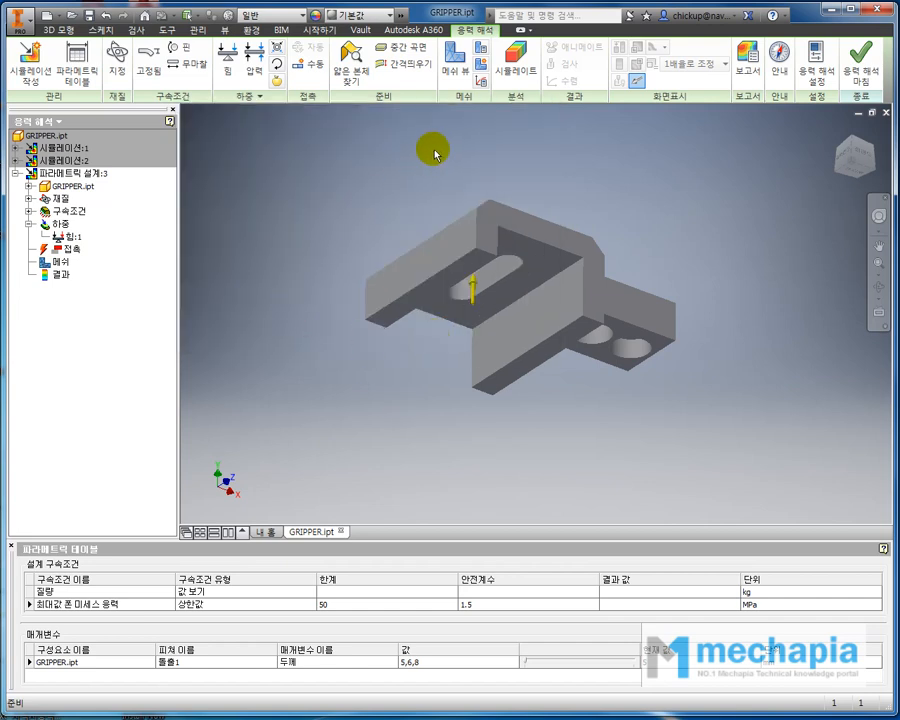
Run the parametric simulation with 구성의 스마트 세트 (smart set of configurations).
click(516, 62)
mouse_move(456, 120)
mouse_down()
mouse_move(539, 136)
mouse_move(458, 117)
mouse_move(470, 125)
mouse_up()
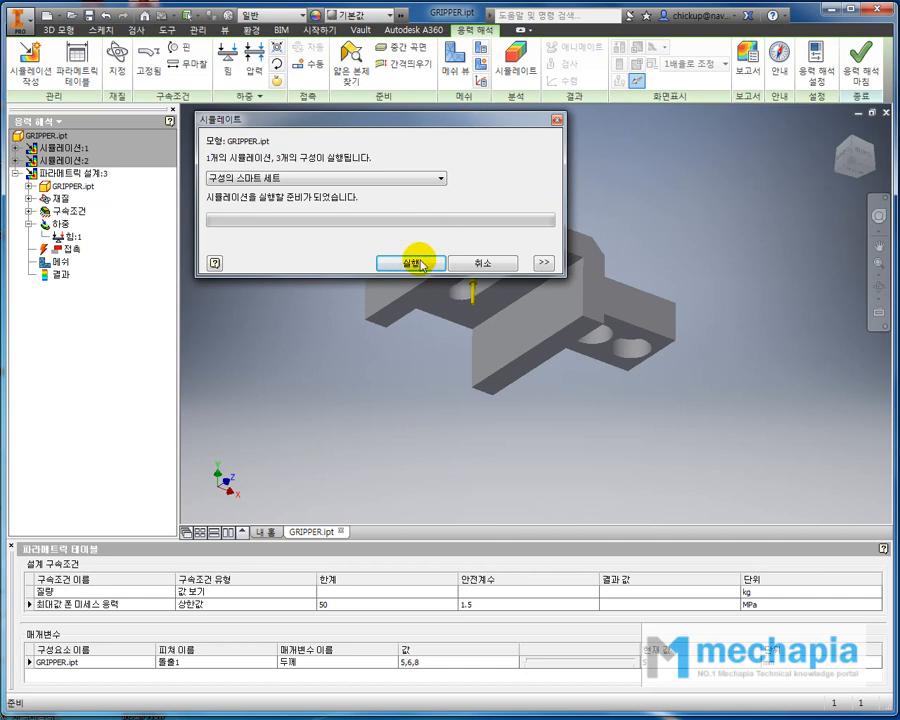
click(544, 263)
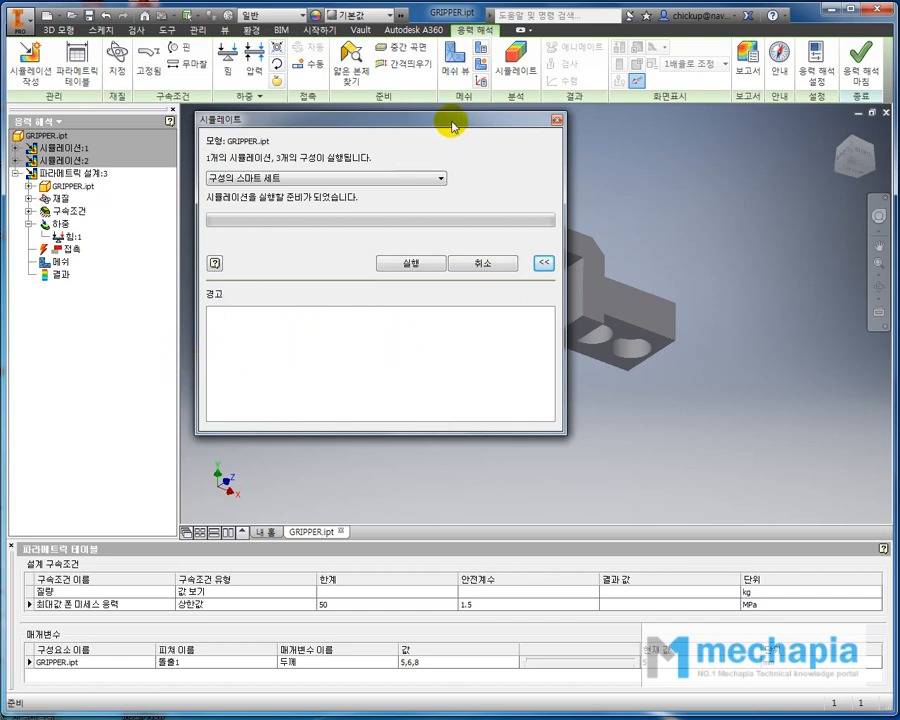
drag(451, 126, 621, 69)
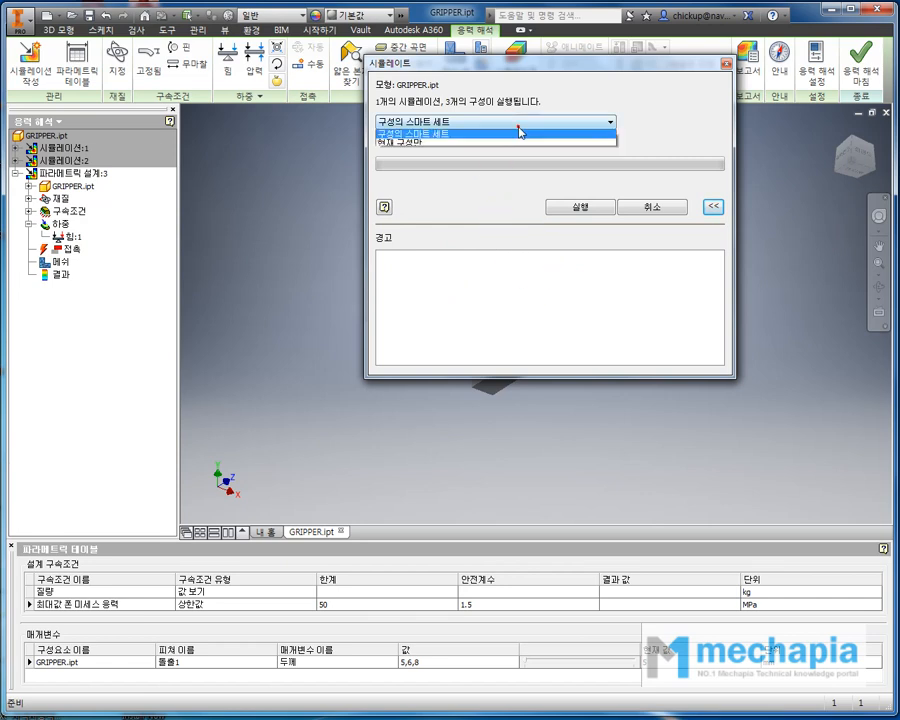
click(516, 124)
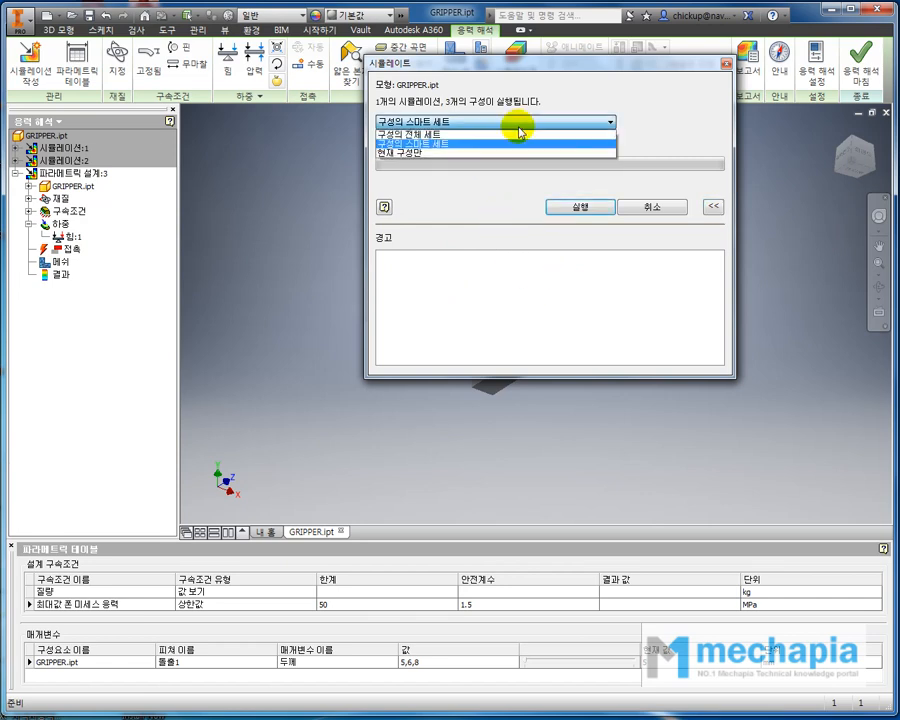
click(429, 146)
click(595, 208)
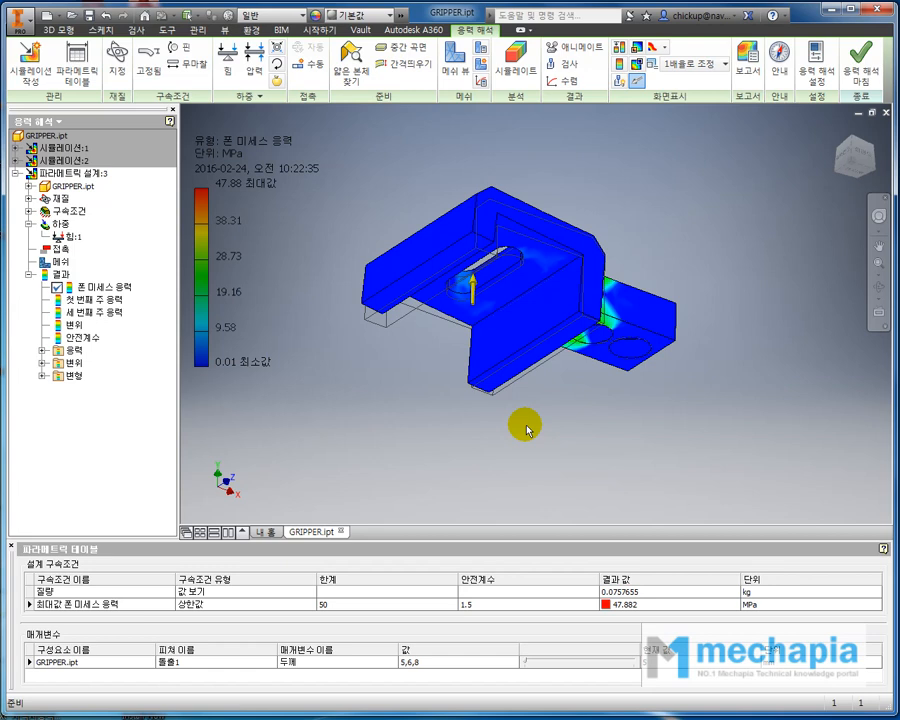
Compare the mass and von Mises stress results for 두께 at 6 mm and 8 mm, ending at 8 mm.
middle_drag(502, 426, 496, 412)
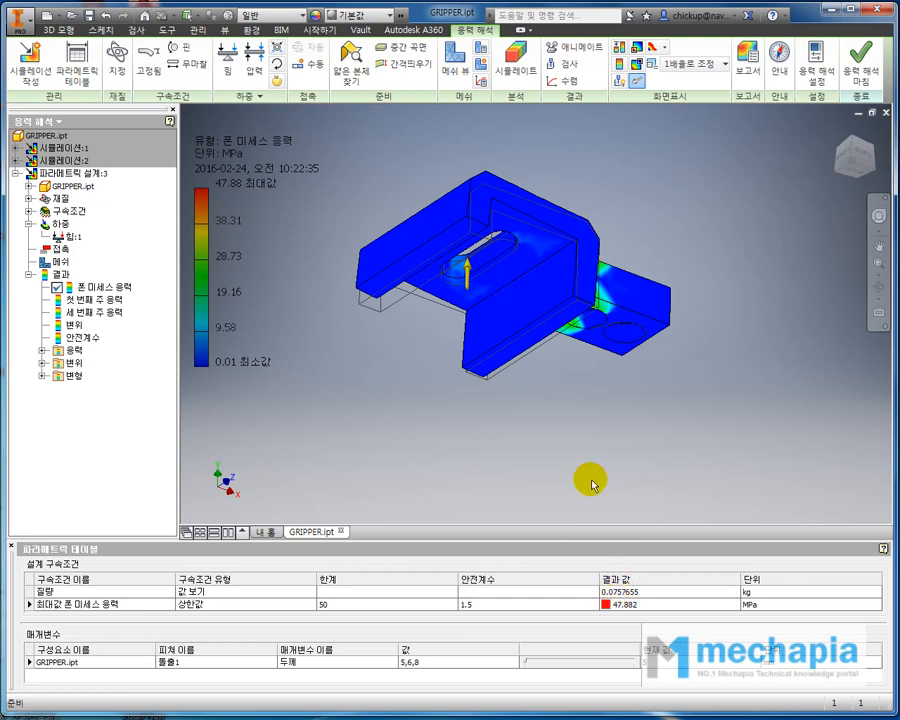
mouse_move(613, 478)
middle_down()
mouse_move(621, 466)
mouse_move(622, 476)
middle_up()
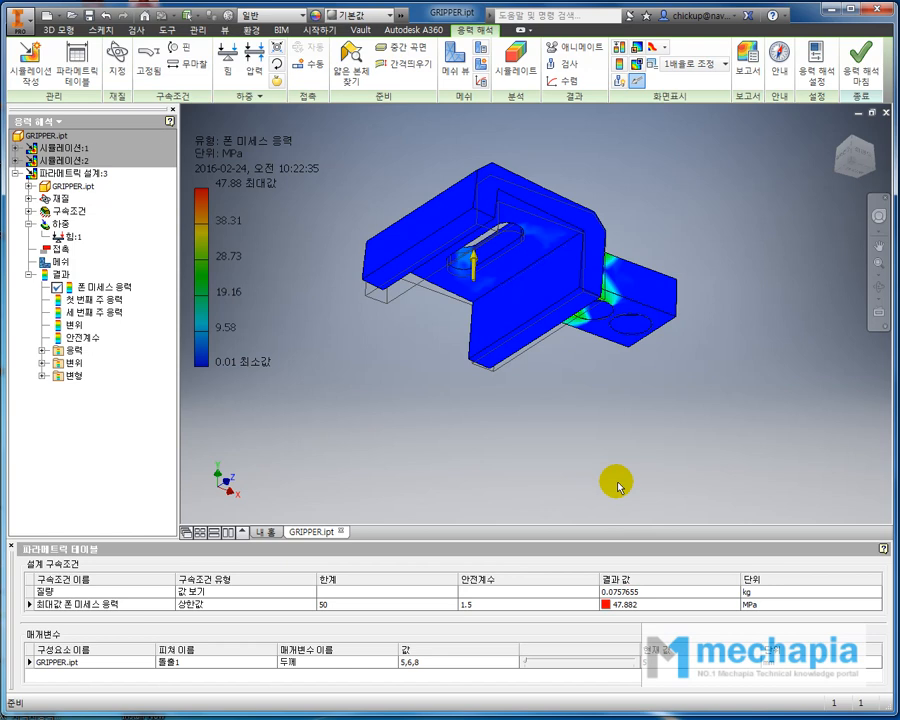
drag(529, 667, 564, 667)
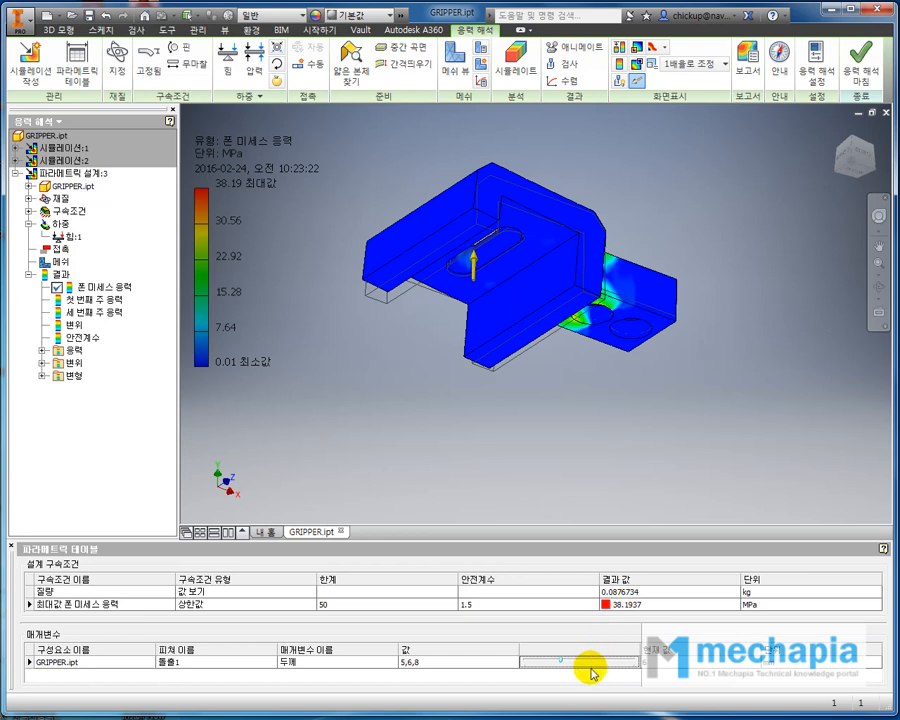
drag(561, 662, 631, 661)
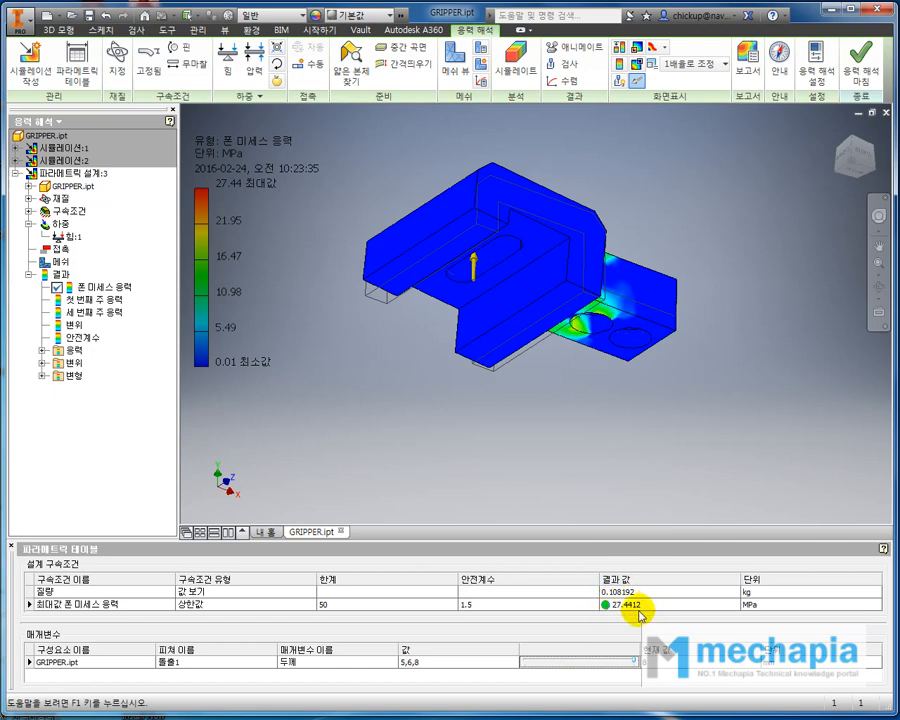
drag(636, 661, 592, 663)
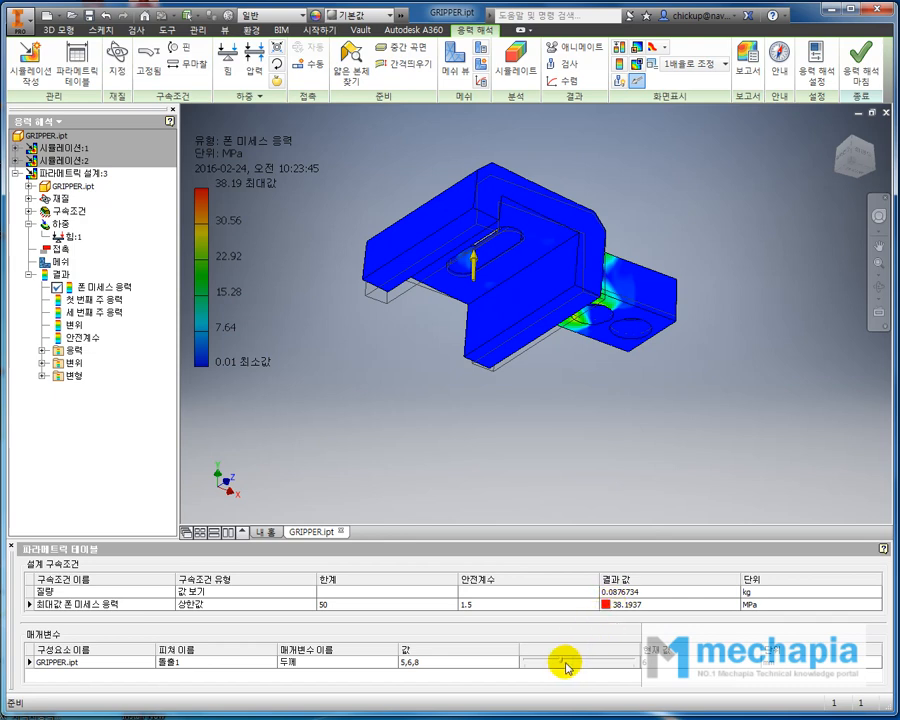
drag(565, 667, 624, 664)
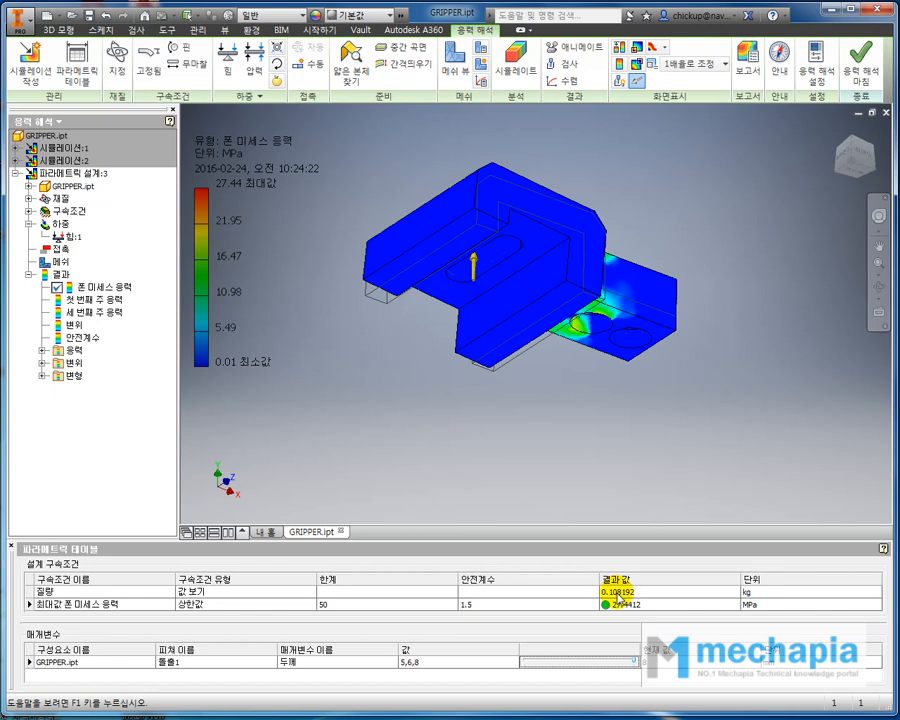
Play the animation of the 폰 미세스 응력 result at 보통 speed and stop it.
middle_drag(516, 444, 527, 450)
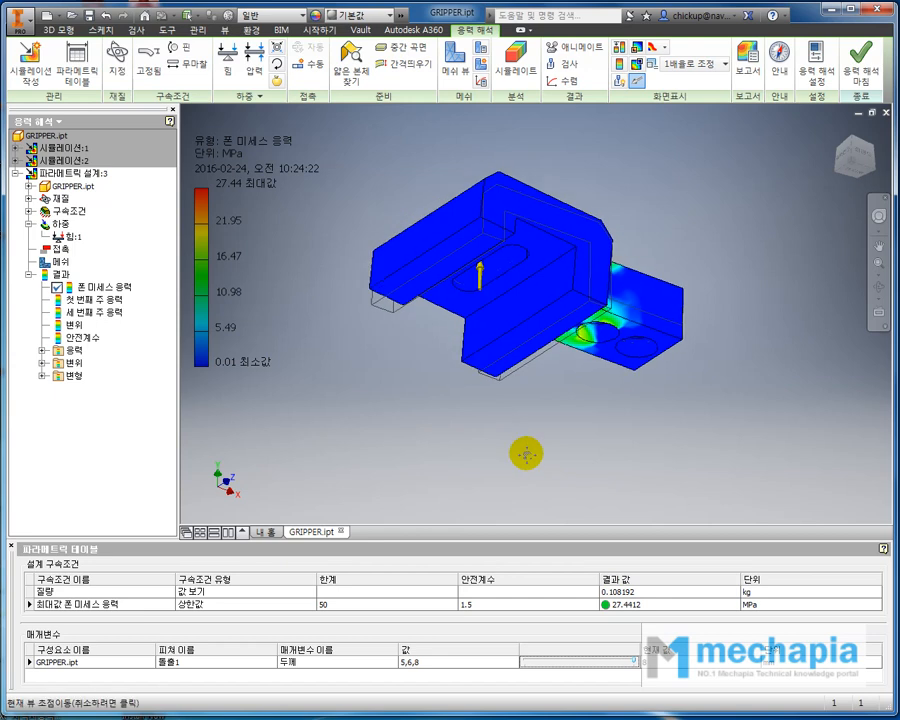
click(566, 49)
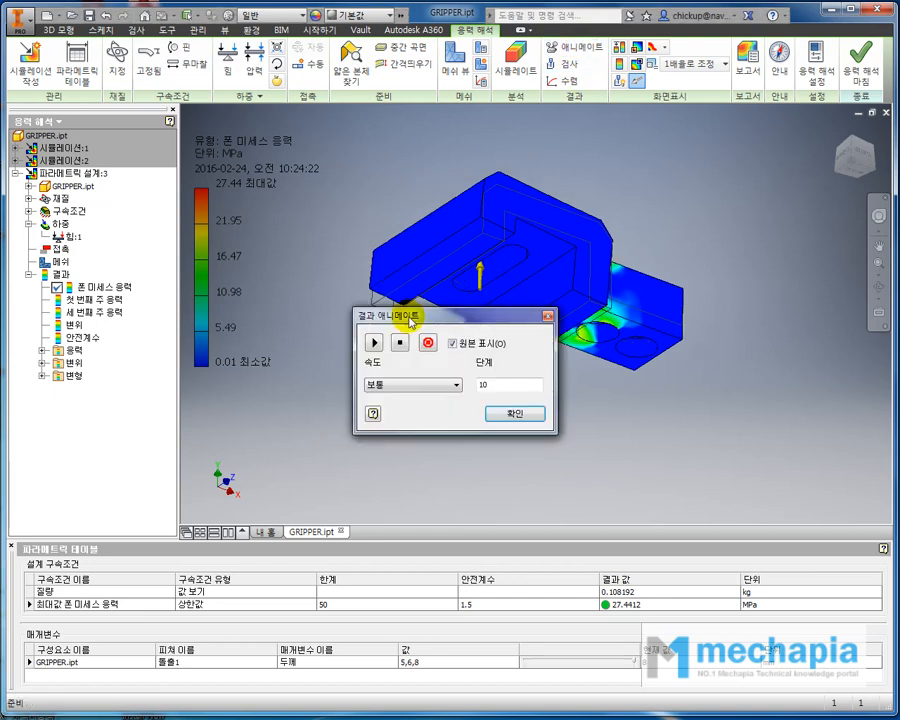
click(374, 343)
drag(462, 315, 344, 244)
click(399, 343)
Display the minimum value label on the 폰 미세스 응력 plot and examine where it sits on the gripper.
shift+middle_drag(642, 191, 697, 290)
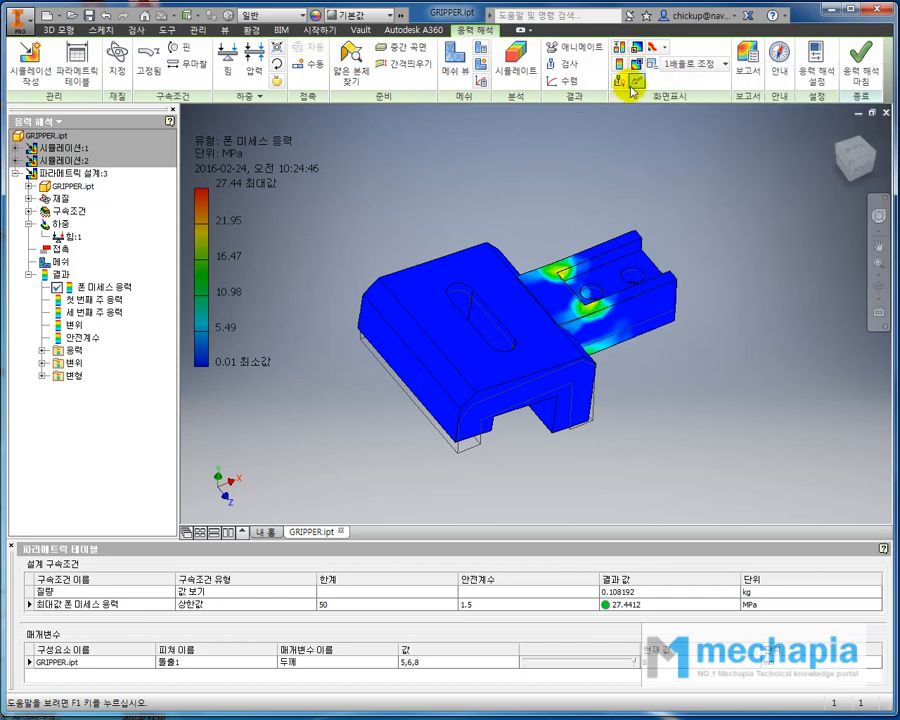
click(637, 64)
shift+middle_drag(335, 369, 377, 312)
scroll(390, 281, down, 5)
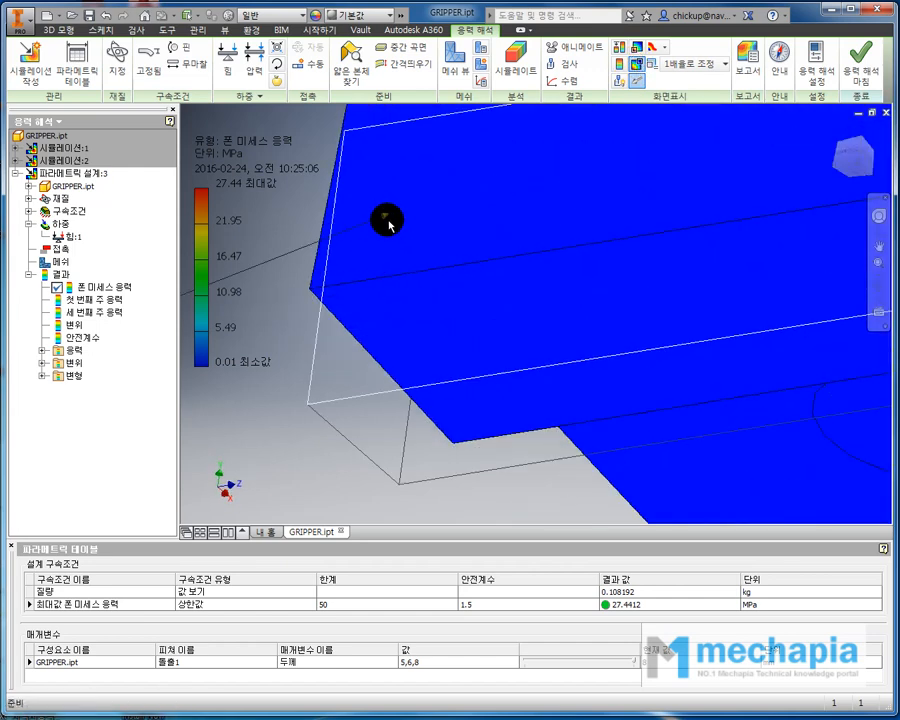
scroll(386, 227, up, 5)
shift+middle_drag(400, 239, 480, 307)
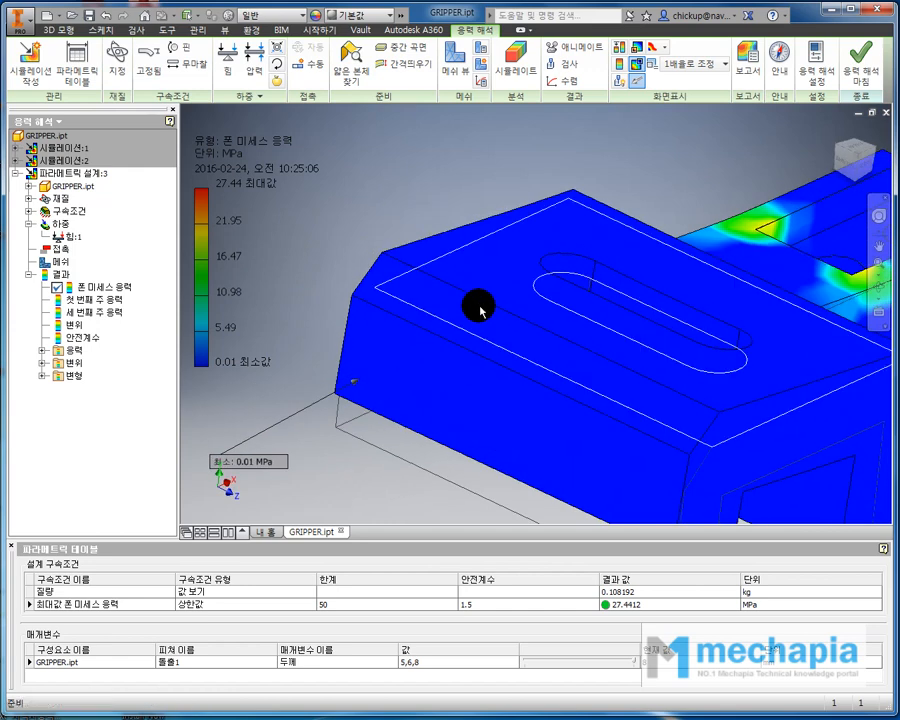
scroll(479, 304, up, 5)
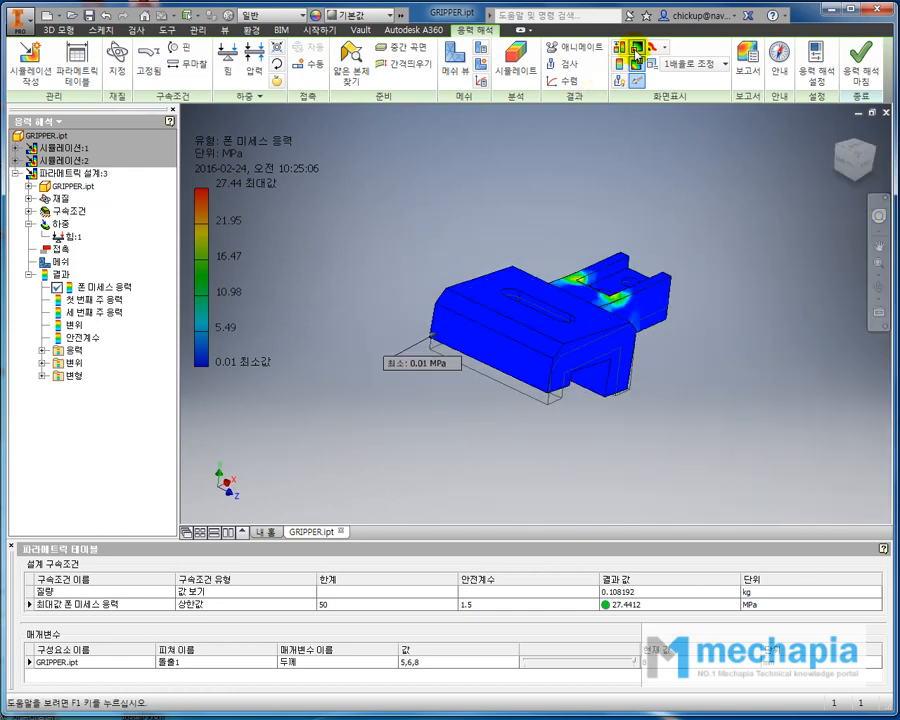
Display the maximum value label on the stress plot and examine its location around the pocket corner.
click(636, 52)
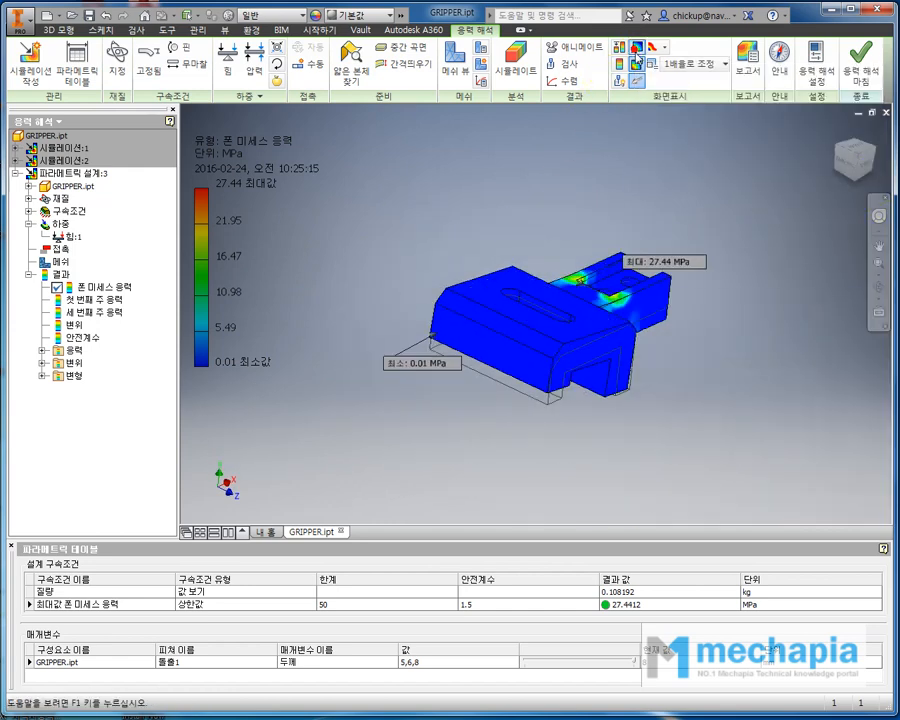
shift+middle_drag(683, 403, 595, 303)
scroll(579, 291, down, 6)
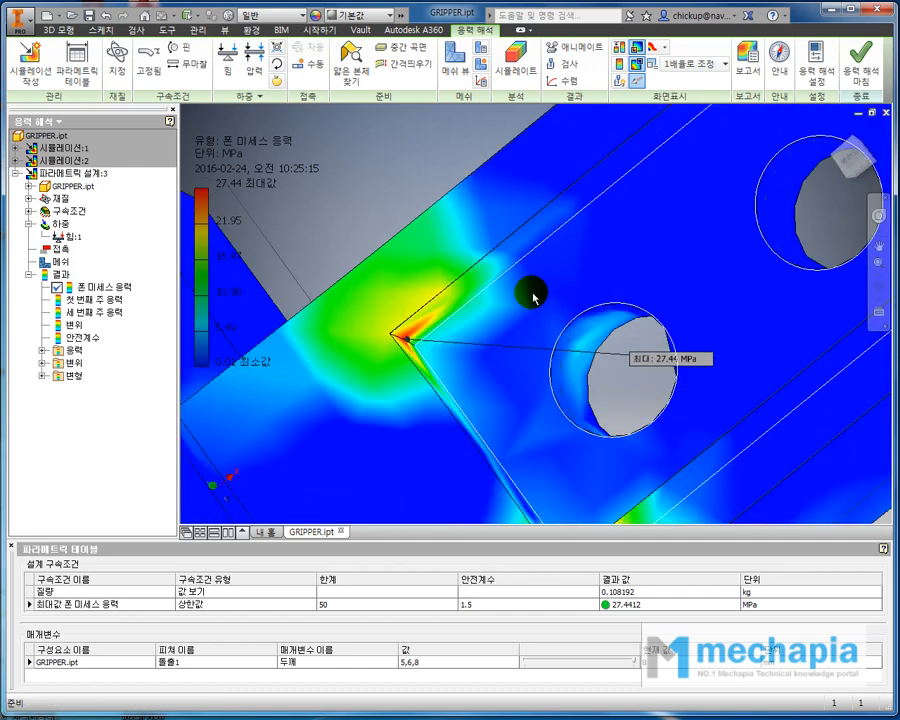
scroll(449, 343, up, 5)
shift+middle_drag(446, 345, 480, 354)
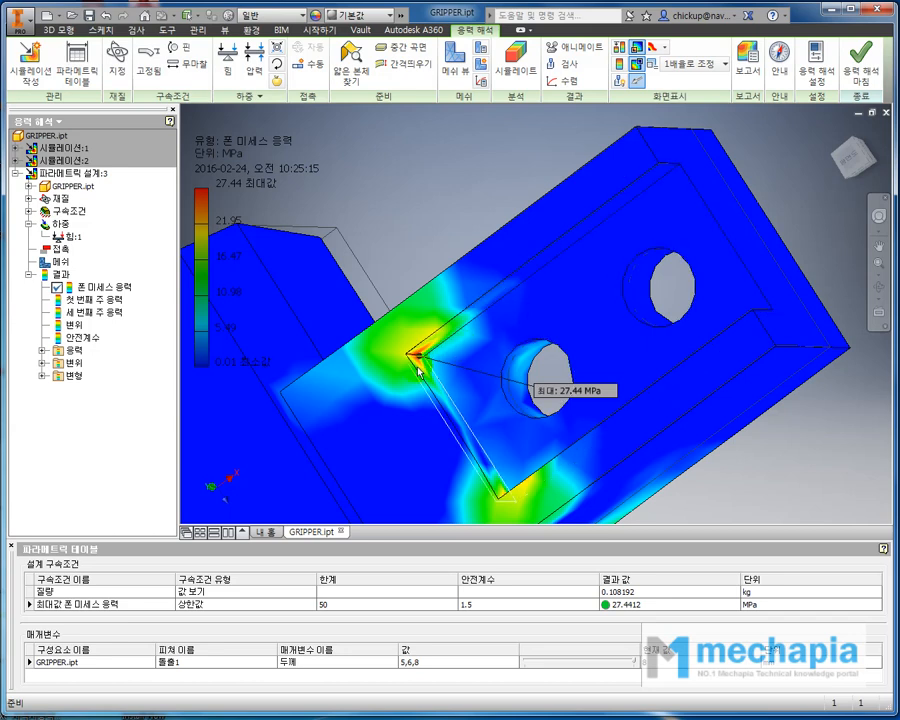
scroll(434, 360, up, 4)
shift+middle_drag(442, 359, 643, 392)
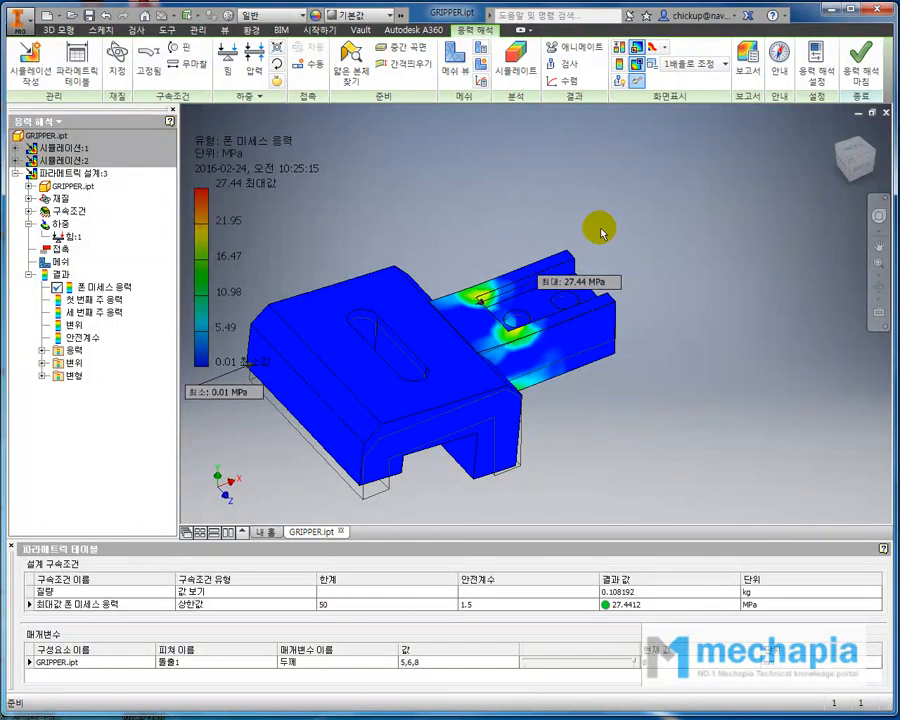
Examine the 폰 미세스 응력 convergence plot across the solution steps and close it.
middle_drag(631, 195, 636, 226)
click(566, 79)
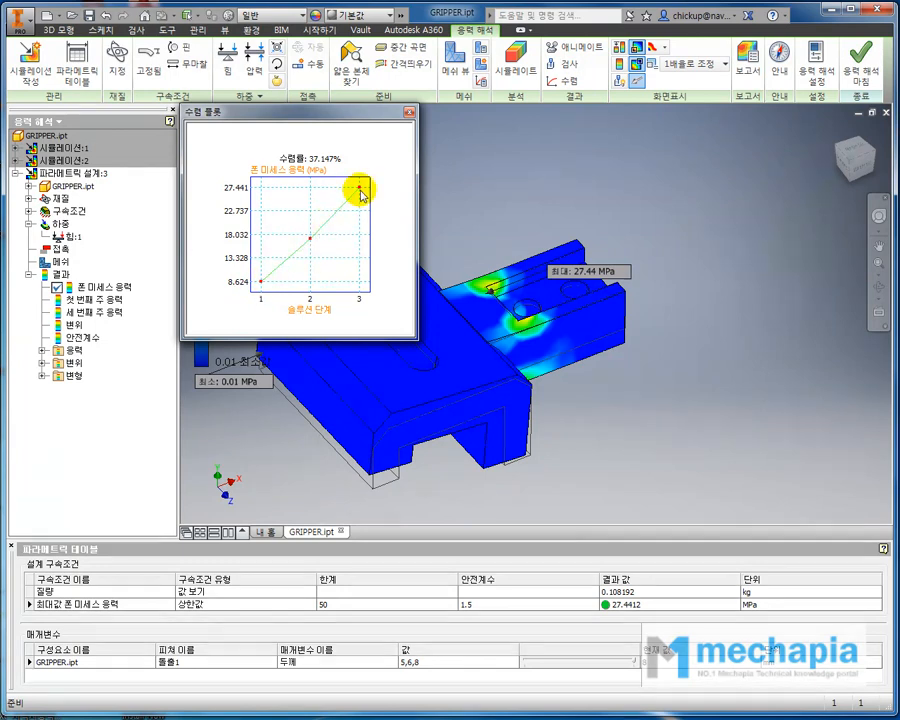
mouse_move(311, 243)
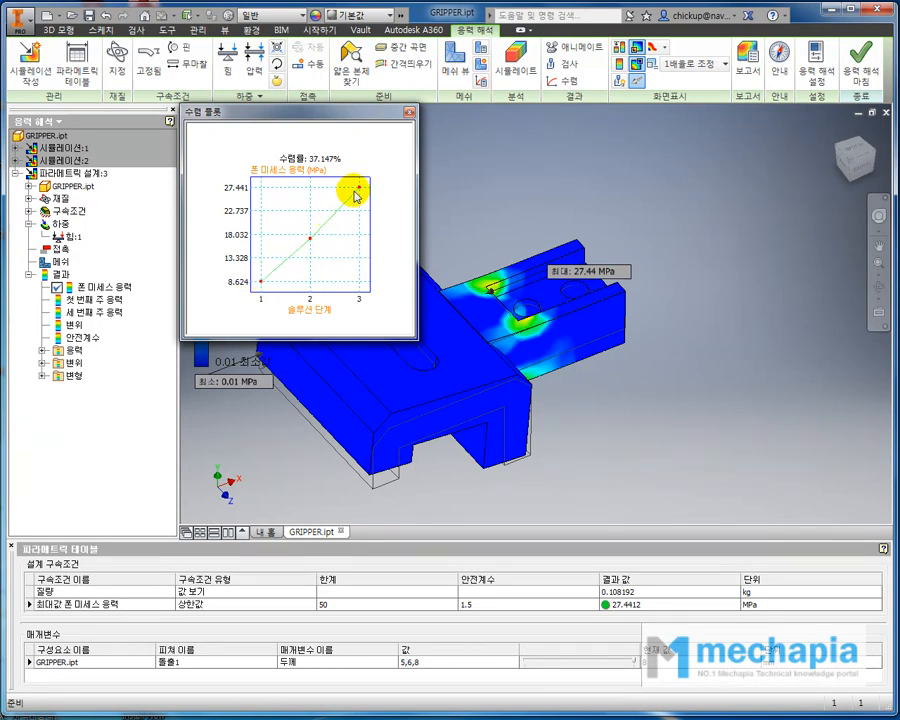
mouse_move(361, 192)
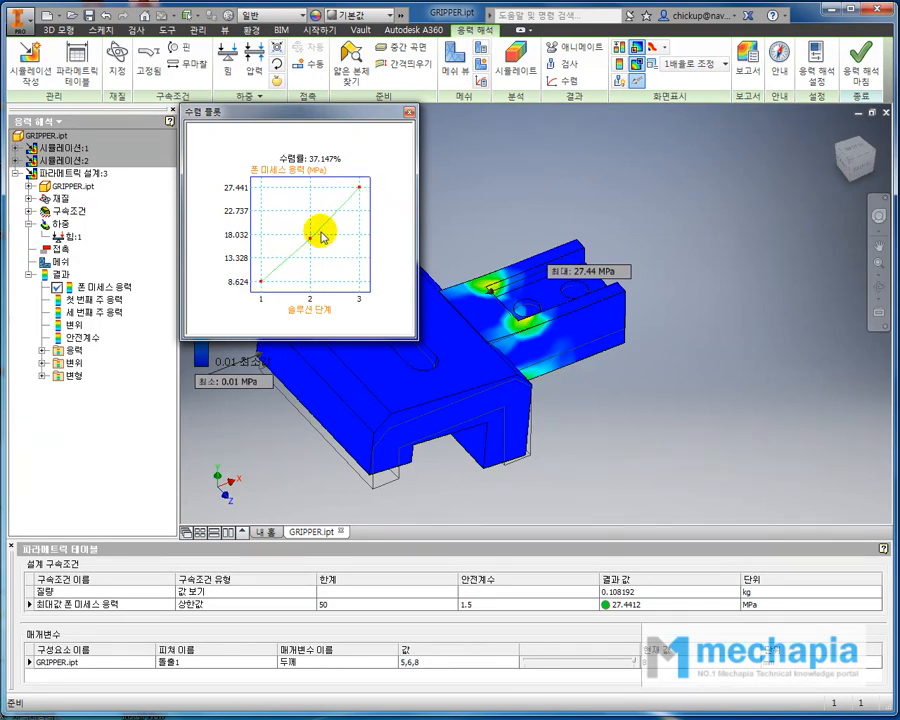
click(407, 118)
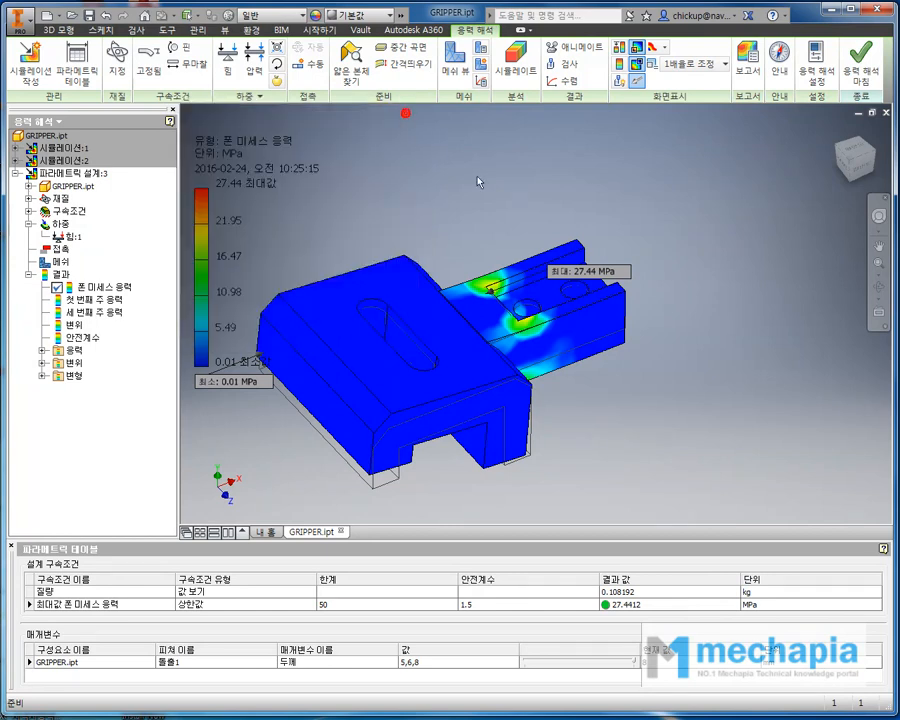
Promote the 8 mm 두께 configuration to the model (구성을 모형으로 승격) and accept the prompt.
middle_drag(484, 197, 550, 176)
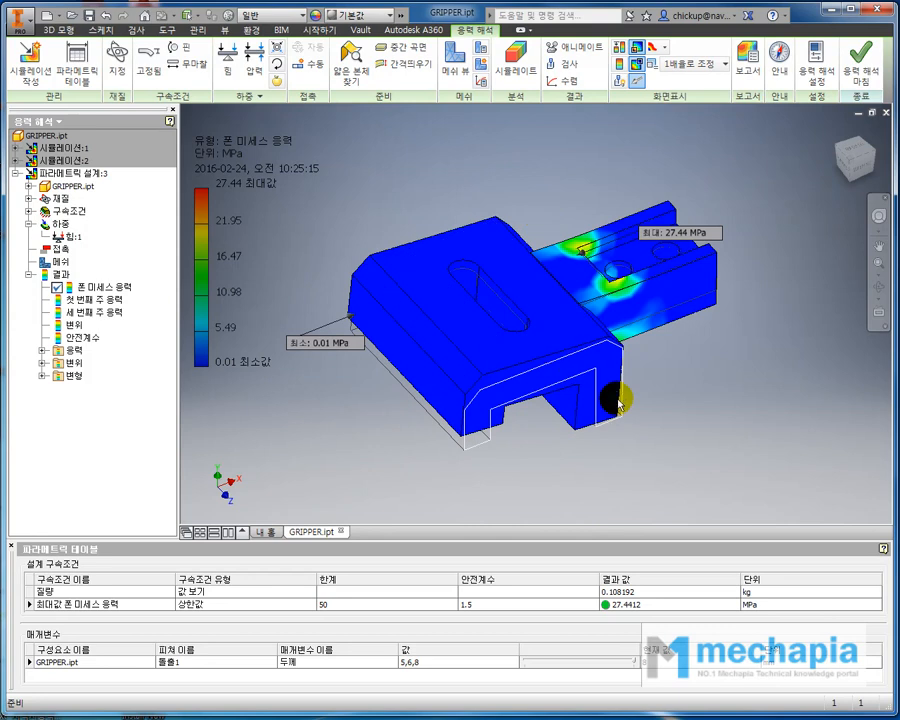
middle_drag(609, 400, 589, 404)
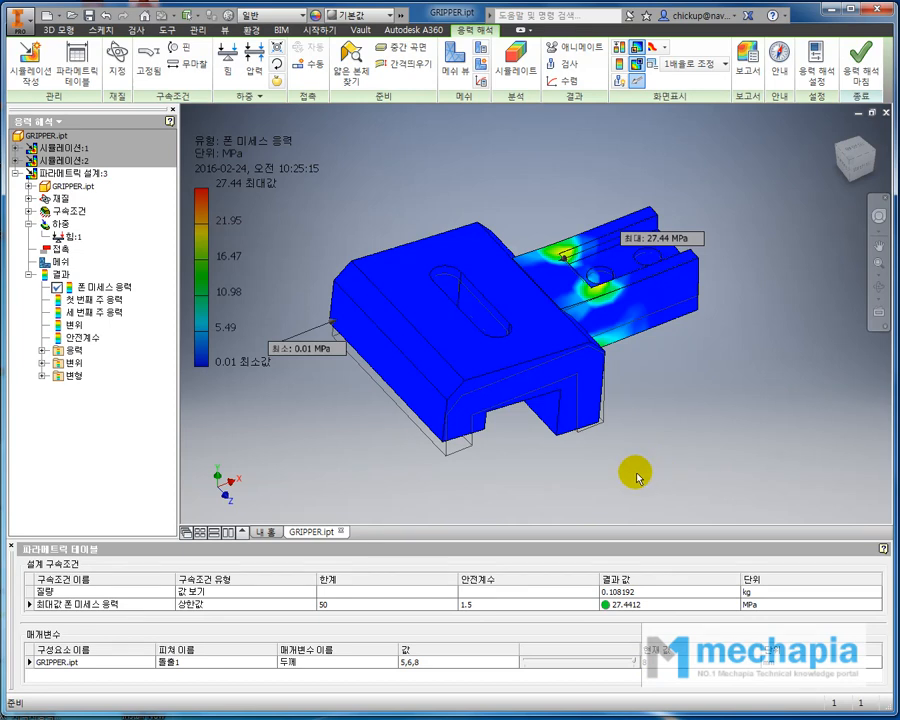
mouse_move(613, 458)
shift+middle_down()
mouse_move(603, 434)
mouse_move(565, 438)
mouse_move(613, 444)
mouse_move(606, 449)
shift+middle_up()
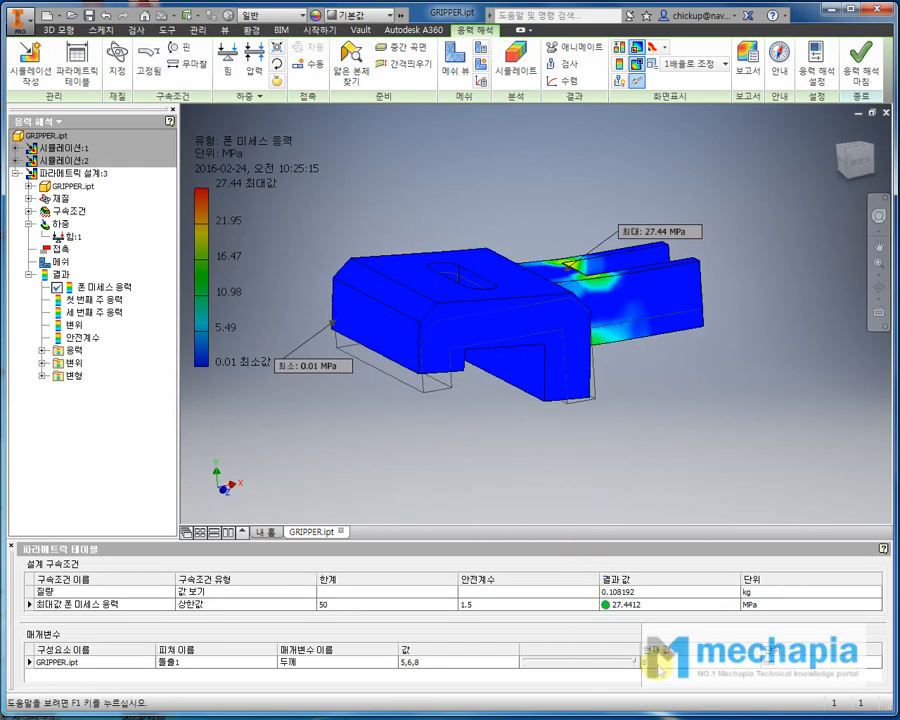
right_click(666, 665)
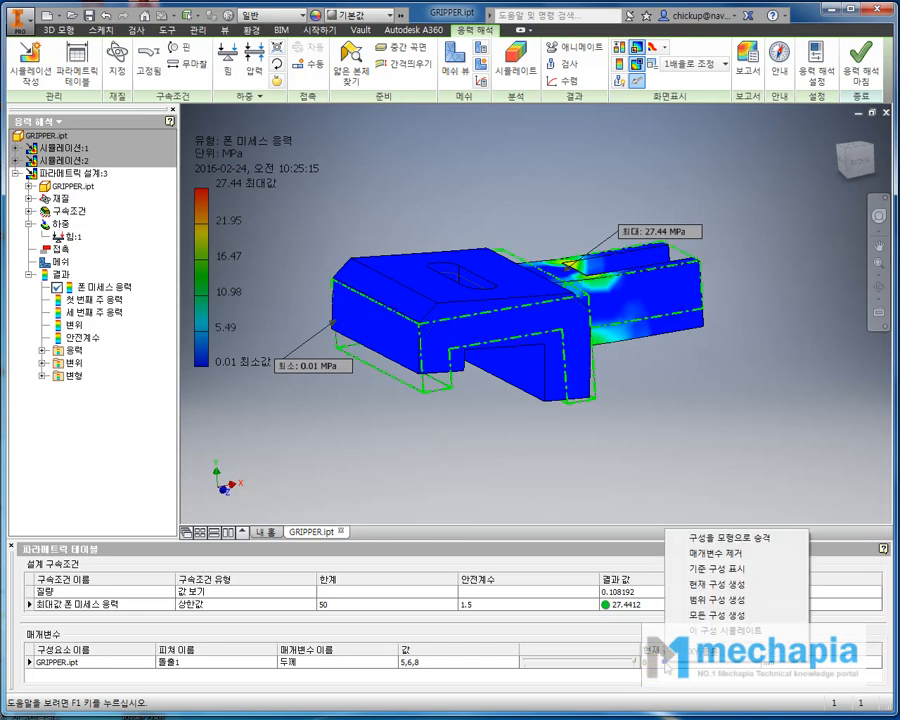
click(719, 546)
click(500, 419)
Finish the stress analysis and inspect the gripper part from several angles in the modelling environment.
click(859, 63)
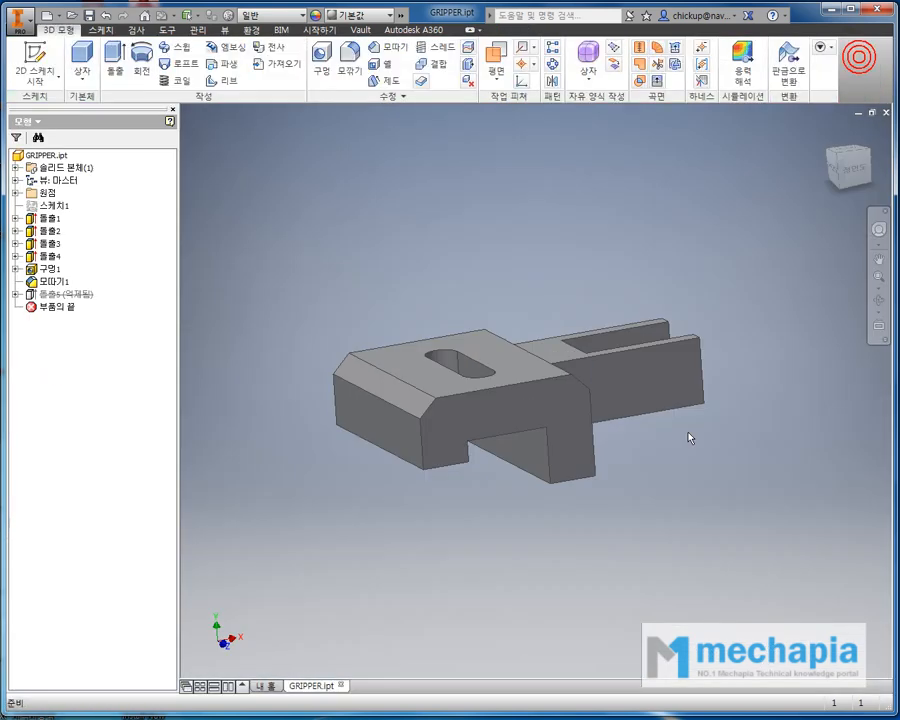
drag(684, 456, 612, 480)
shift+middle_drag(613, 480, 655, 524)
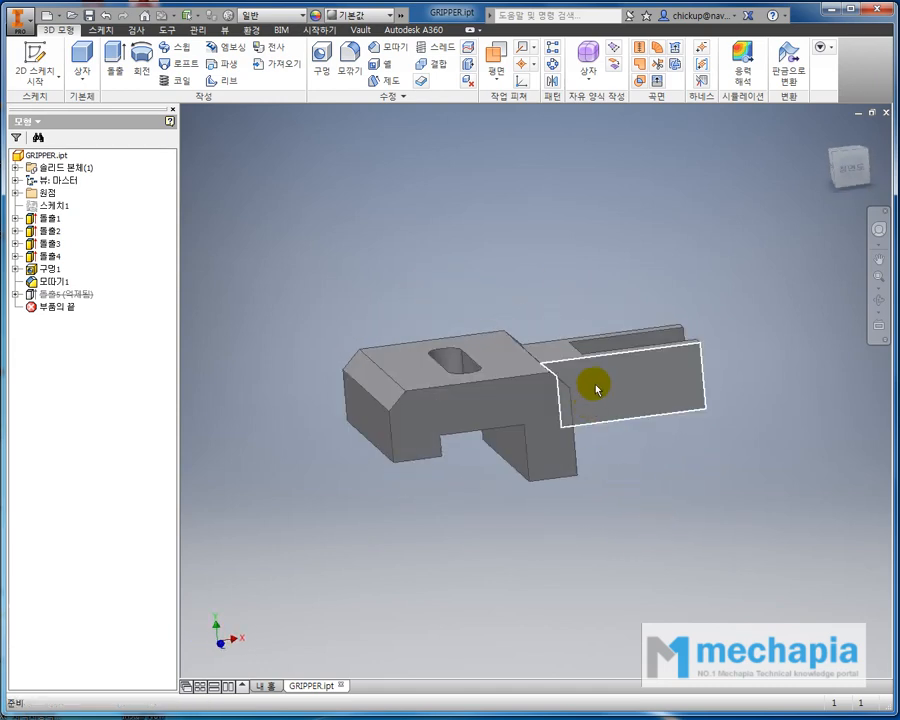
shift+middle_drag(675, 468, 603, 513)
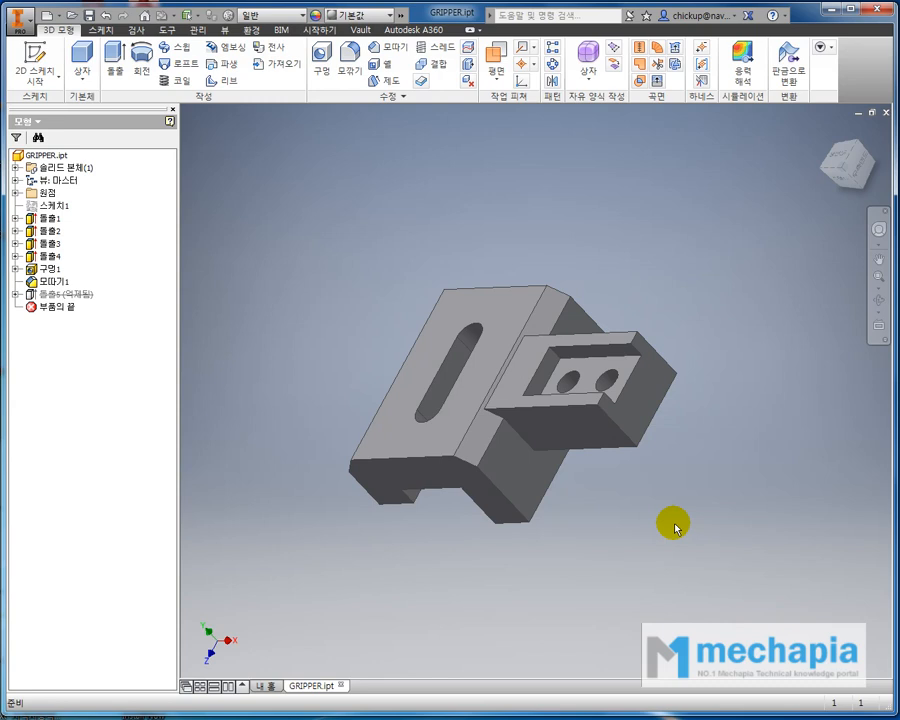
shift+middle_drag(548, 539, 692, 527)
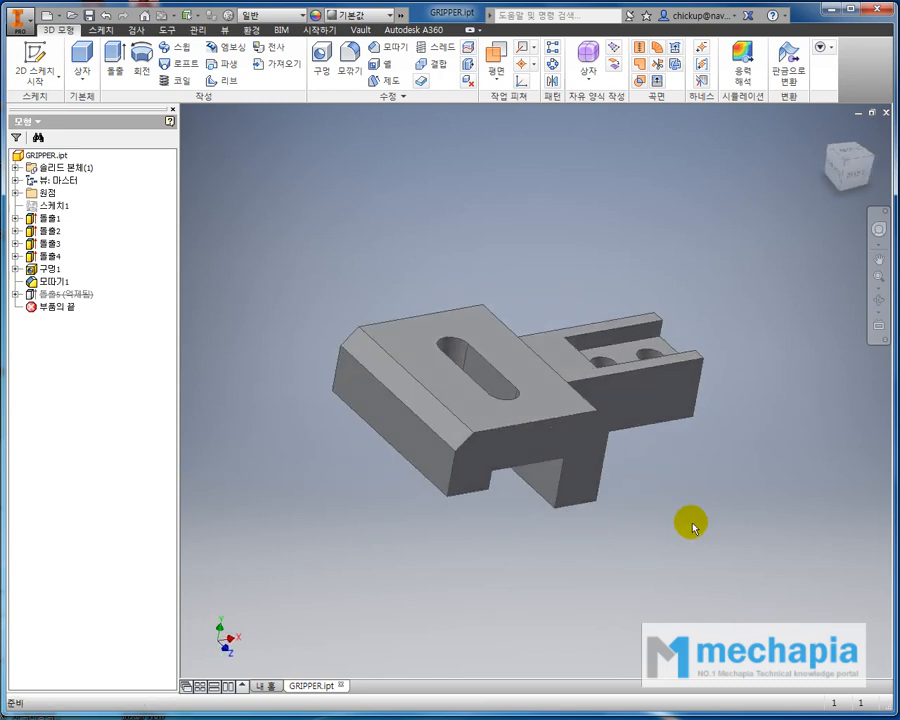